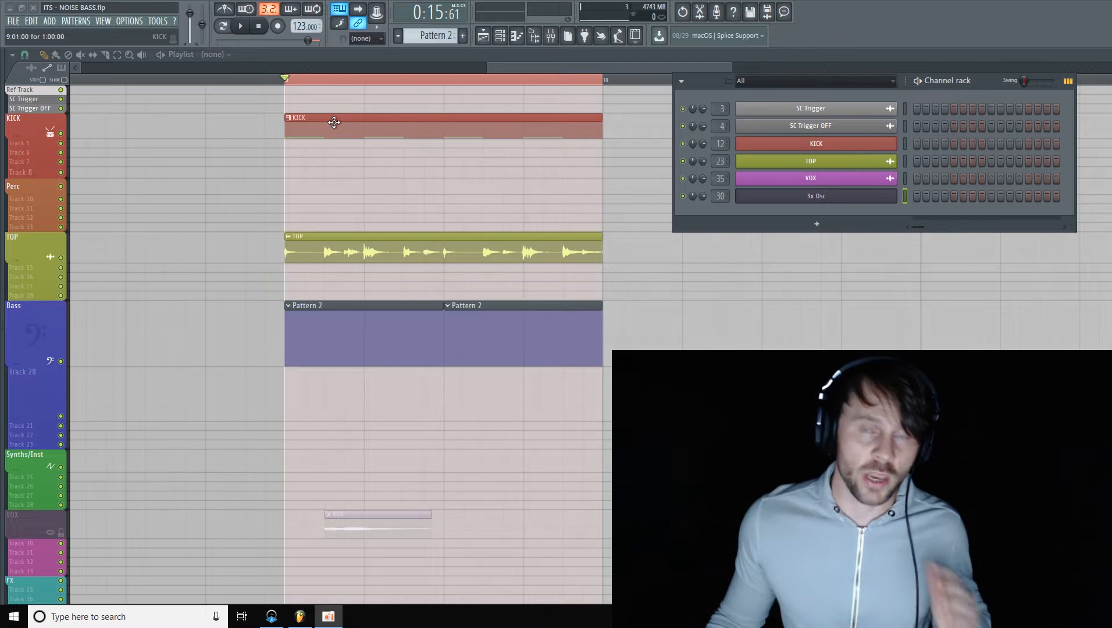
Play the looped section of the arrangement briefly and stop playback
click(242, 27)
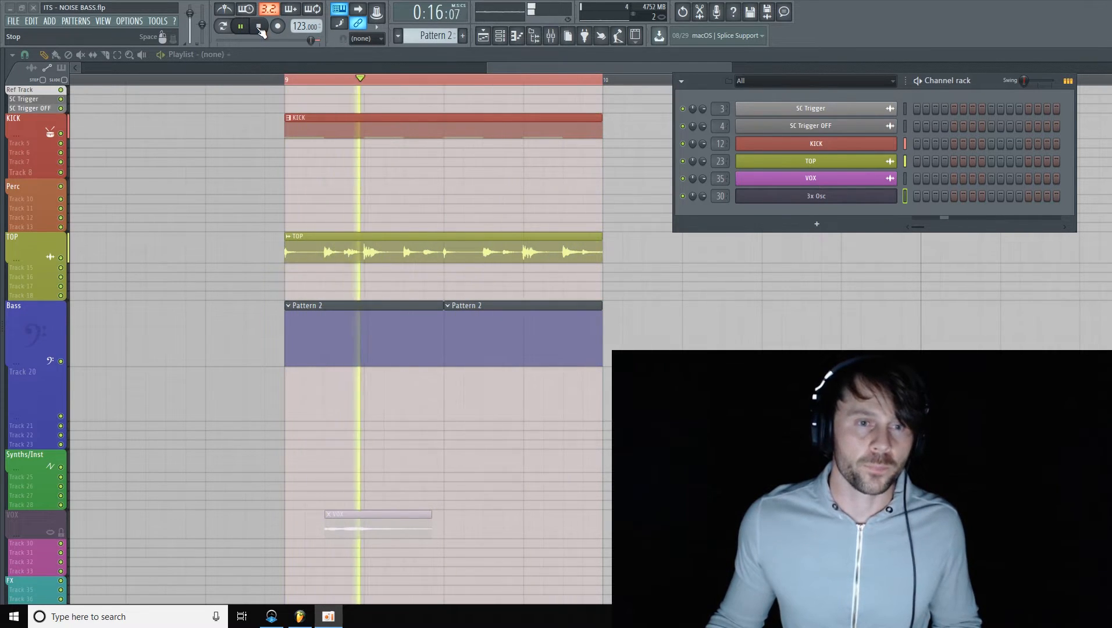
click(260, 27)
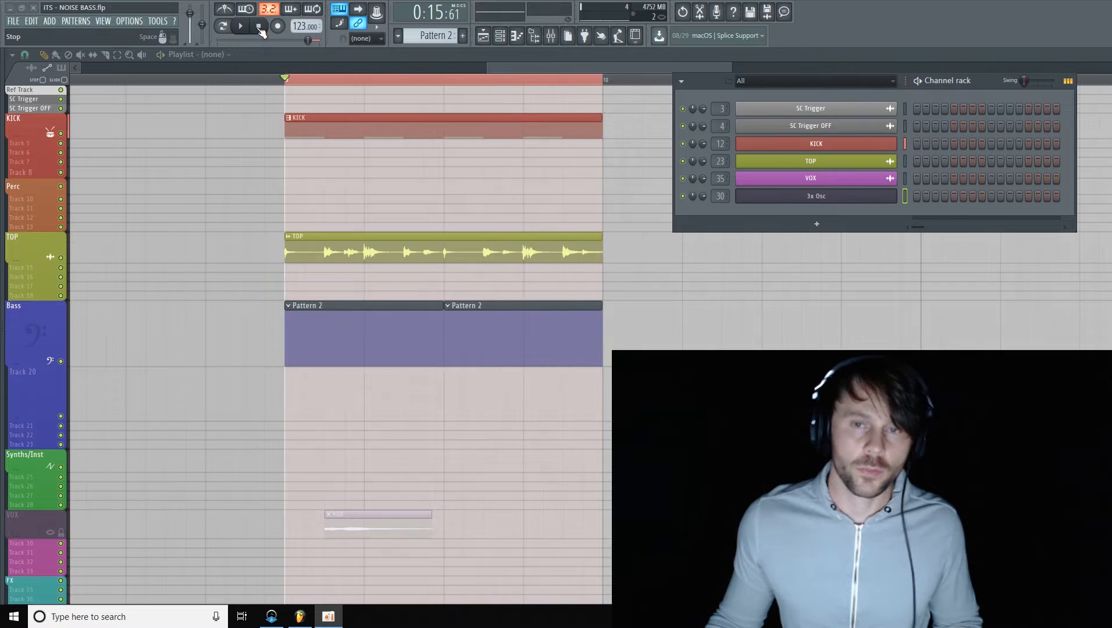
In the 3x Osc instrument, set oscillator 1 to the noise waveform and oscillator 2 to the sawtooth waveform
click(850, 198)
drag(238, 95, 293, 103)
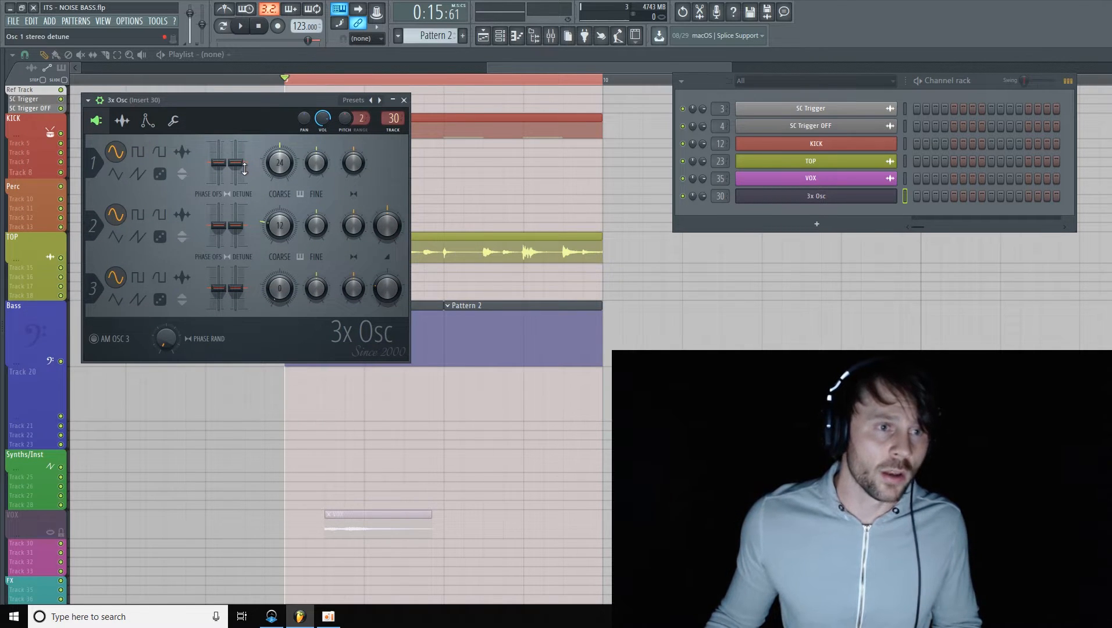
click(160, 174)
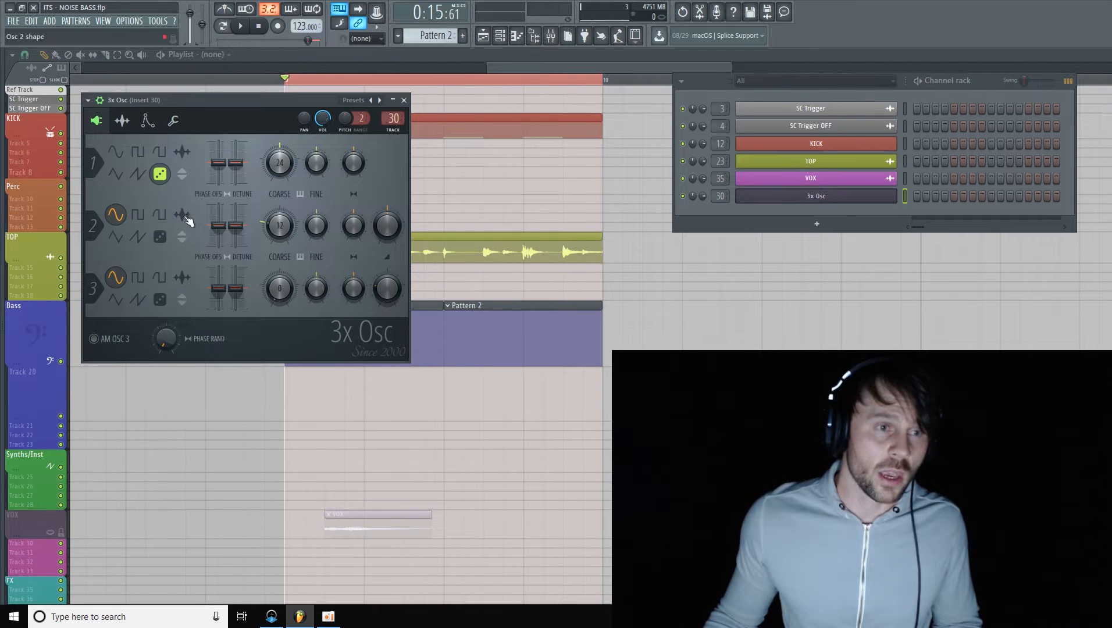
click(138, 236)
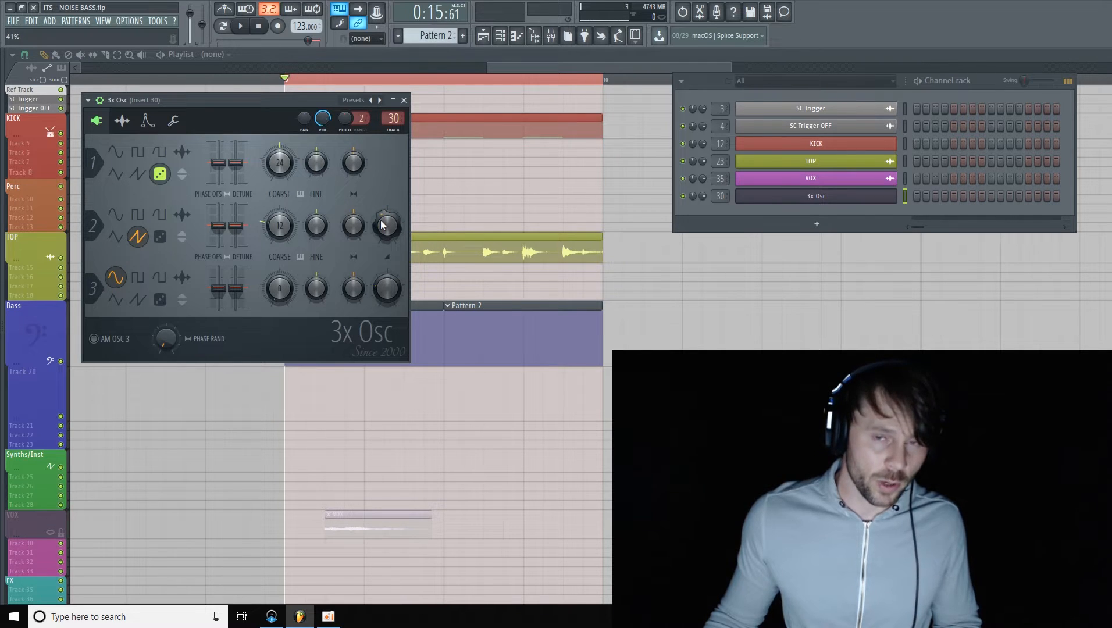
Open the piano roll of the 3x Osc channel for Pattern 2
right_click(898, 196)
click(960, 198)
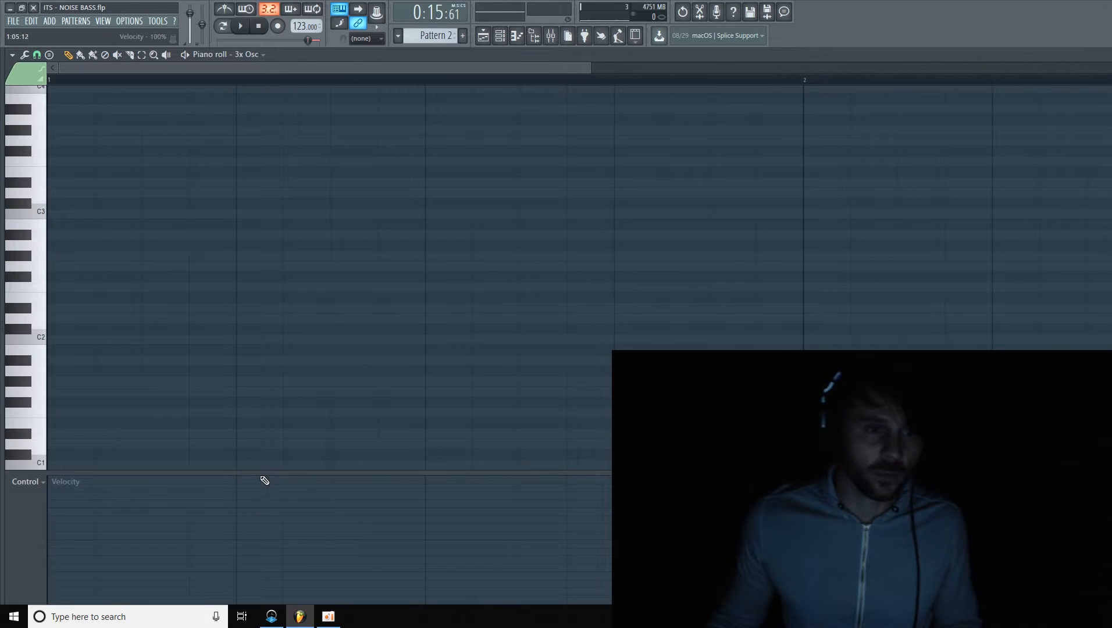
key(F9)
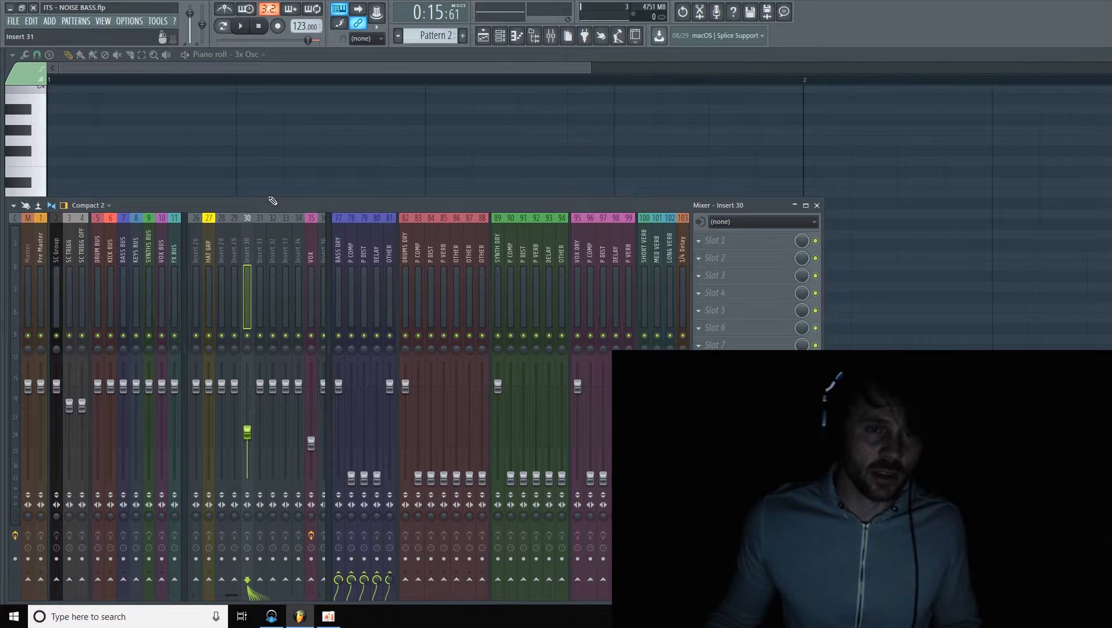
click(502, 36)
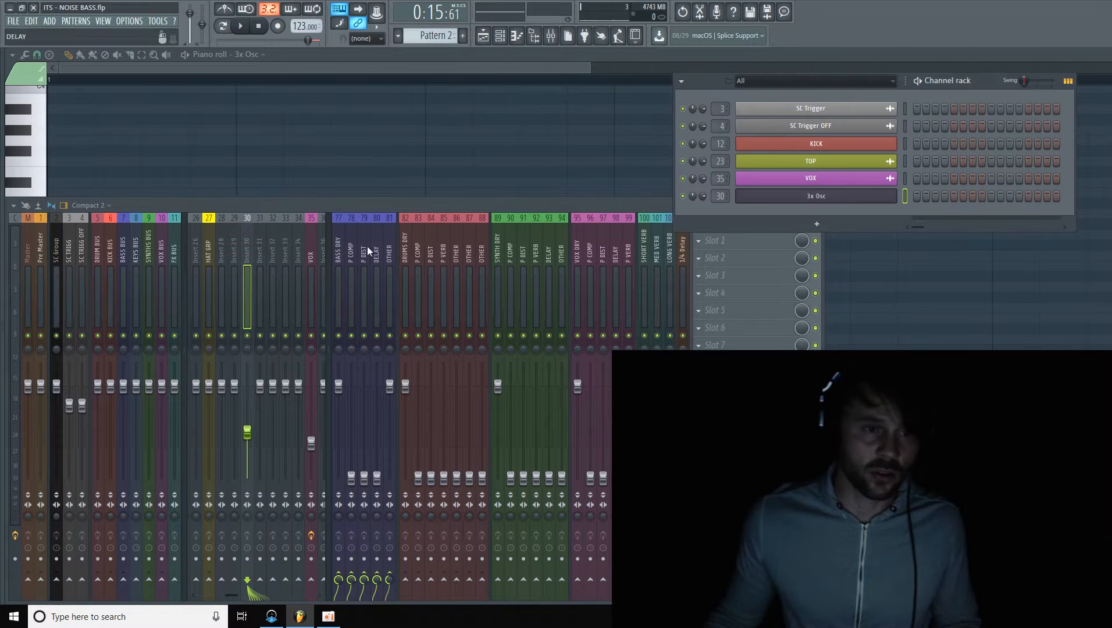
click(575, 66)
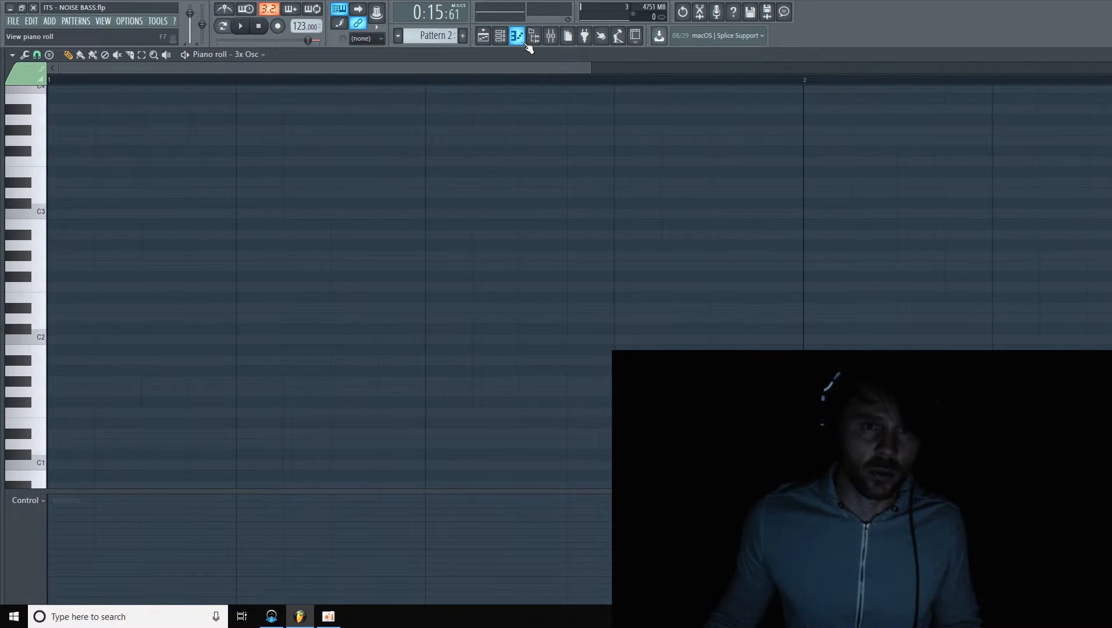
Load UAD Moog Multimode Filter into the first effect slot of mixer Insert 30 and lower its cutoff to about 155 Hz
click(550, 36)
click(728, 239)
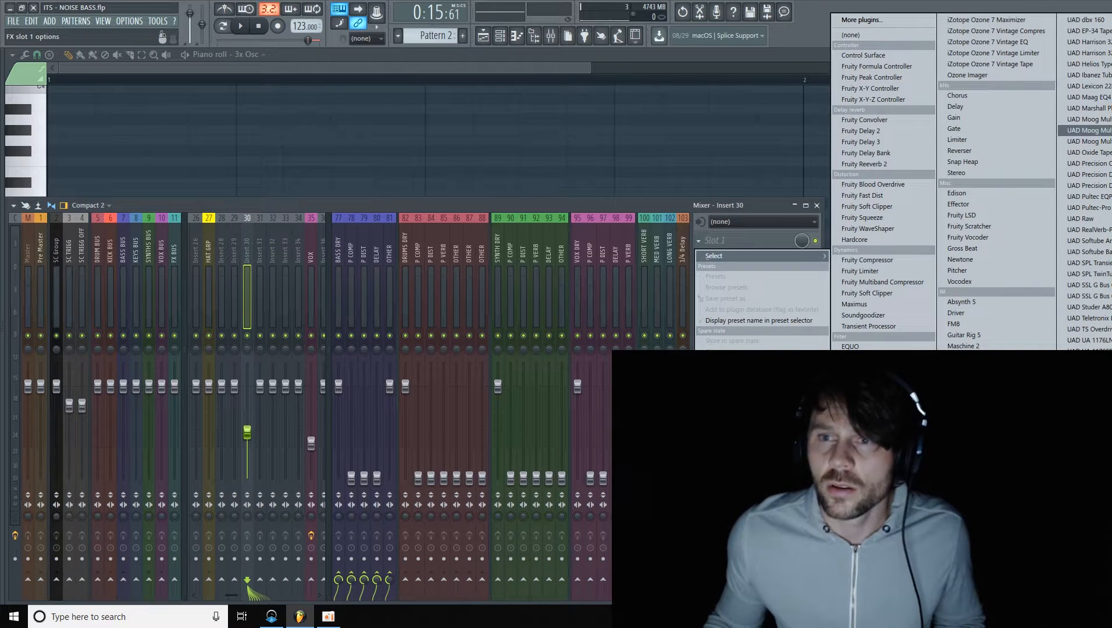
click(1107, 119)
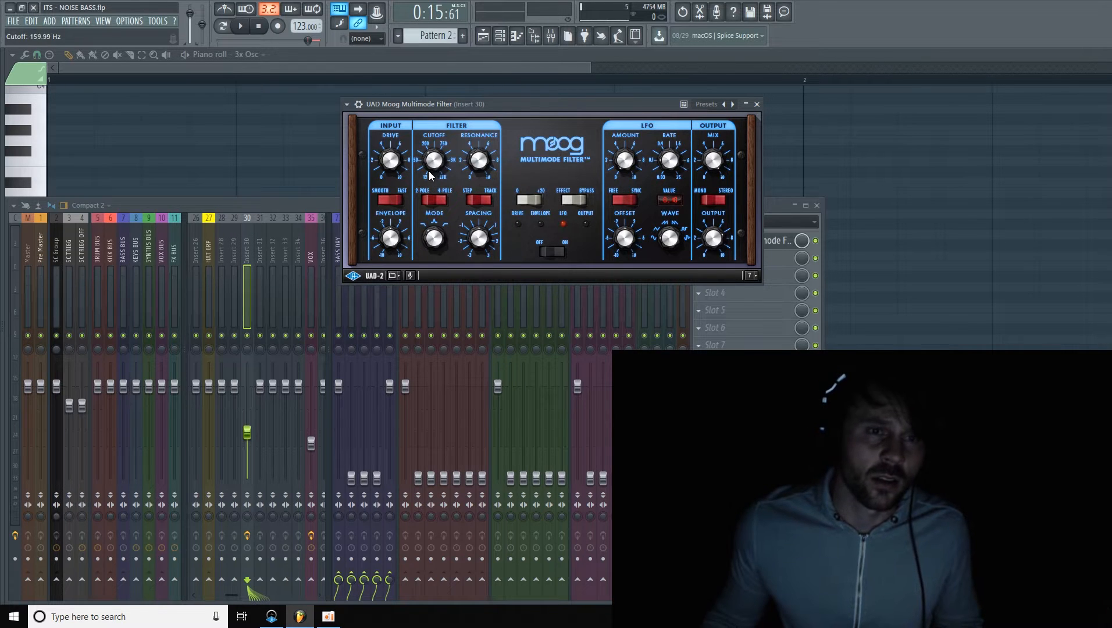
scroll(430, 163, down, 4)
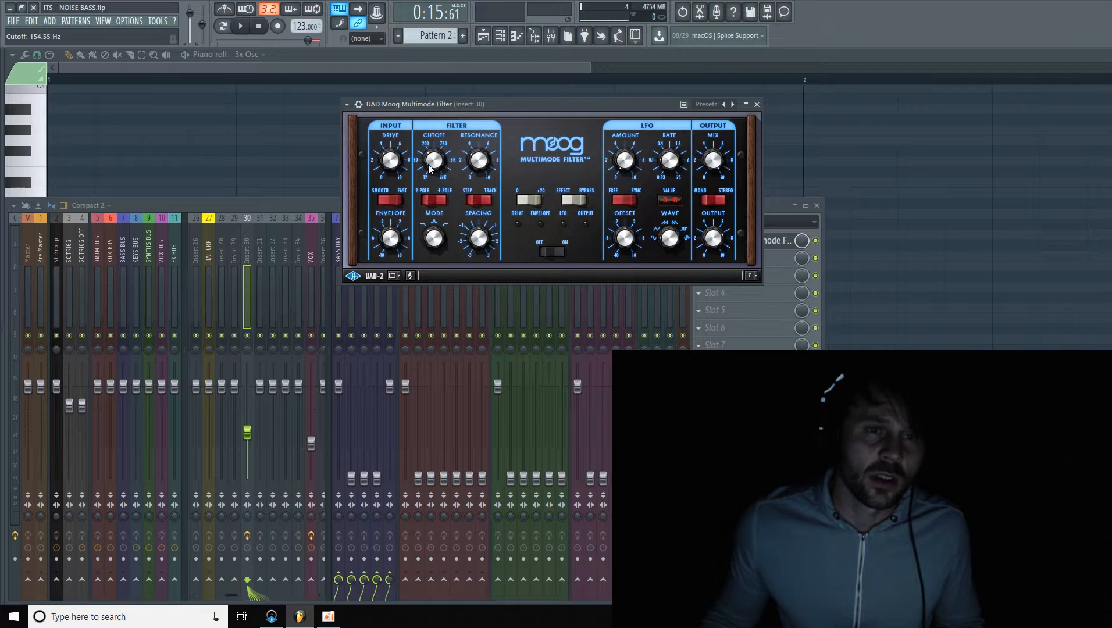
Return to the 3x Osc piano roll and audition keys around G2 to choose the bass note
click(484, 59)
scroll(83, 311, down, 2)
scroll(86, 314, up, 3)
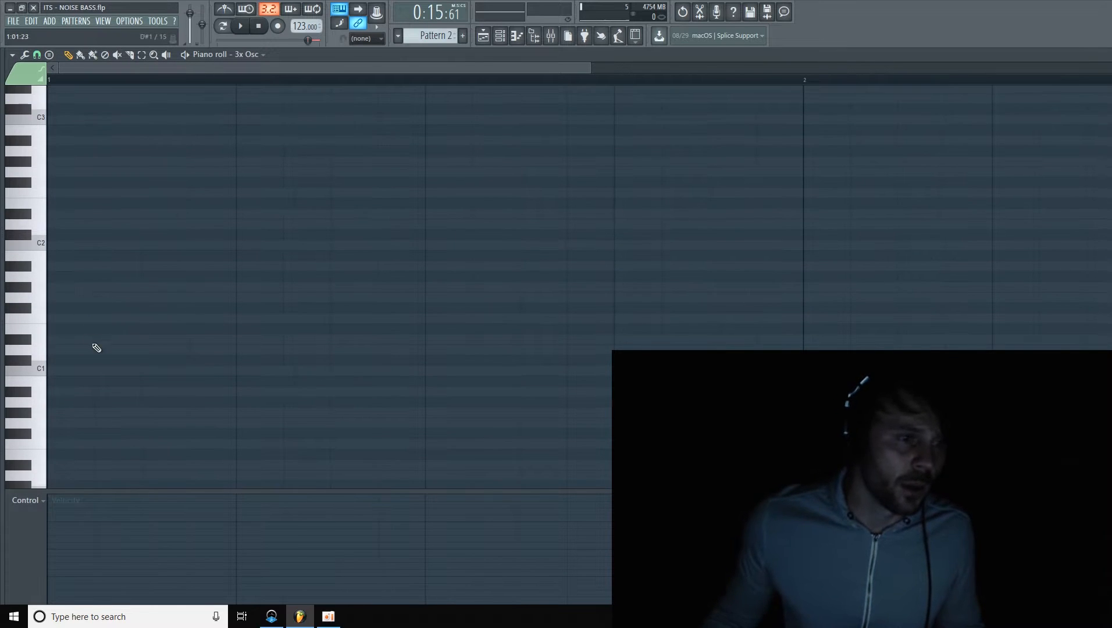
click(43, 288)
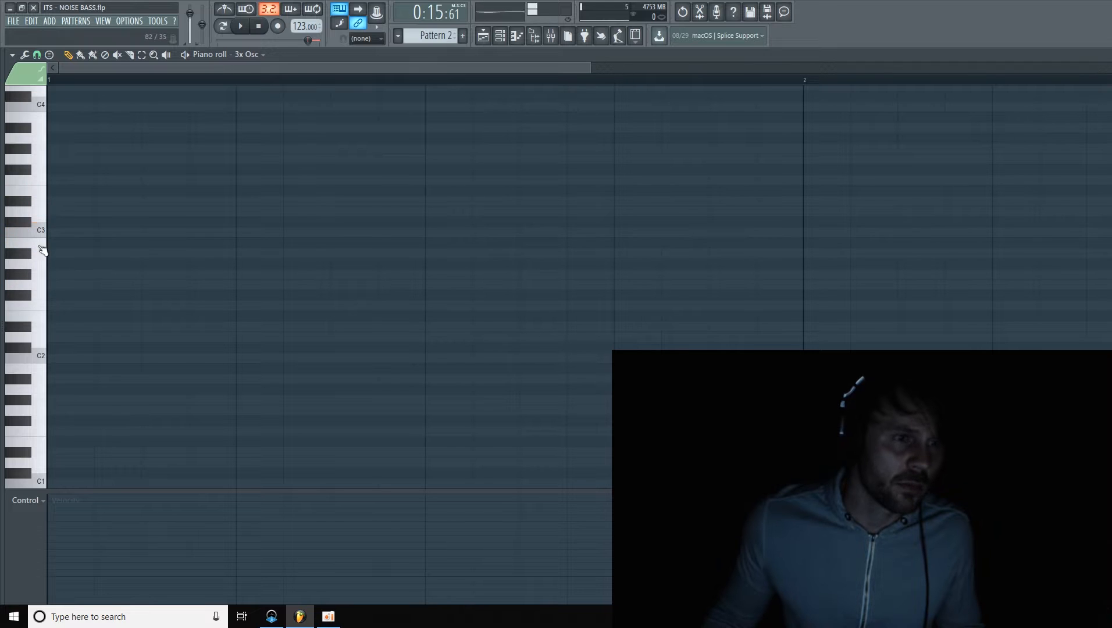
click(43, 301)
click(41, 288)
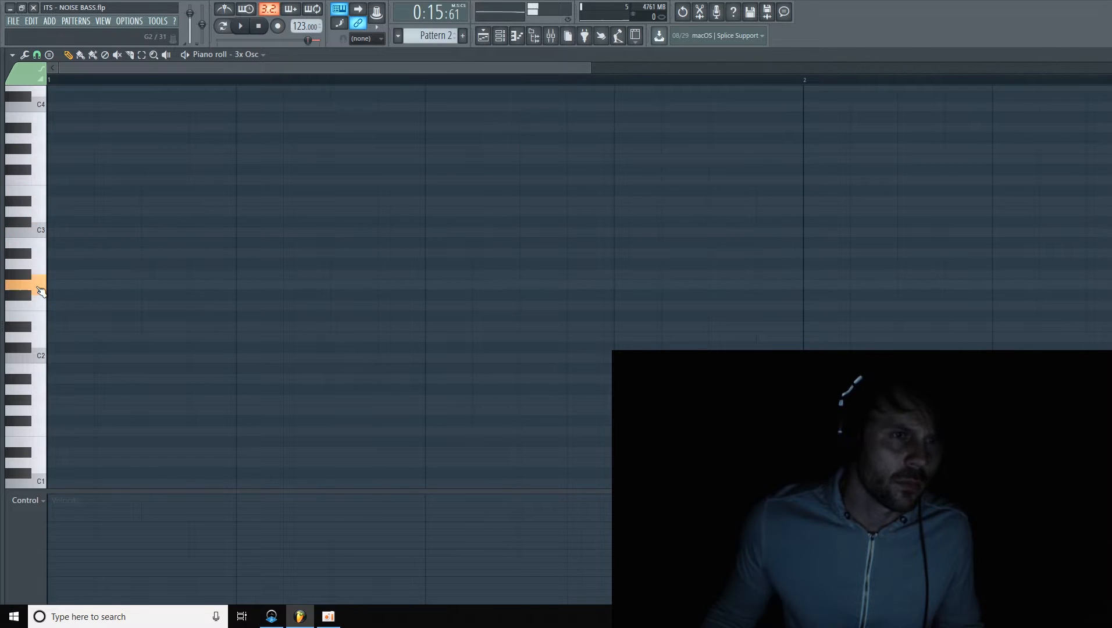
Draw a one-step G2 note on step 2, a two-step G2 on step 4 and a one-step F2 on step 7
click(74, 290)
drag(87, 288, 133, 288)
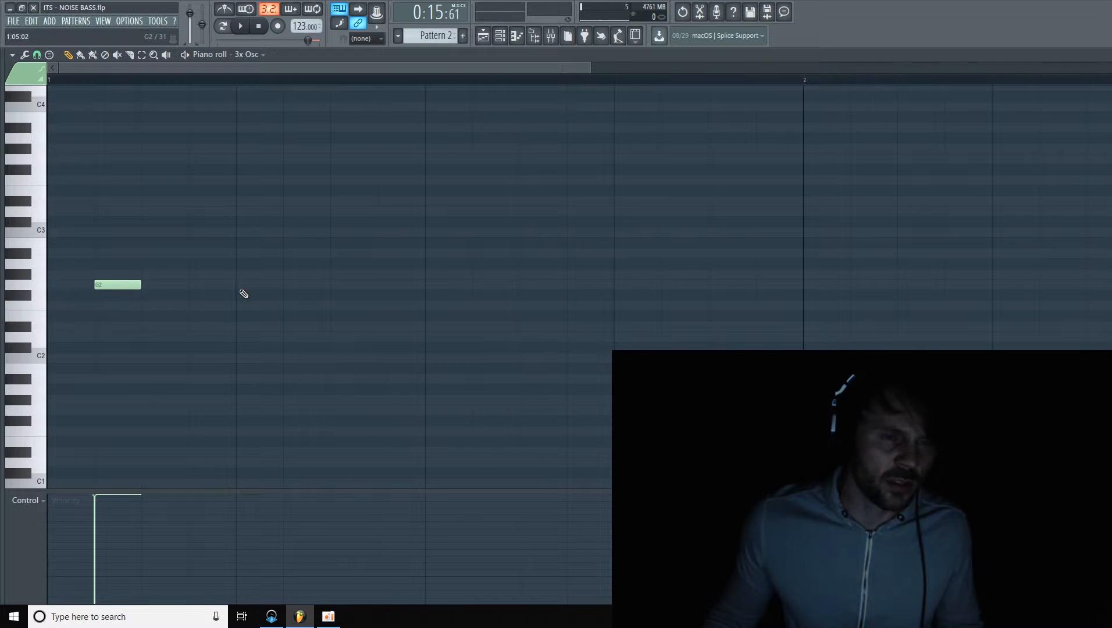
click(204, 289)
drag(235, 285, 273, 292)
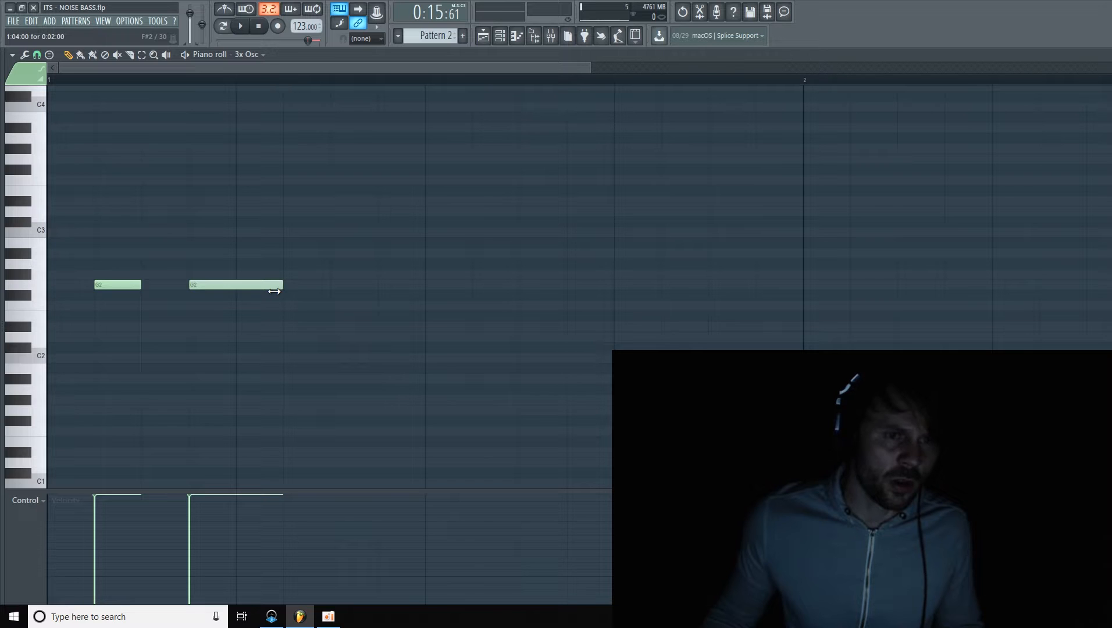
click(347, 308)
drag(424, 306, 365, 322)
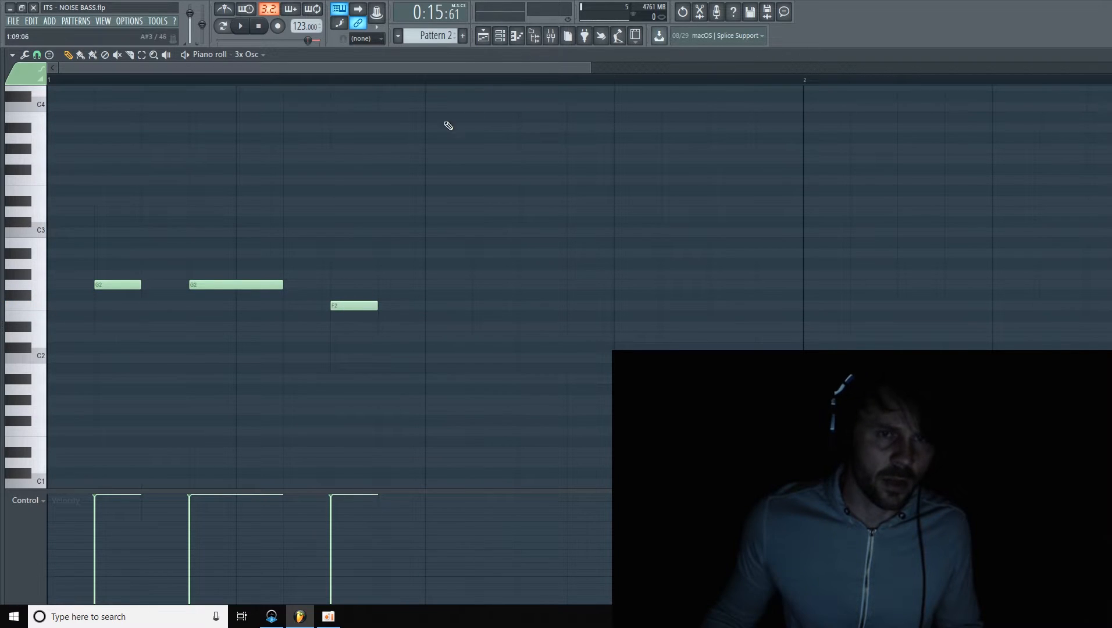
Nudge the second G2 note slightly earlier with snapping set to (none), and restore Cell snapping
click(142, 54)
drag(291, 221, 228, 312)
click(37, 55)
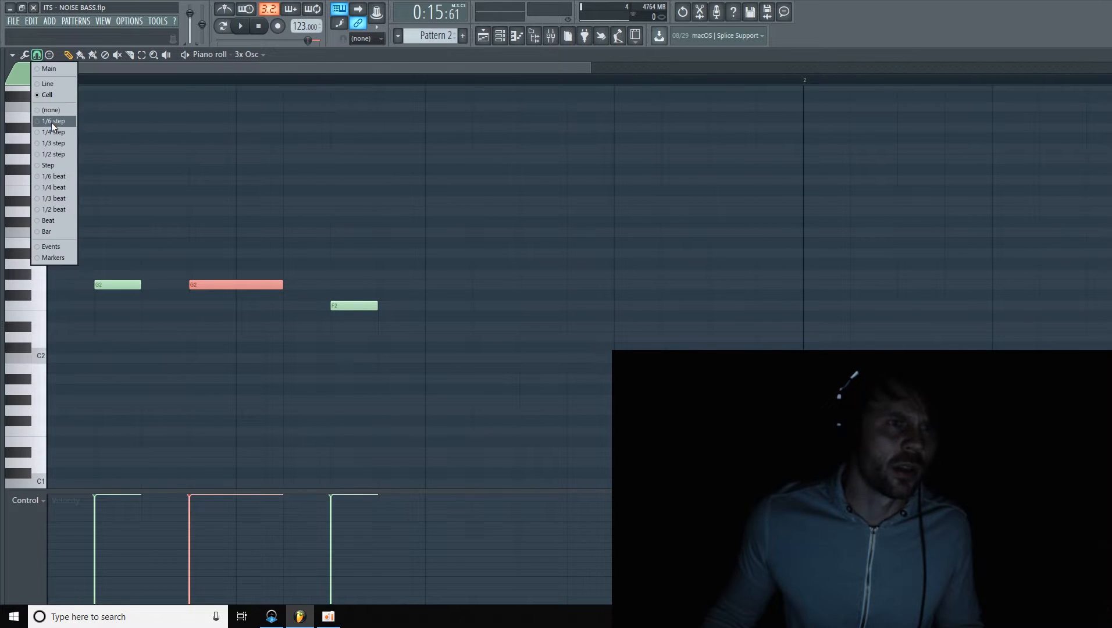
click(55, 114)
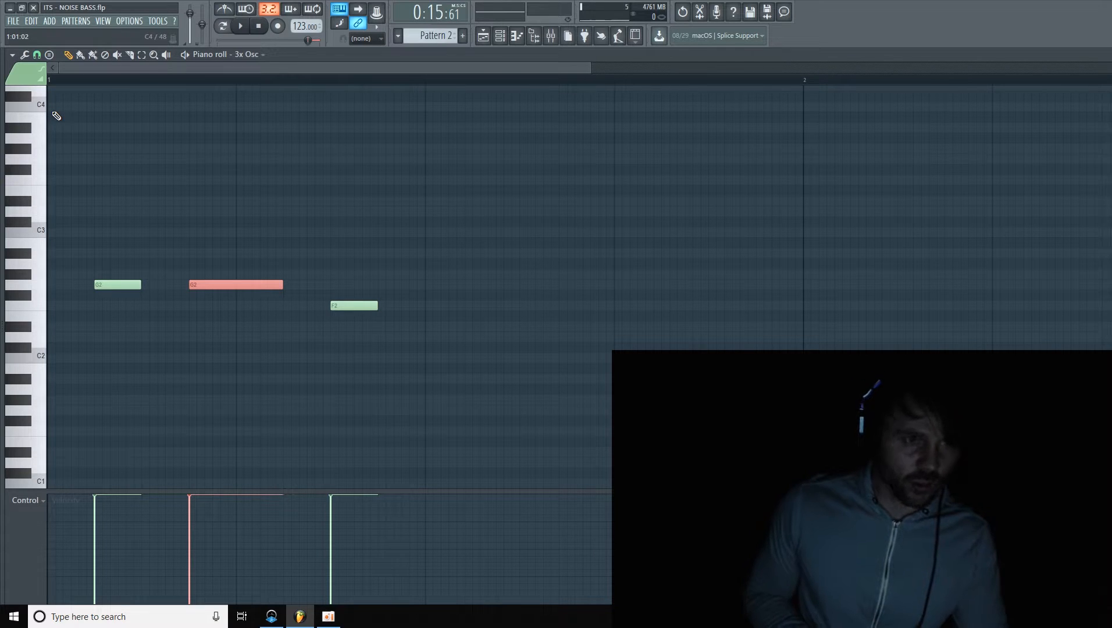
key(shift+Left)
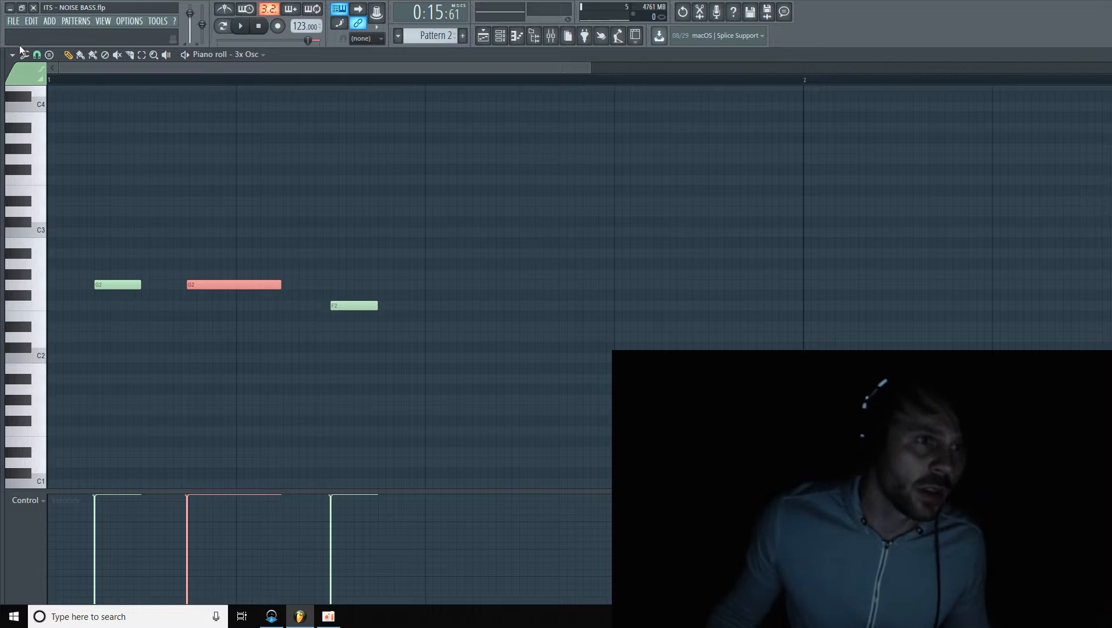
click(37, 55)
click(51, 92)
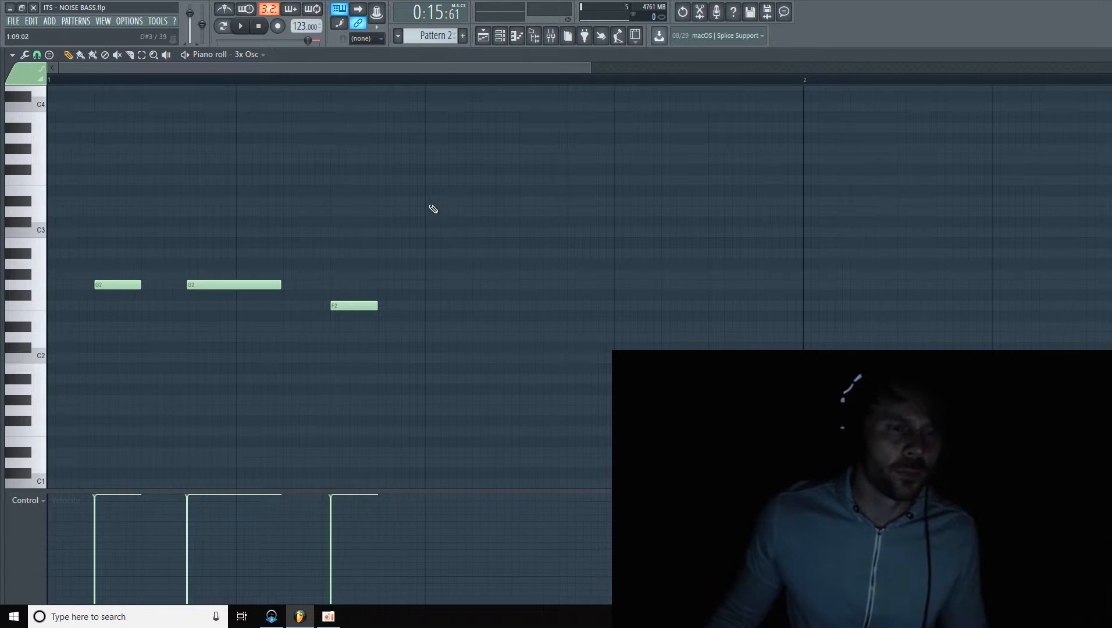
Open the Moog filter on Insert 30 and play the loop to hear the bass pattern with the drums
click(484, 36)
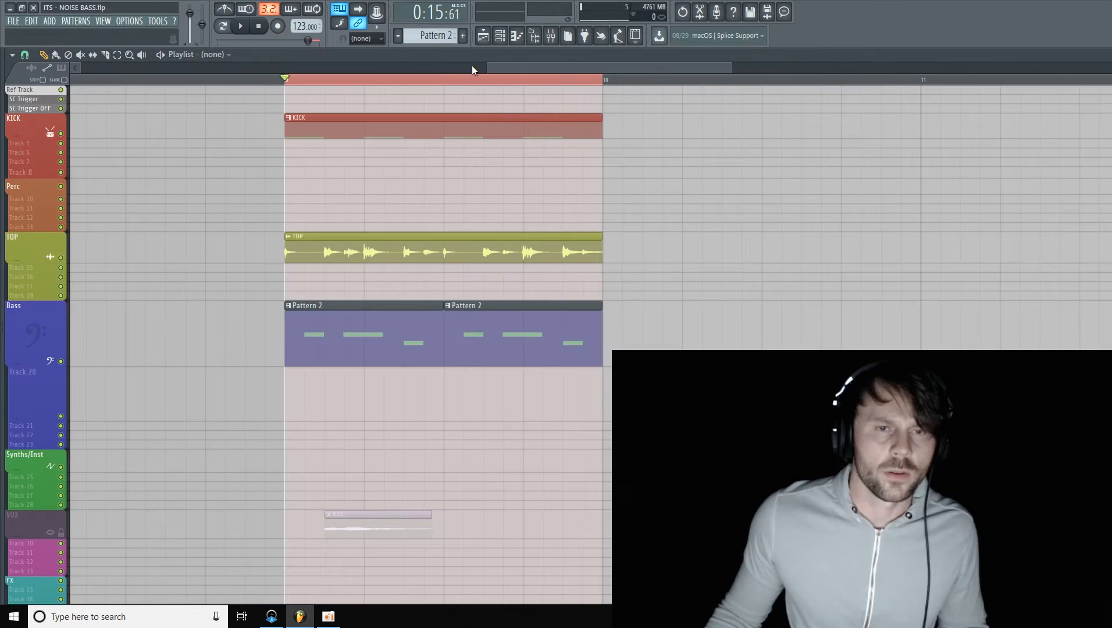
click(552, 36)
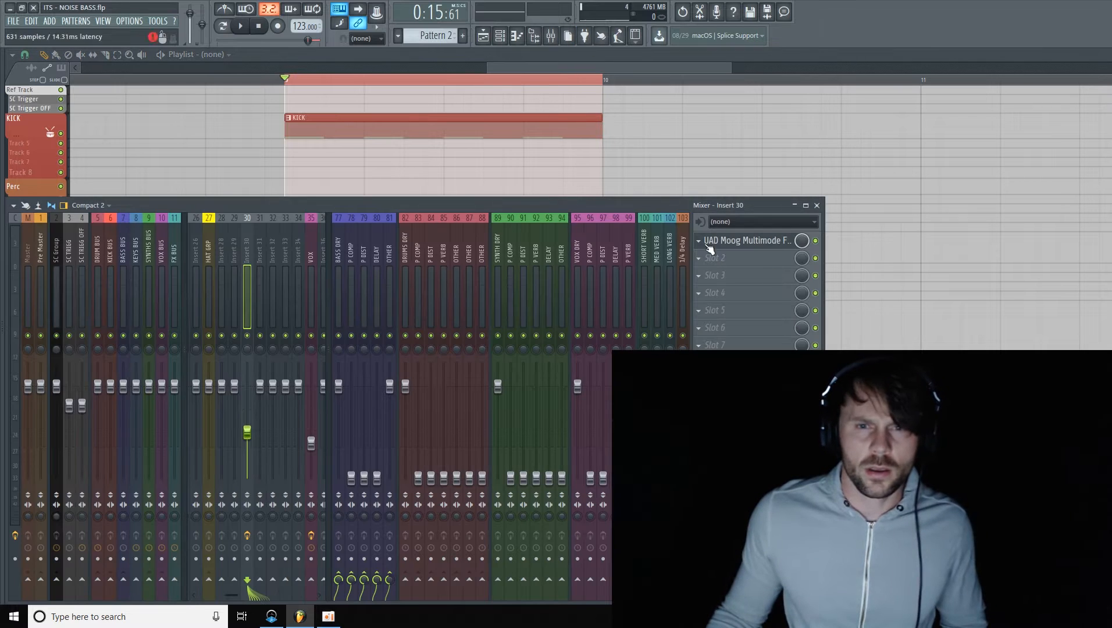
click(745, 240)
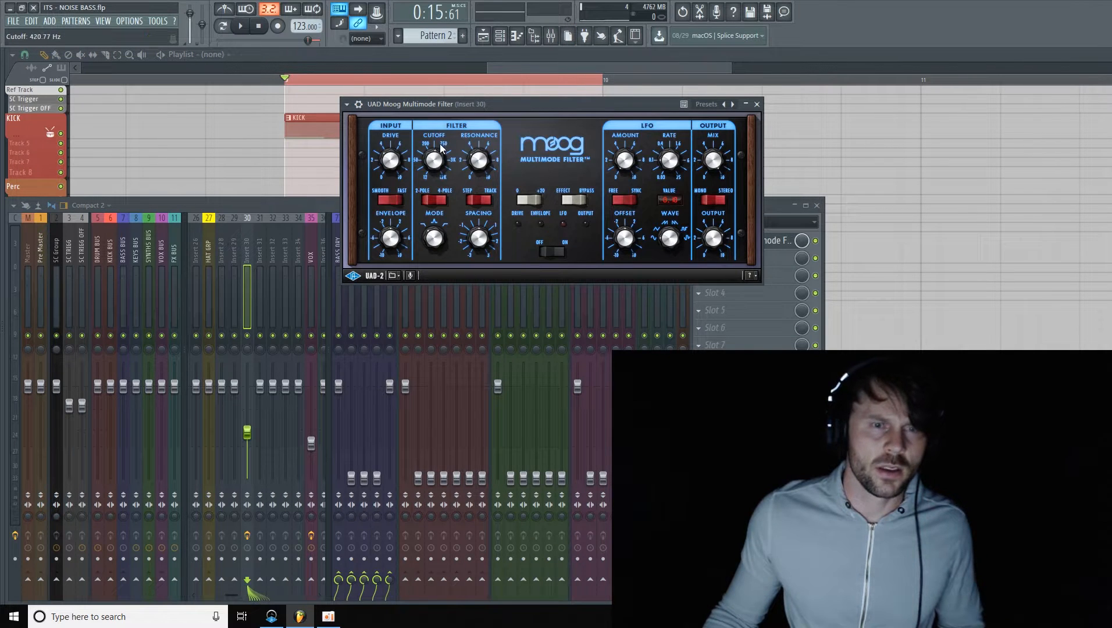
key(space)
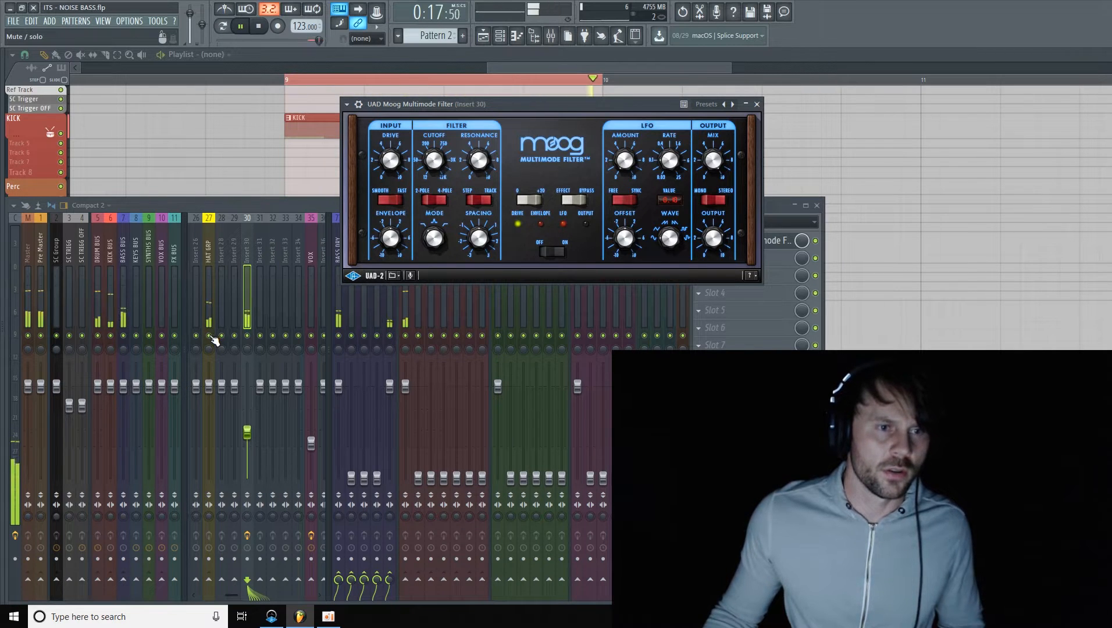
drag(231, 595, 213, 580)
key(space)
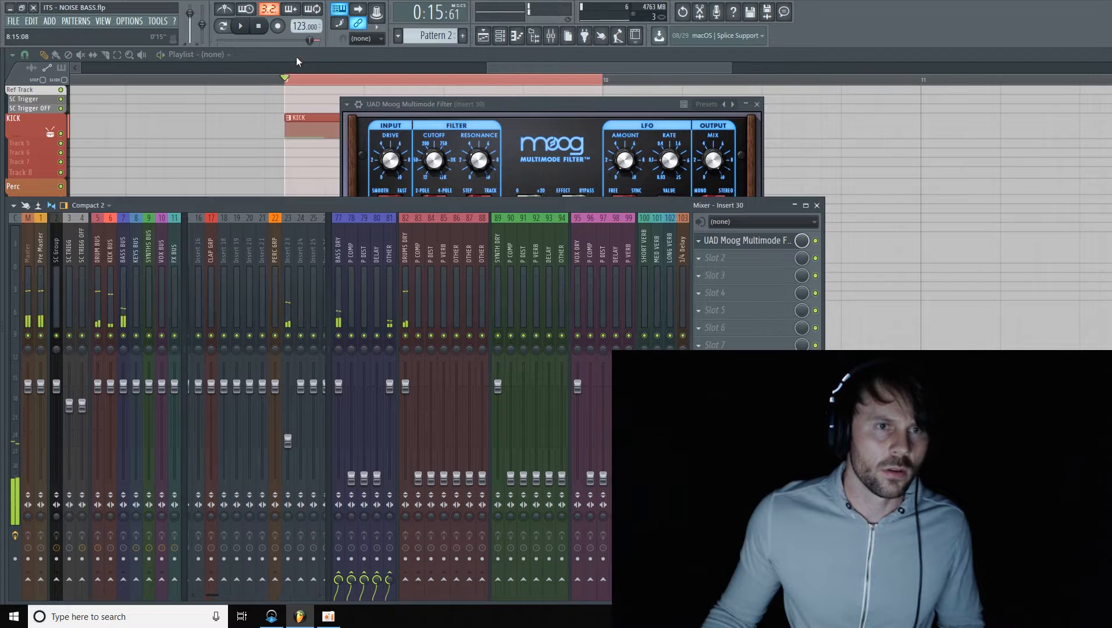
Mute the TOP track in the playlist and play the loop with the mixer open
key(F5)
click(62, 258)
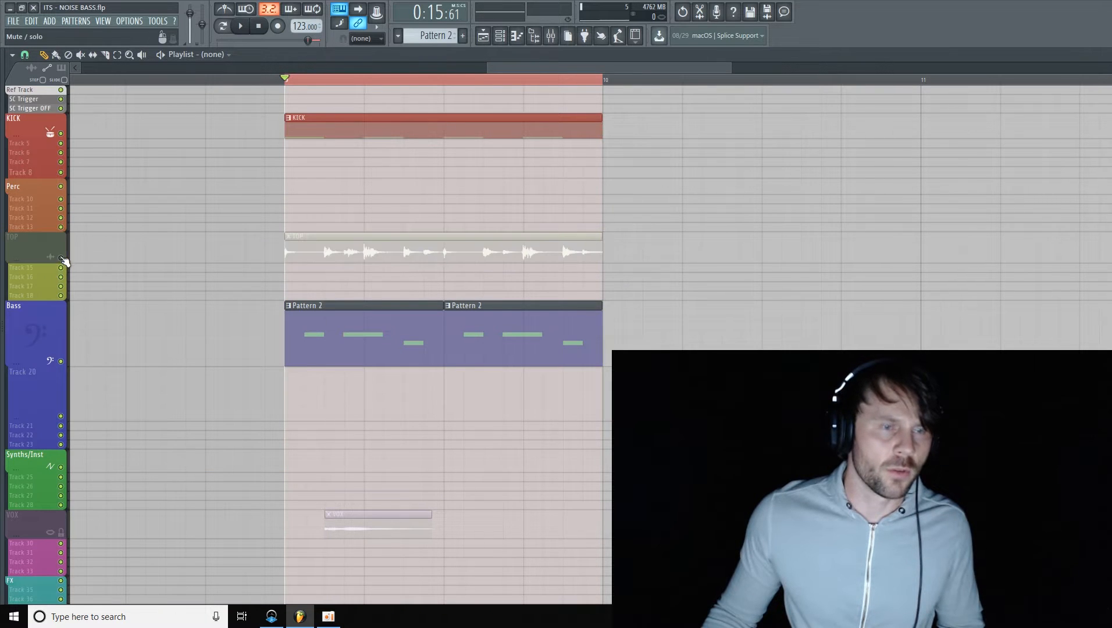
click(552, 33)
key(space)
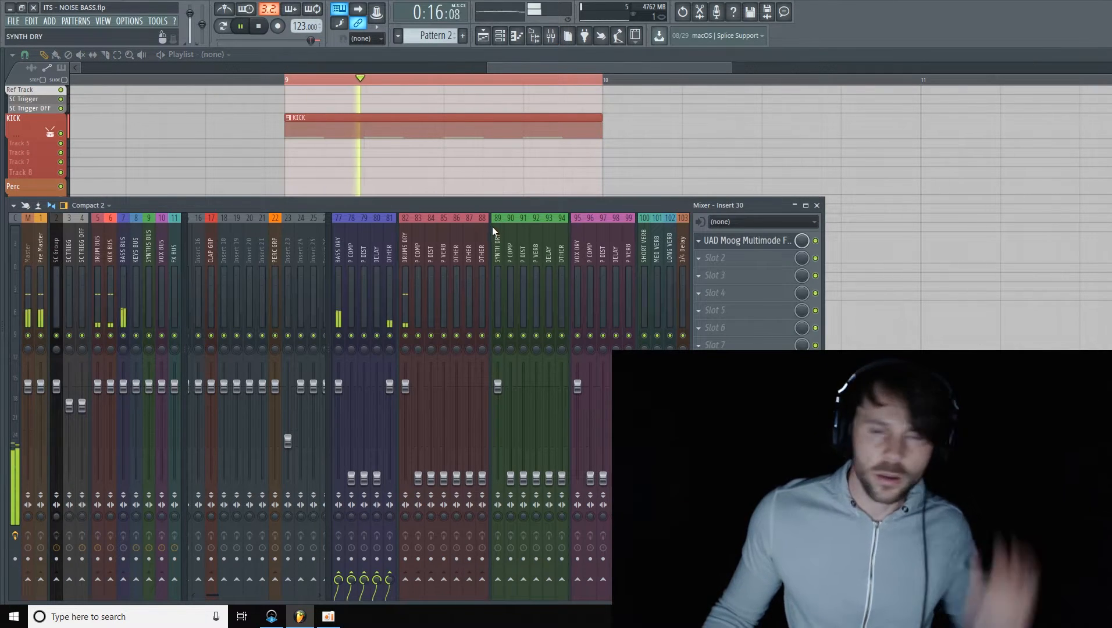
Sweep the Moog filter's cutoff on Insert 30 and lower it to about 113 Hz, auditioning it with the loop
click(749, 240)
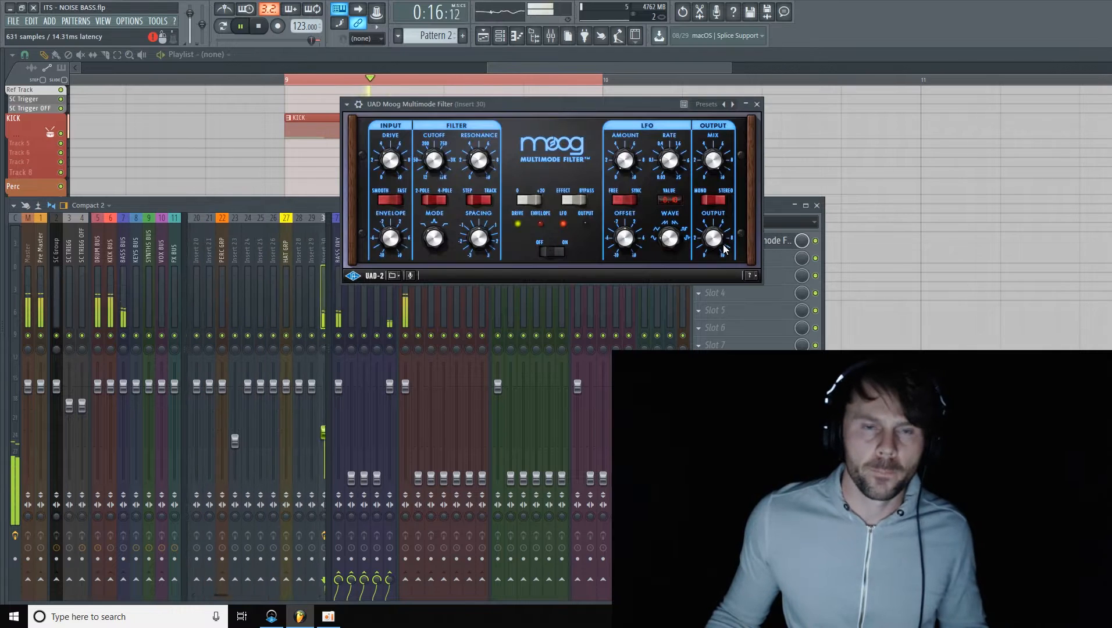
mouse_move(442, 152)
mouse_down()
mouse_move(444, 101)
mouse_move(435, 157)
mouse_up()
key(space)
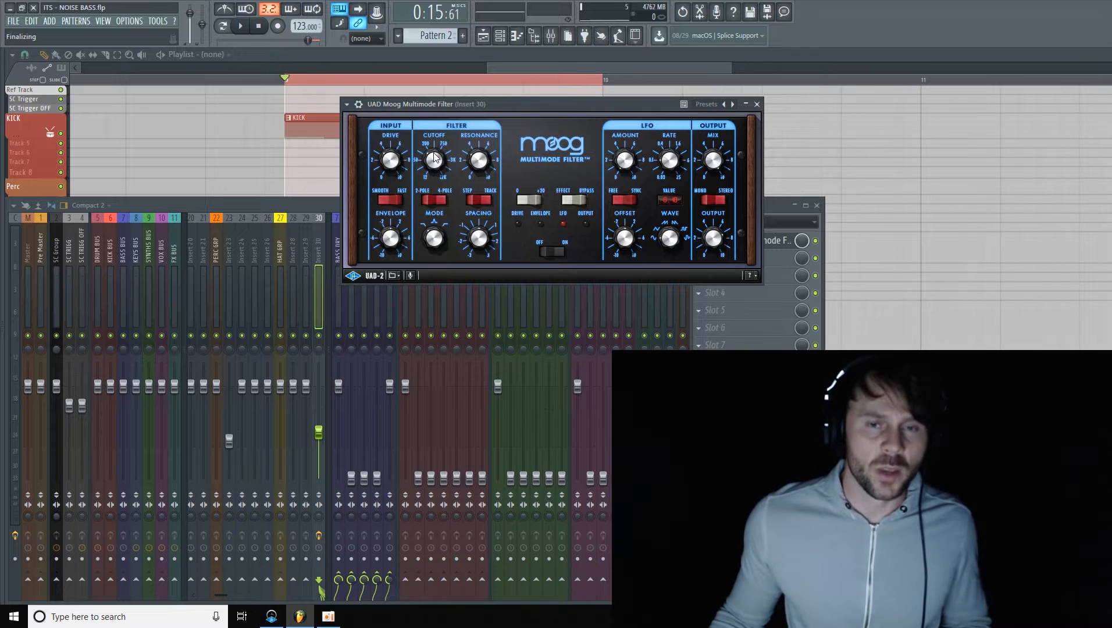
drag(504, 104, 520, 98)
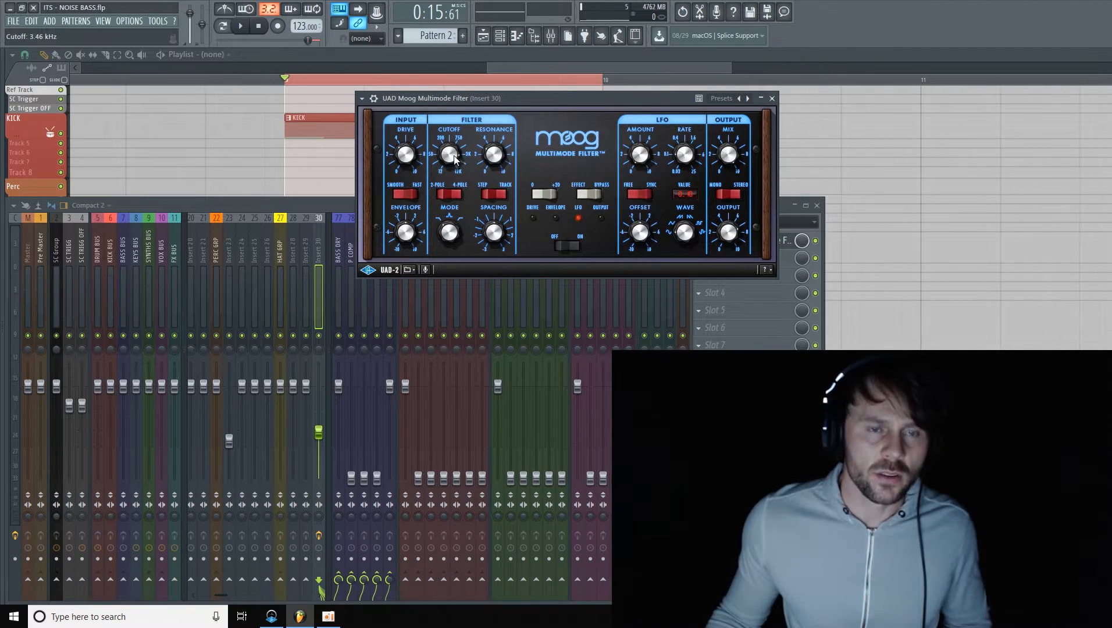
drag(453, 154, 448, 175)
key(space)
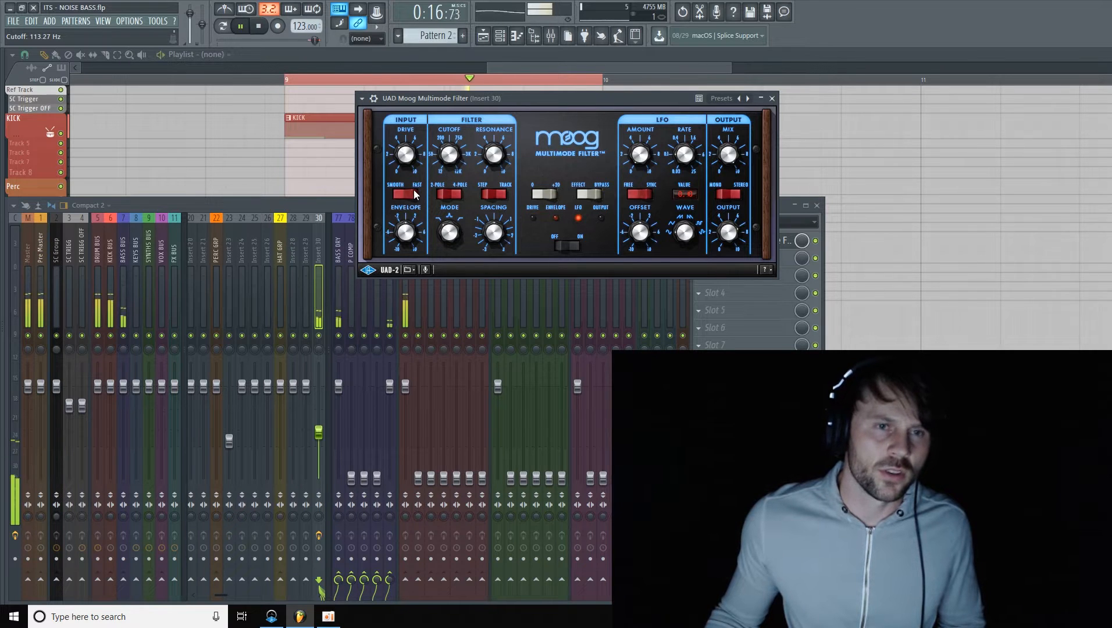
Set the Moog filter's input drive to about 8.21 while the loop plays
drag(523, 97, 449, 98)
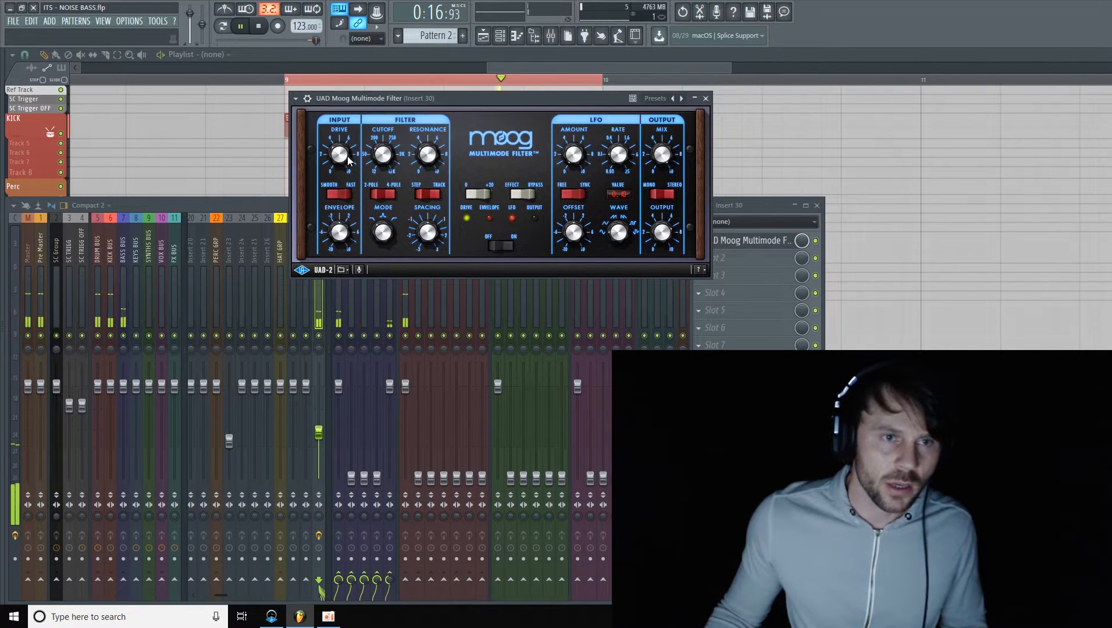
mouse_move(348, 155)
mouse_down()
mouse_move(339, 127)
mouse_move(336, 158)
mouse_up()
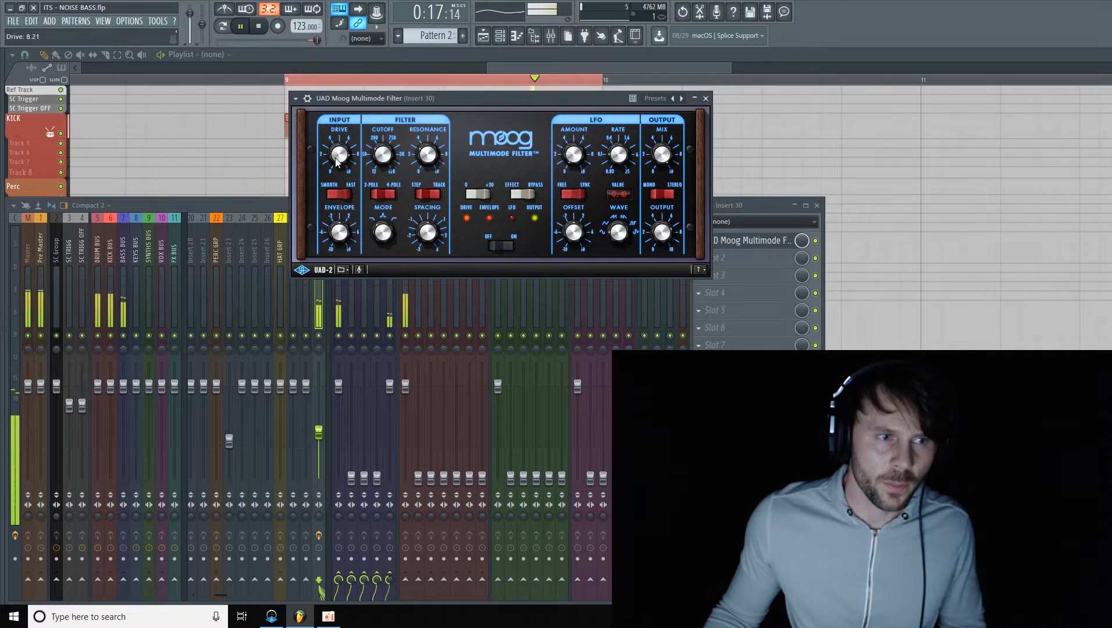
Fine-tune the Moog filter's resonance while the loop plays and stop playback
drag(432, 165, 427, 163)
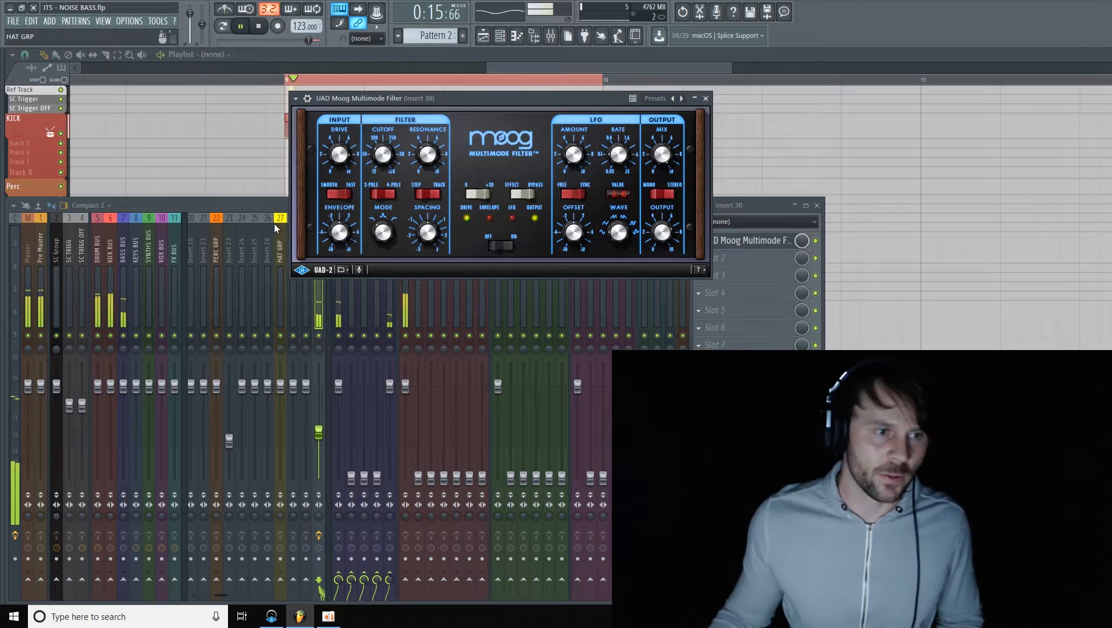
key(space)
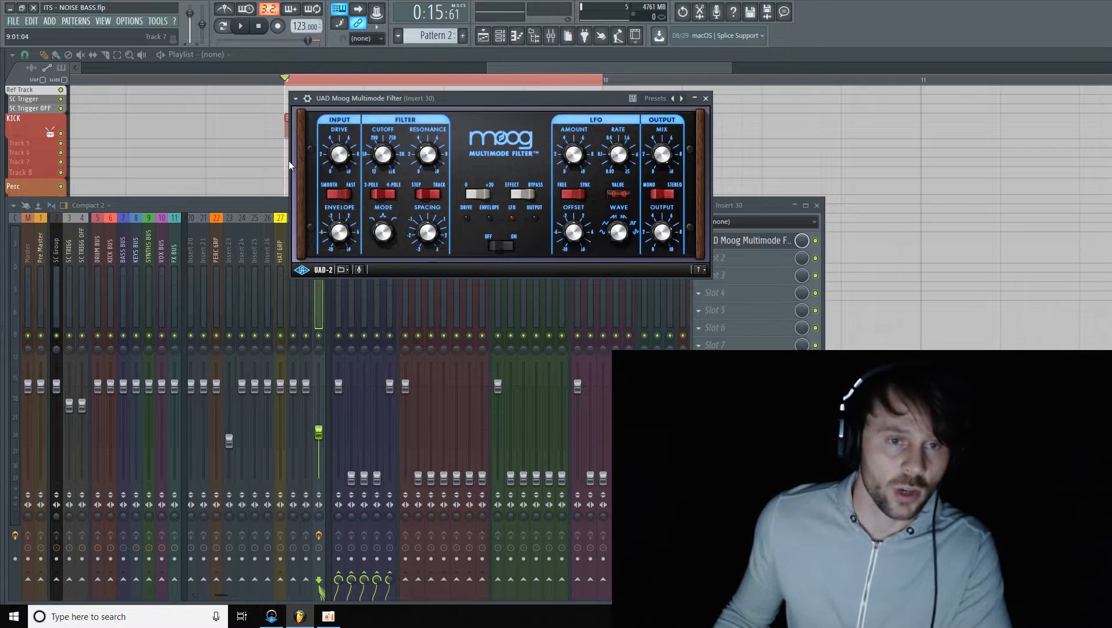
Load Fruity WaveShaper into slot 2 of Insert 30, bend its curve upward to about 15.63% tension, and play the loop
click(763, 203)
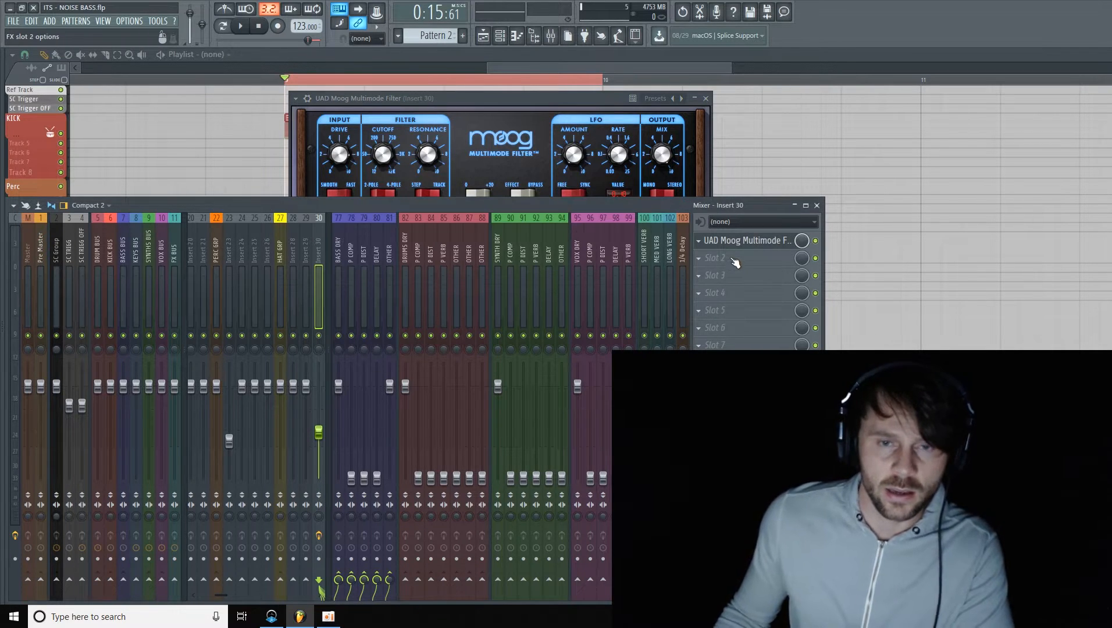
click(765, 266)
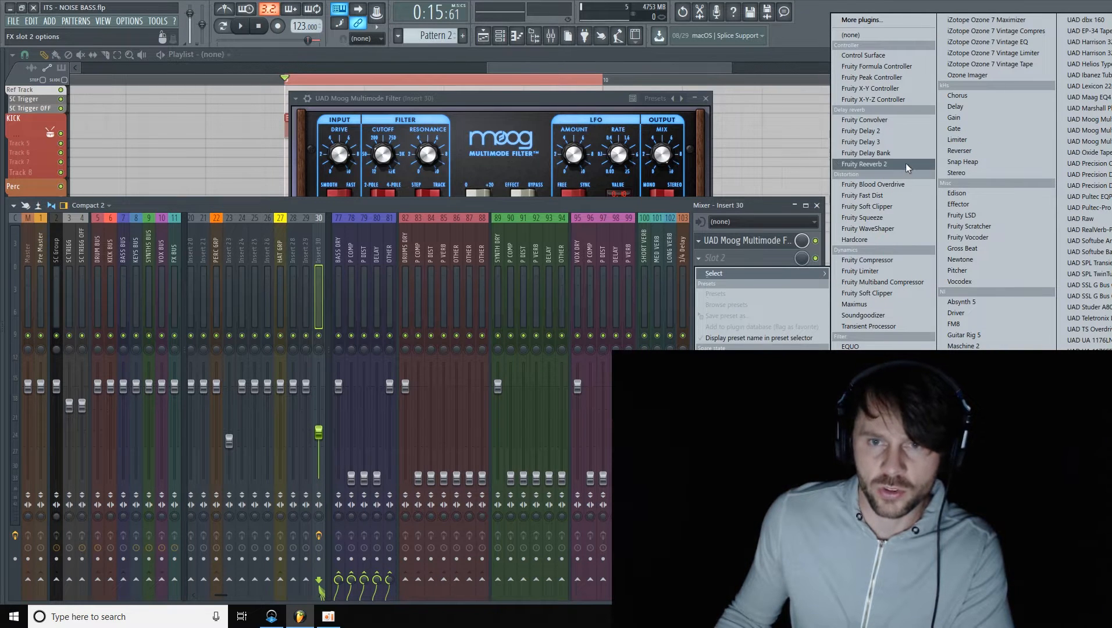
click(907, 229)
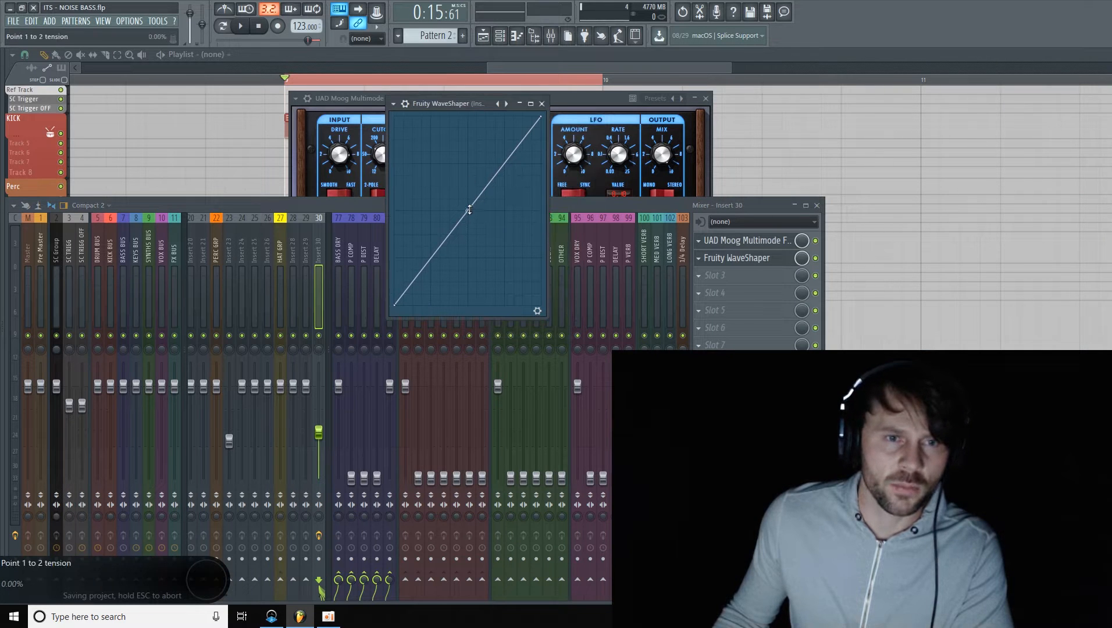
drag(469, 210, 467, 165)
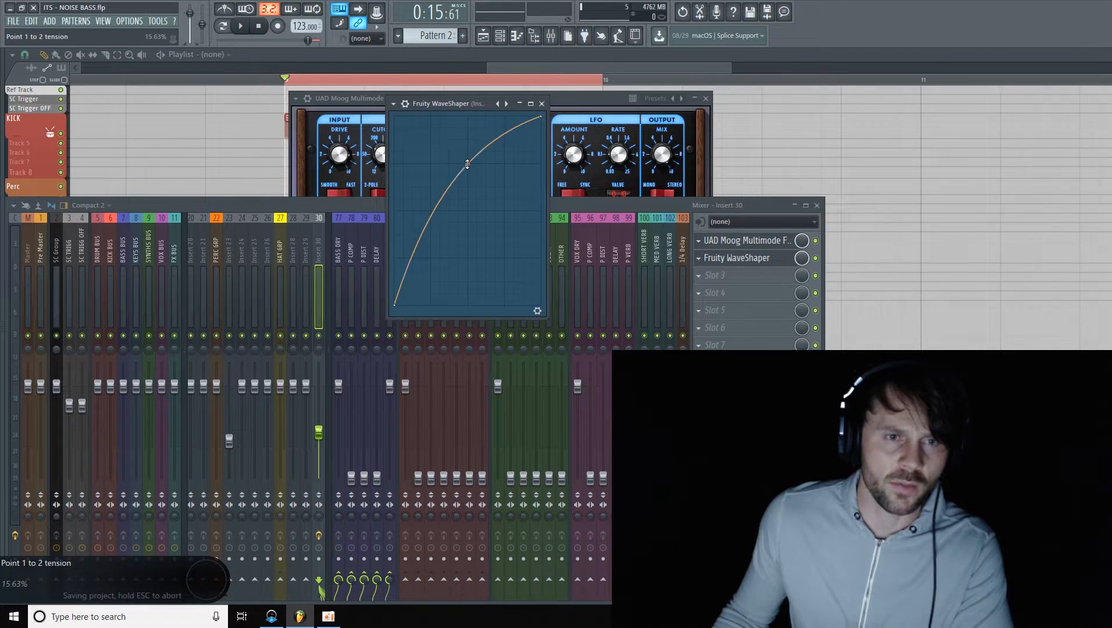
key(space)
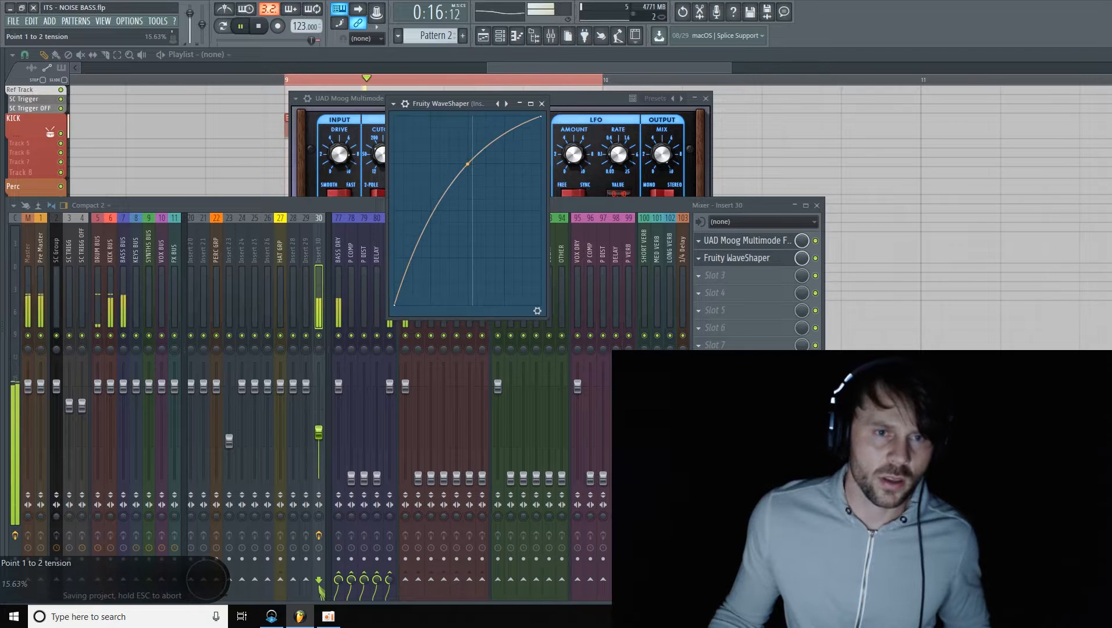
Reveal the WaveShaper's control section, fine-tune its curve with the loop playing, and stop playback
click(537, 311)
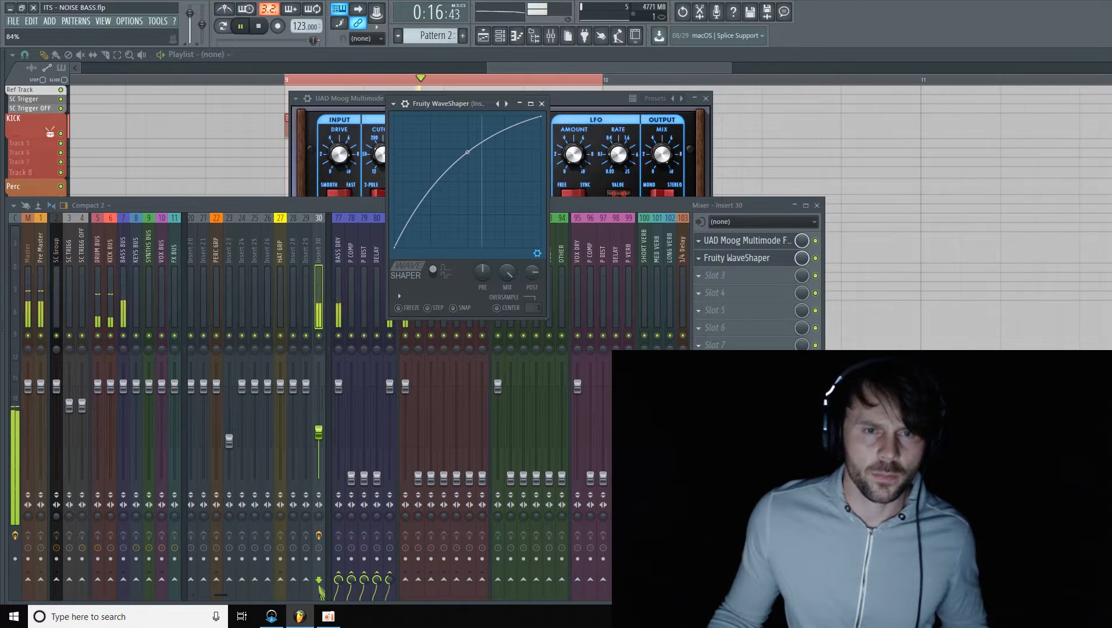
drag(467, 152, 468, 153)
click(634, 207)
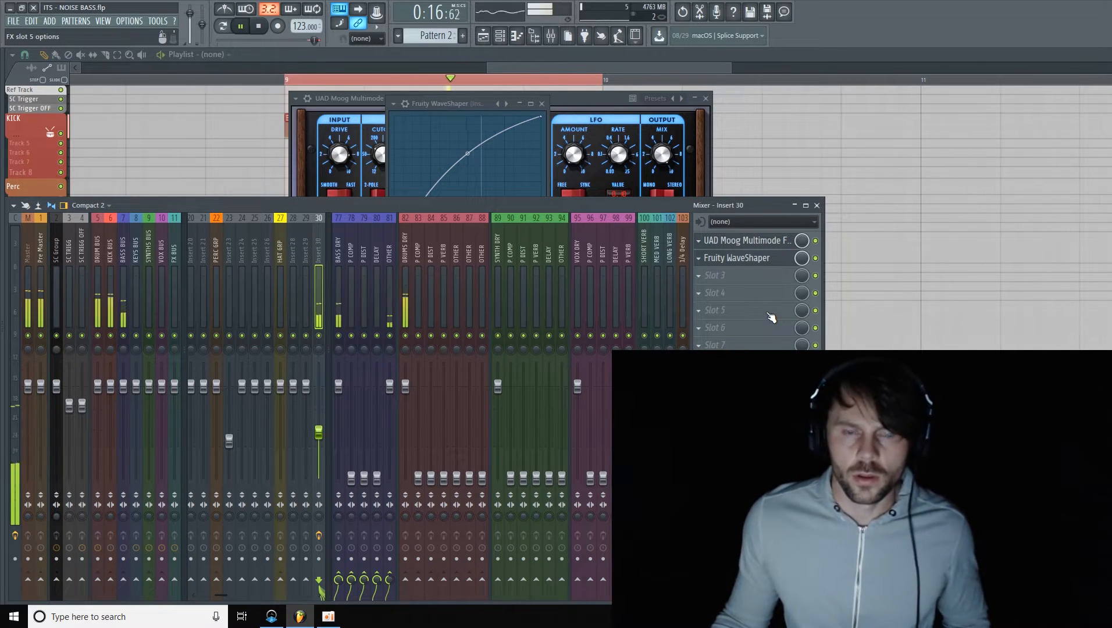
key(space)
Load Fruity parametric EQ 2 into slot 3 of Insert 30 and reposition its window
click(757, 275)
click(872, 379)
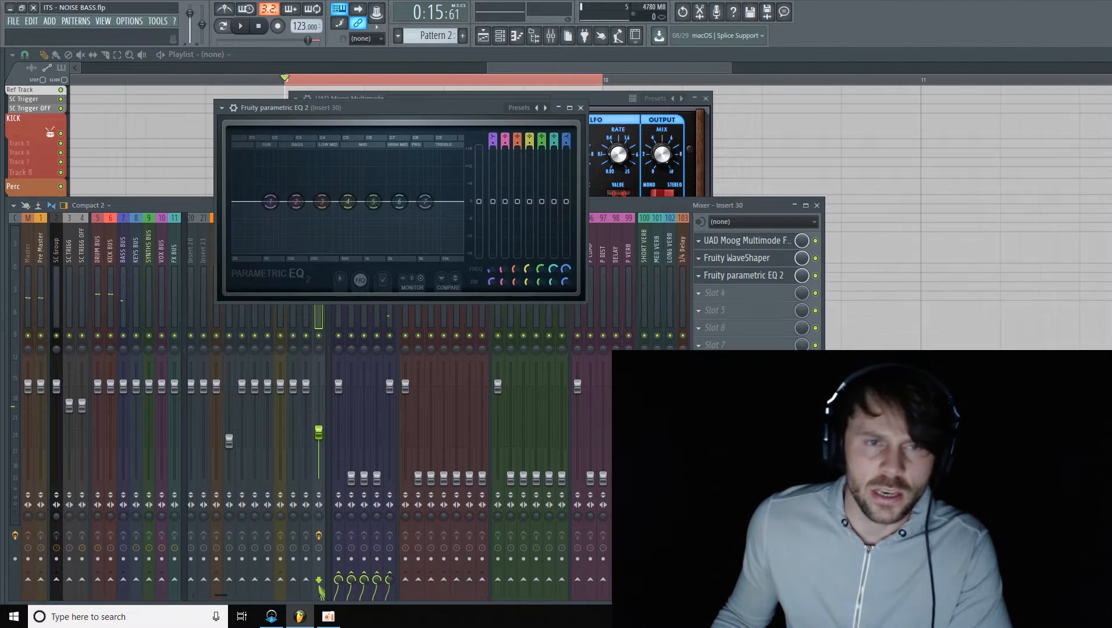
drag(413, 108, 496, 137)
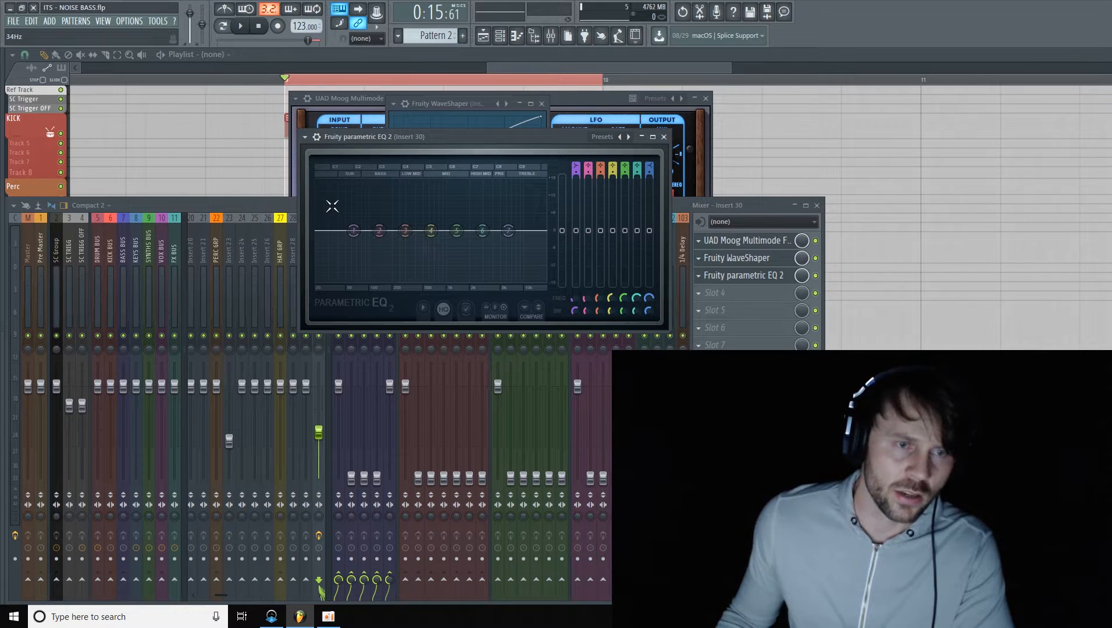
Change the EQ's band 1 to a high-pass filter with a steeper order
right_click(354, 231)
mouse_move(384, 263)
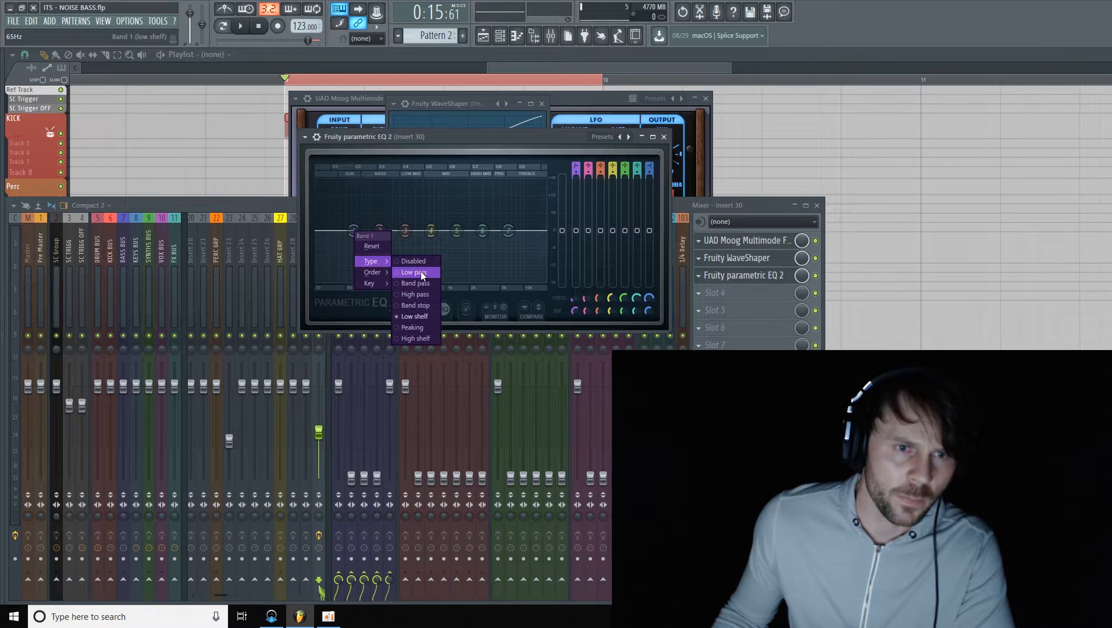
click(426, 293)
right_click(354, 231)
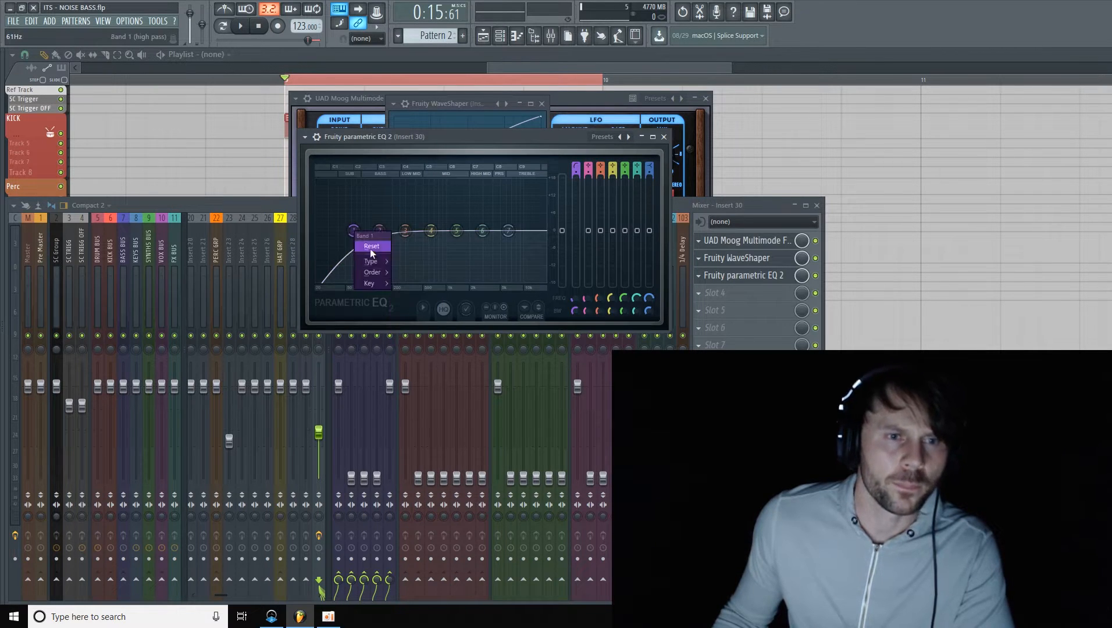
mouse_move(378, 273)
click(413, 295)
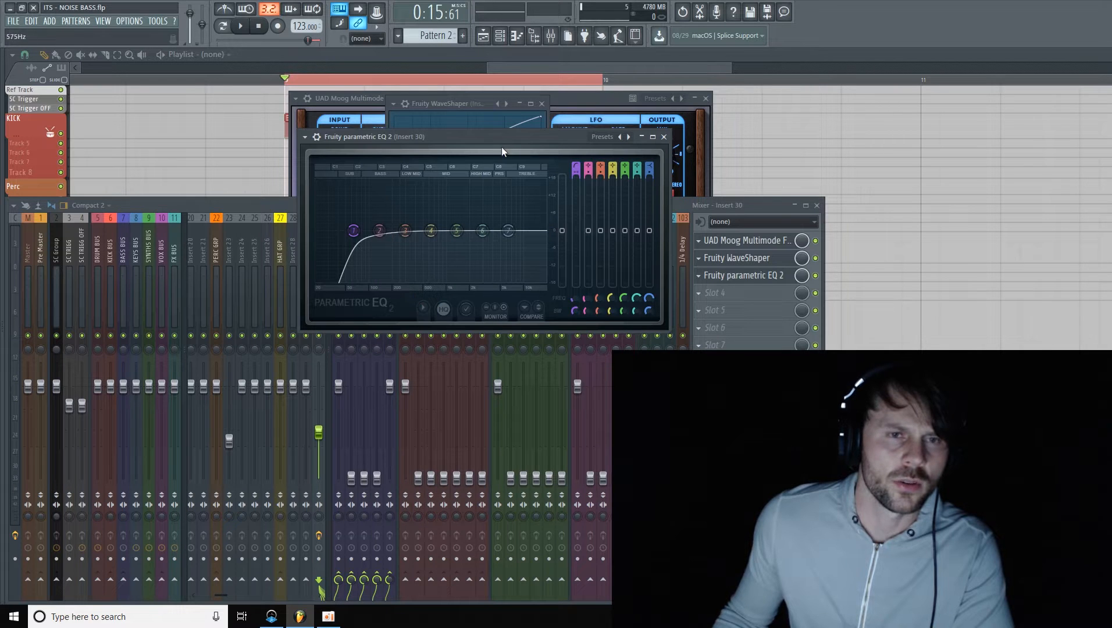
Sweep band 1's high-pass cutoff with the loop playing, settle it near 39 Hz, and set its bandwidth to about 54%
drag(353, 228, 317, 228)
key(space)
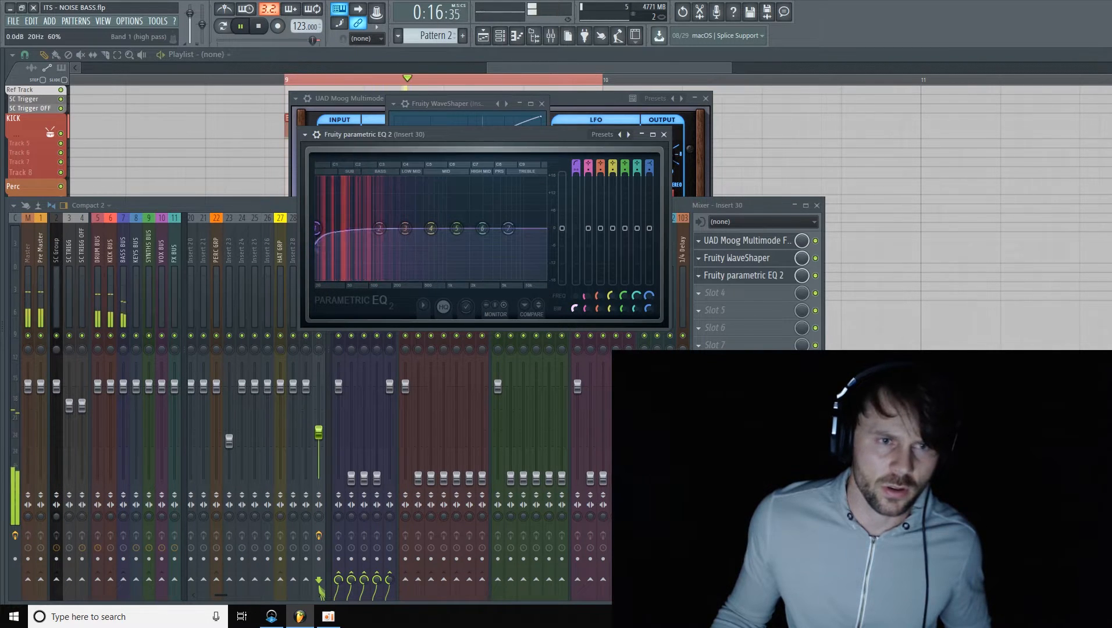
drag(575, 296, 575, 284)
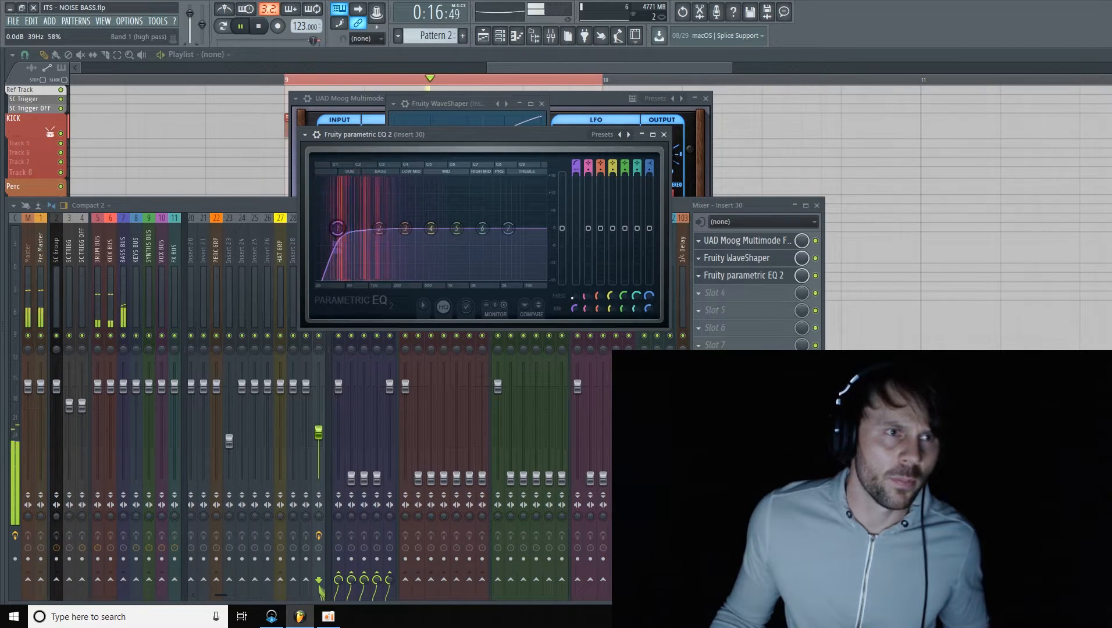
drag(575, 310, 576, 310)
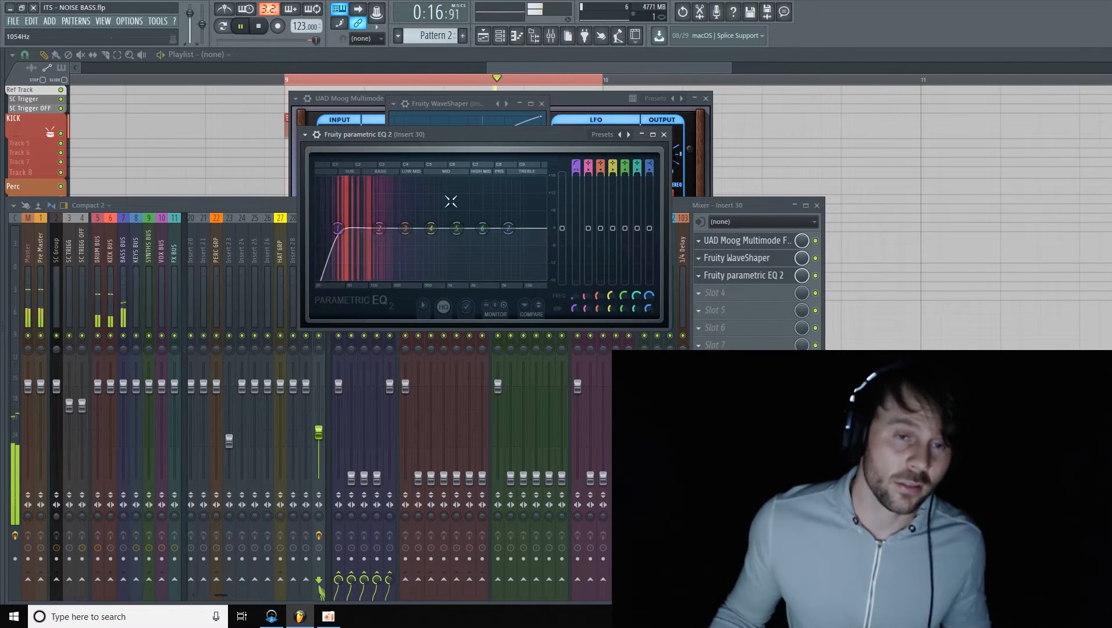
drag(497, 135, 502, 138)
drag(578, 299, 580, 305)
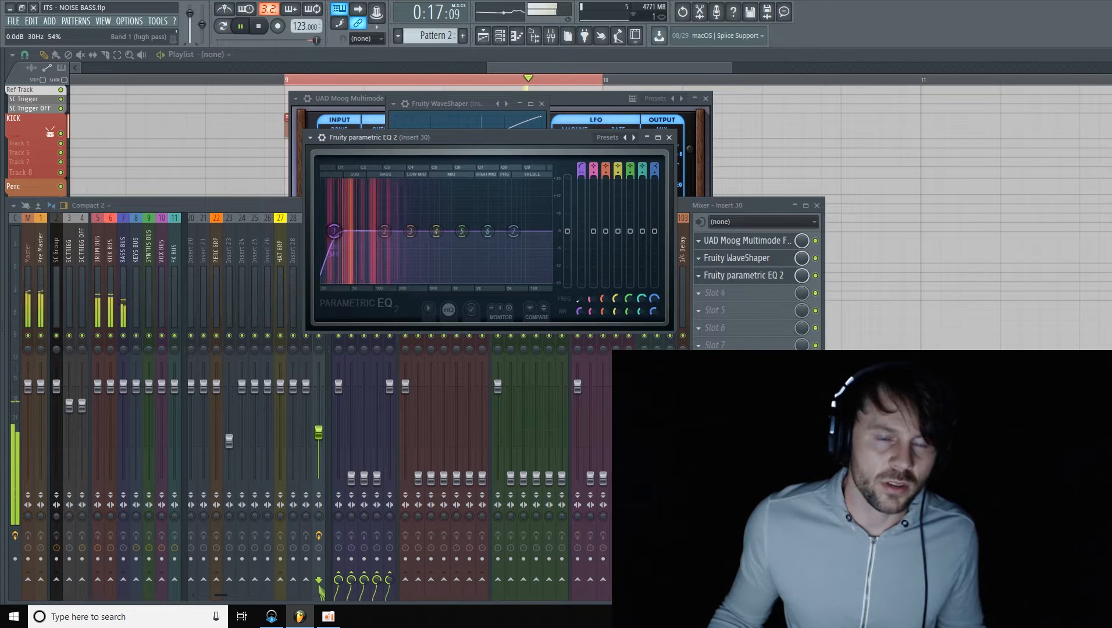
drag(582, 303, 582, 302)
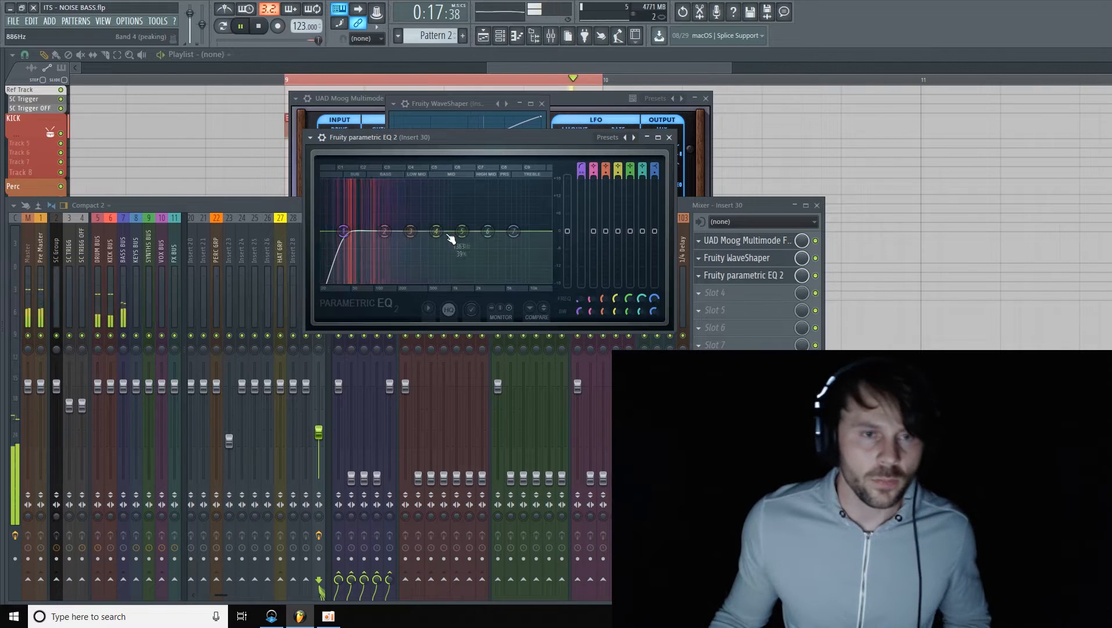
Give EQ band 3 a slight boost, pull band 7's high shelf fully down at a lower frequency, and close the EQ
drag(410, 231, 406, 185)
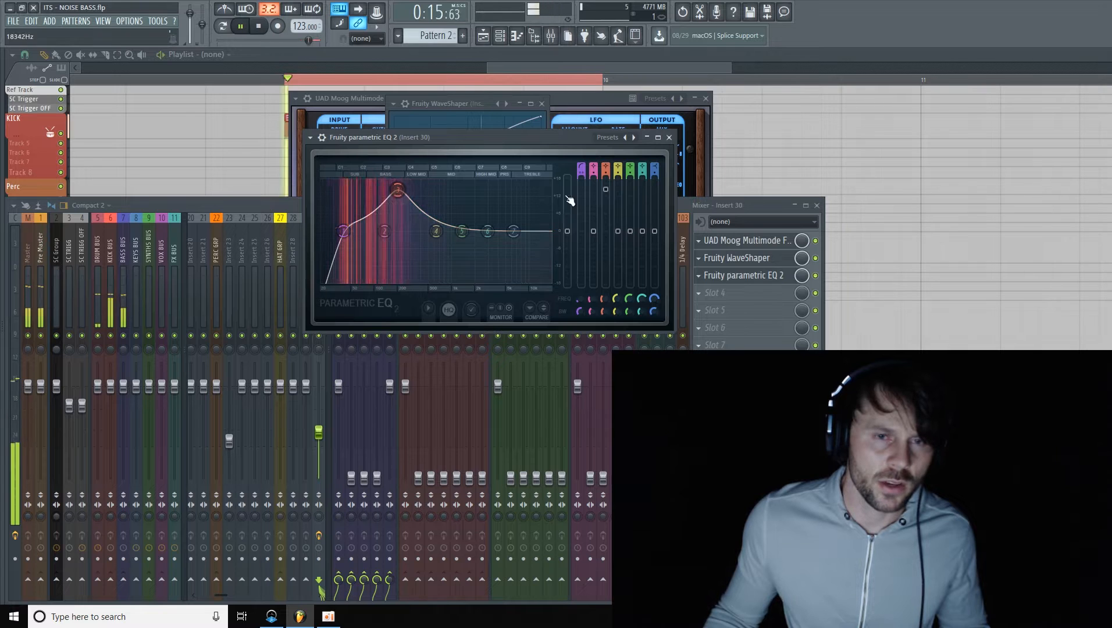
drag(606, 191, 606, 222)
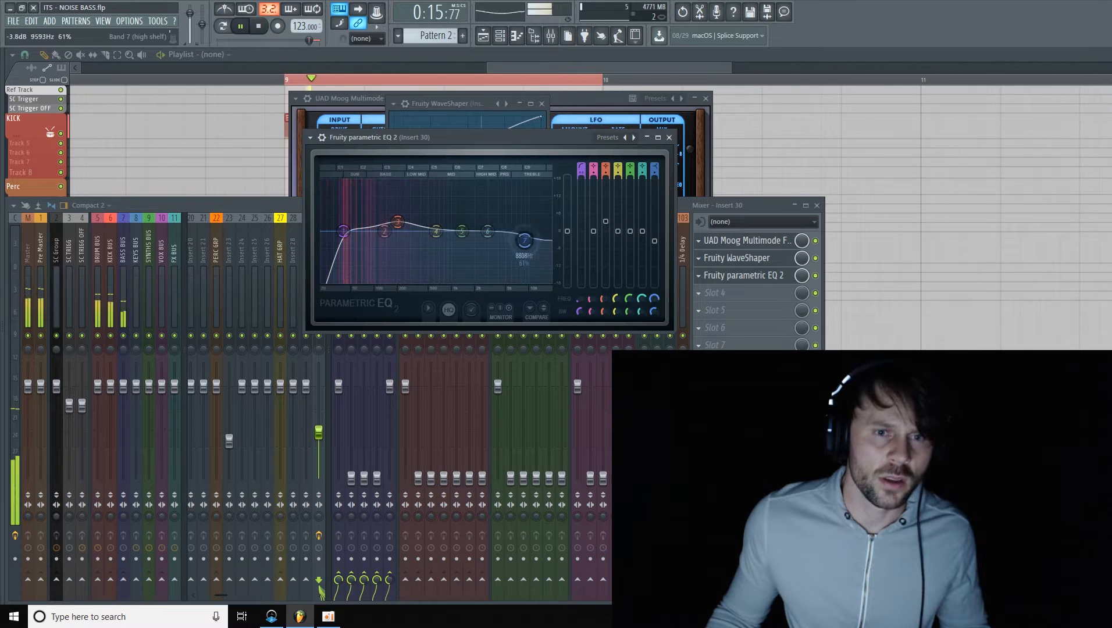
drag(513, 231, 470, 282)
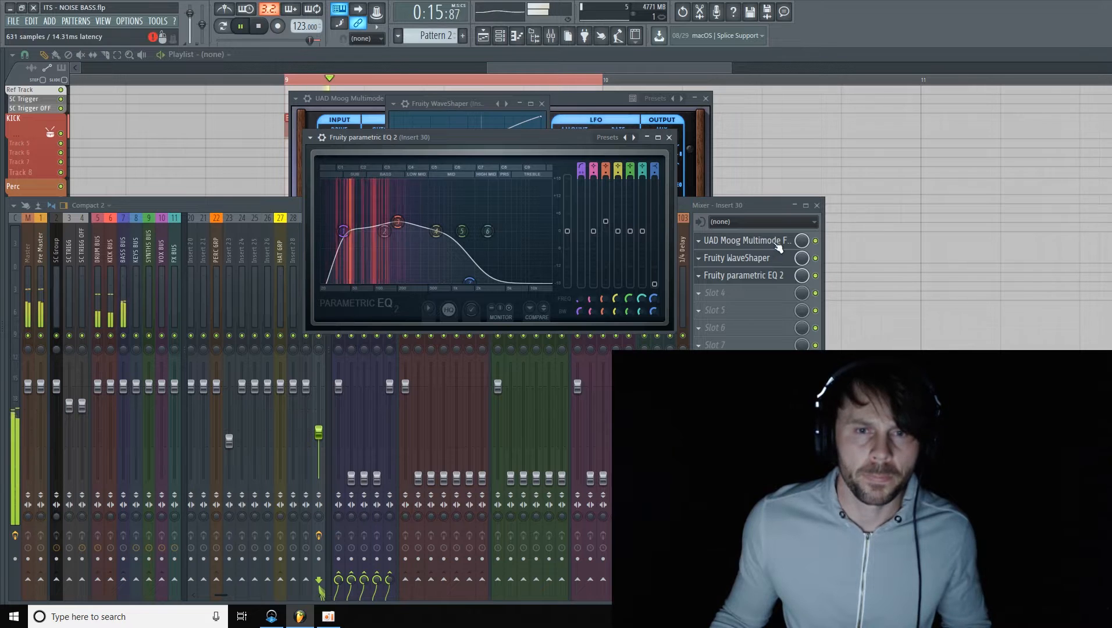
key(space)
click(670, 138)
Load the UAD UA 1176LN Legacy compressor into slot 4 of Insert 30 with an 8:1 ratio
click(721, 294)
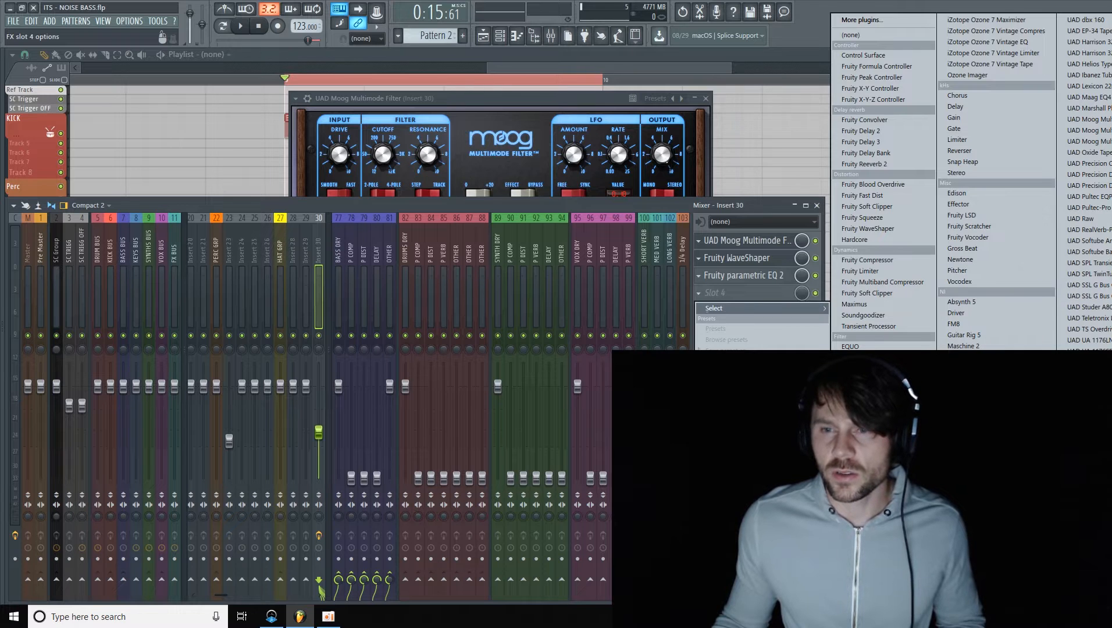
click(1088, 340)
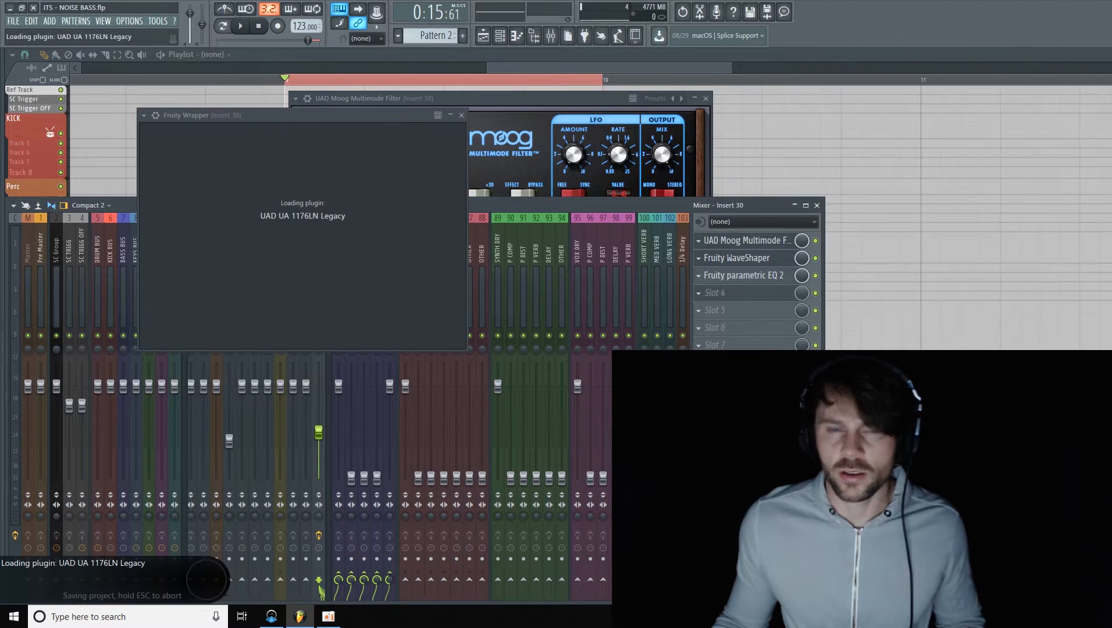
drag(397, 111, 406, 123)
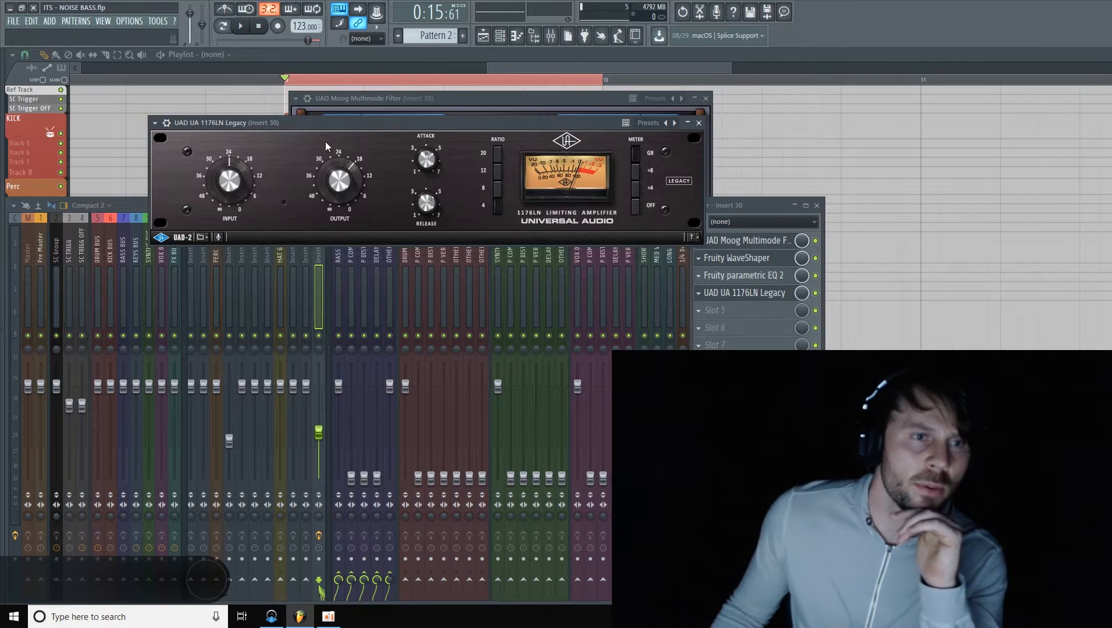
drag(318, 123, 345, 114)
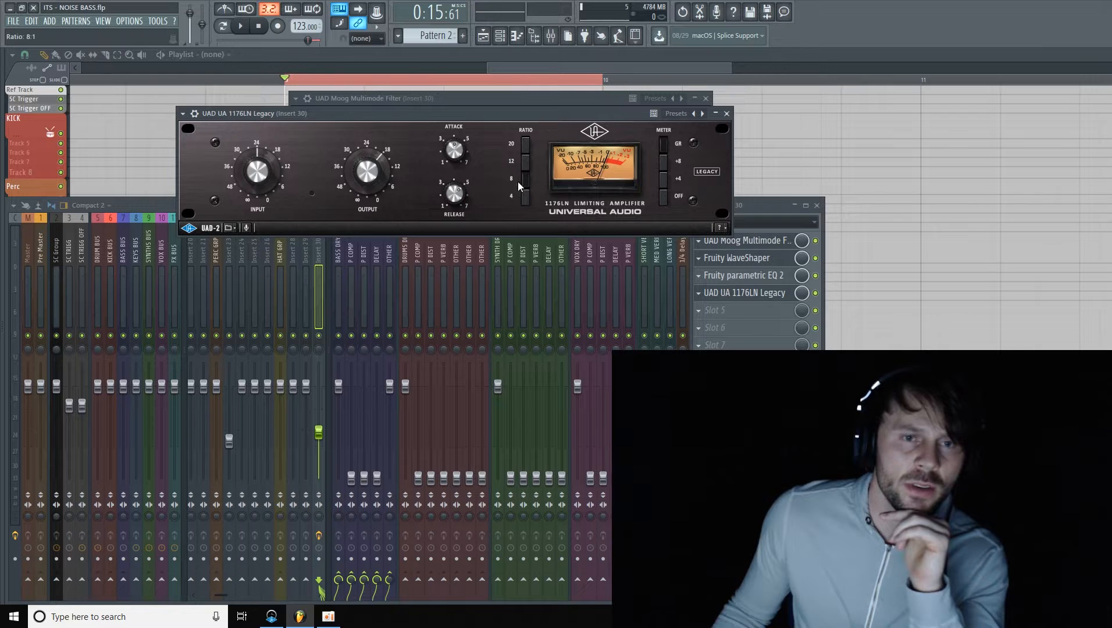
Reposition the 1176 compressor's window and set its output to about -21.60 dB
drag(486, 116, 493, 117)
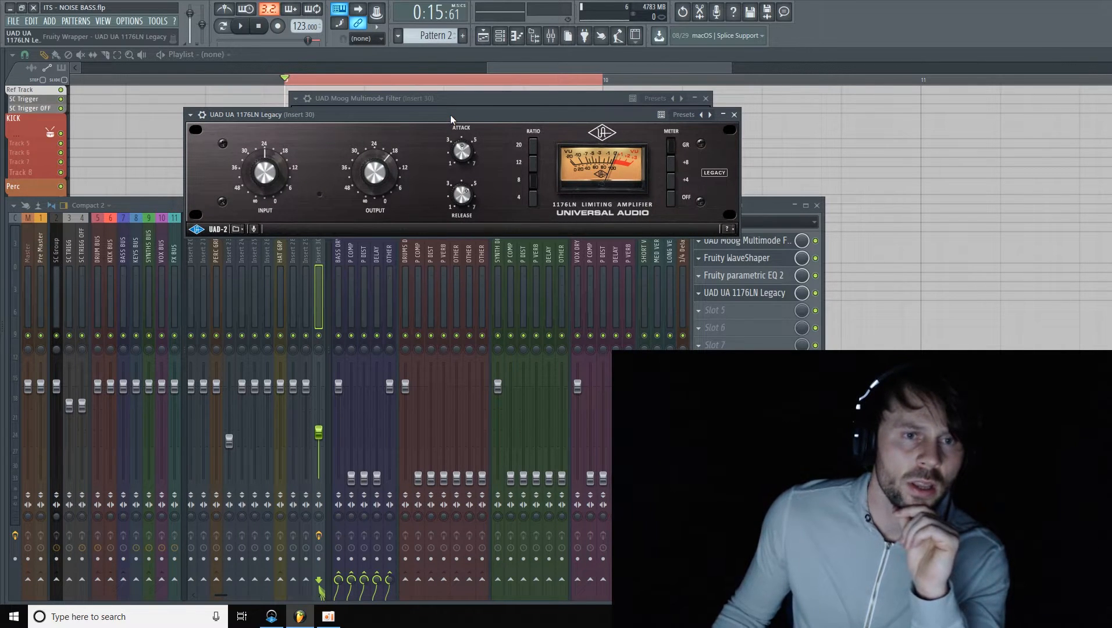
drag(451, 116, 459, 116)
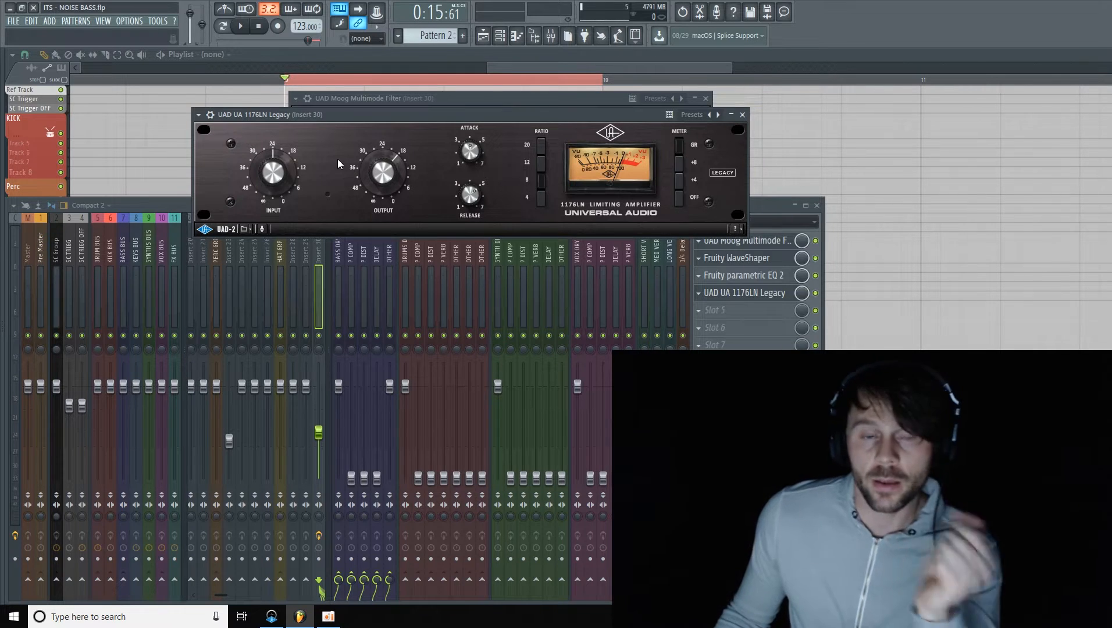
drag(433, 115, 428, 113)
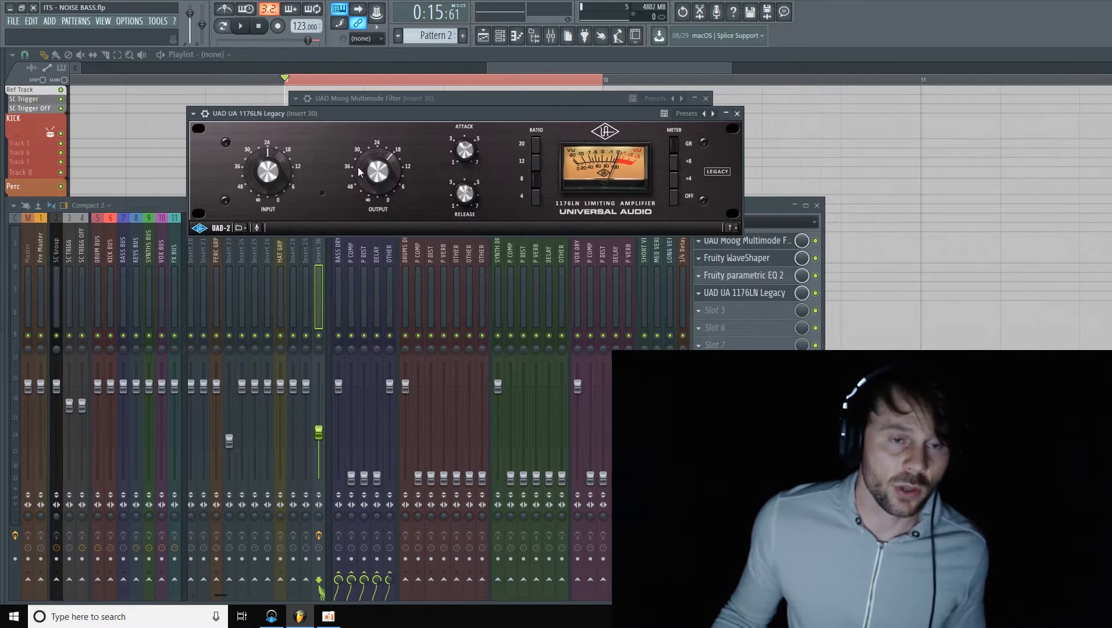
drag(322, 116, 354, 120)
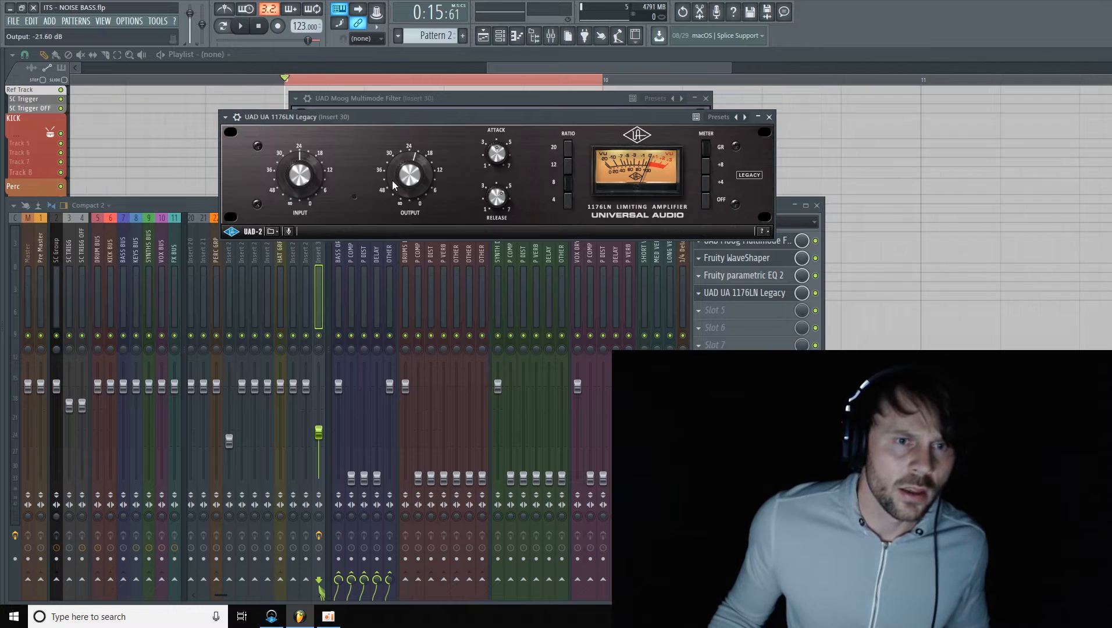
Lower the 1176's input to about -25.92 dB with the loop playing and compare the sound with the compressor bypassed and enabled
key(space)
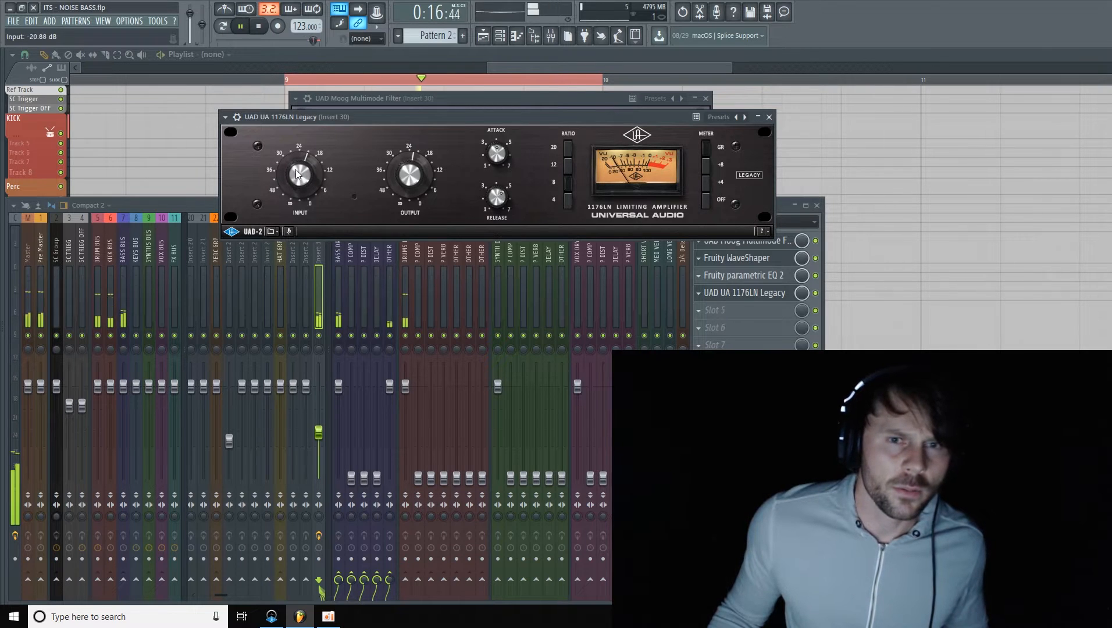
mouse_move(308, 183)
mouse_down()
mouse_move(291, 194)
mouse_move(295, 182)
mouse_up()
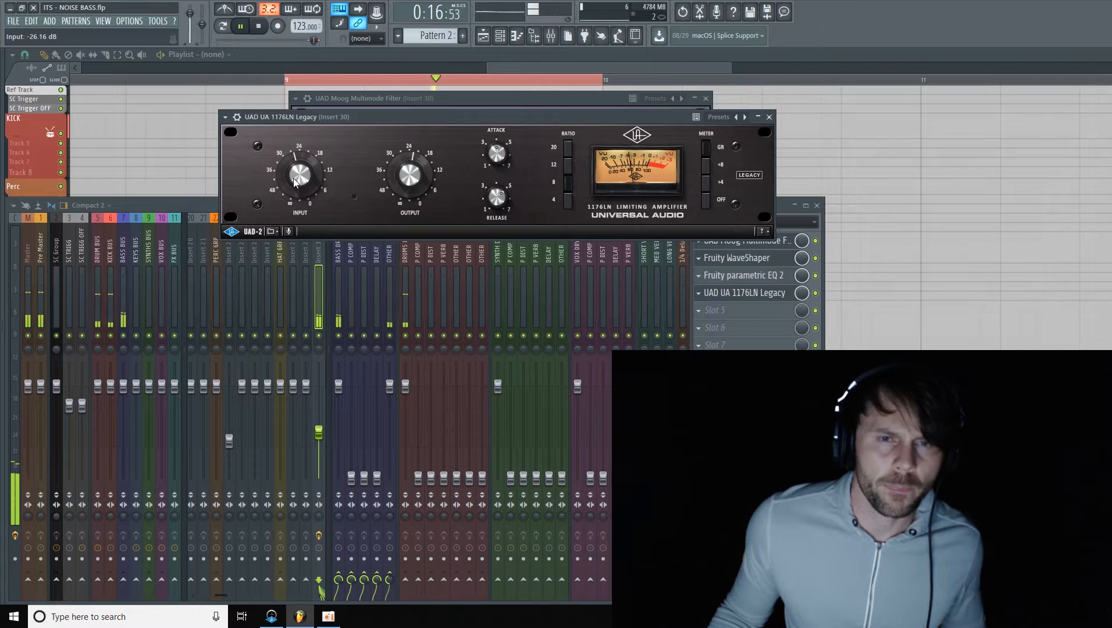
drag(294, 183, 295, 183)
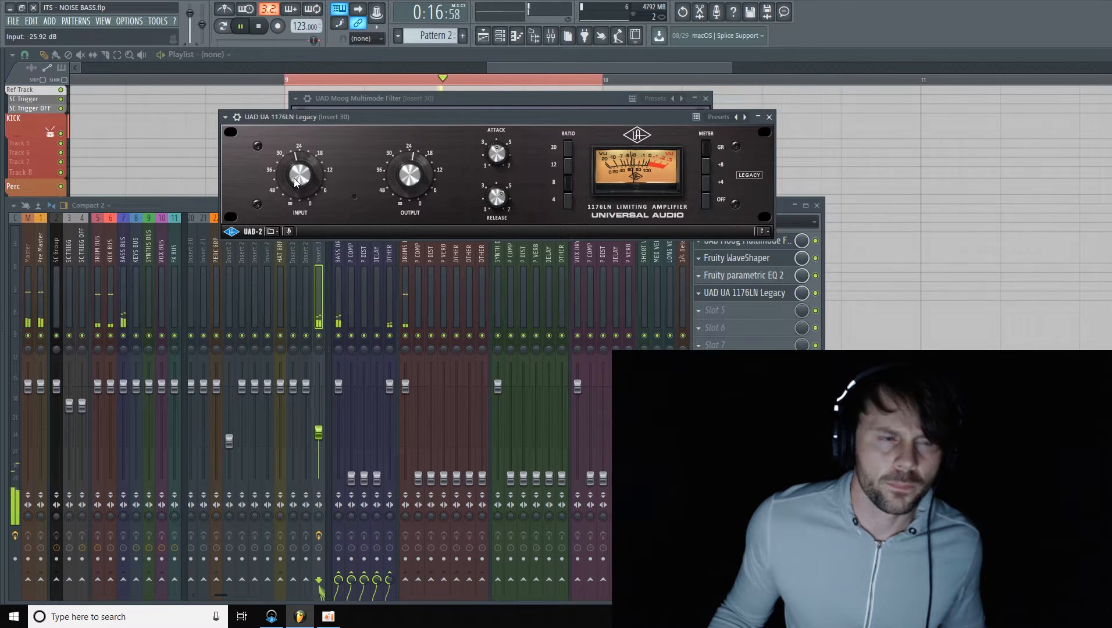
click(816, 293)
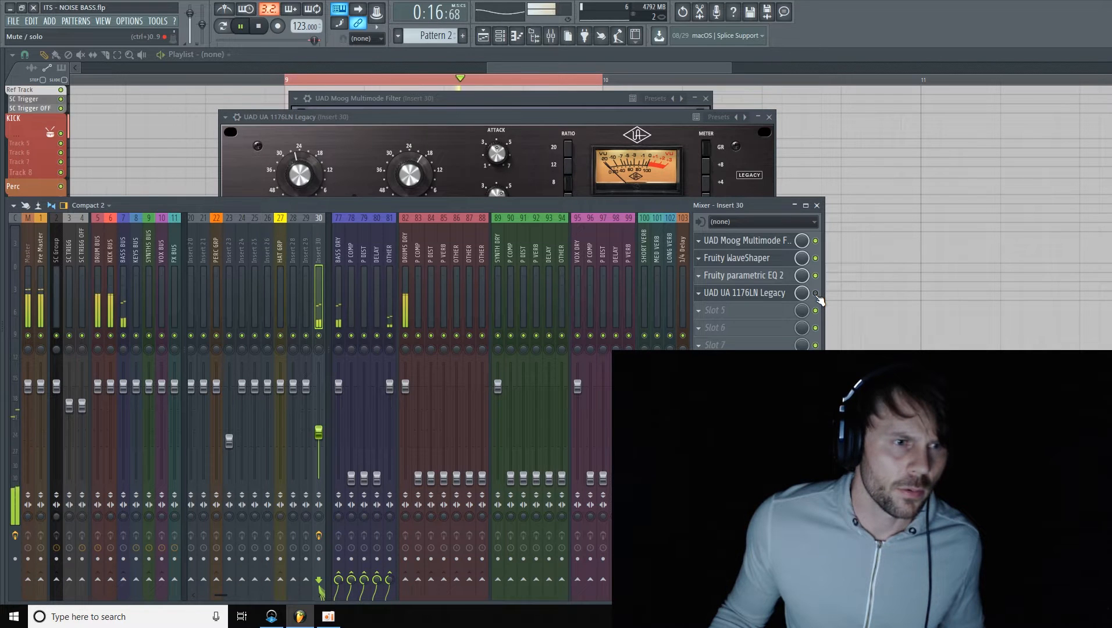
click(816, 294)
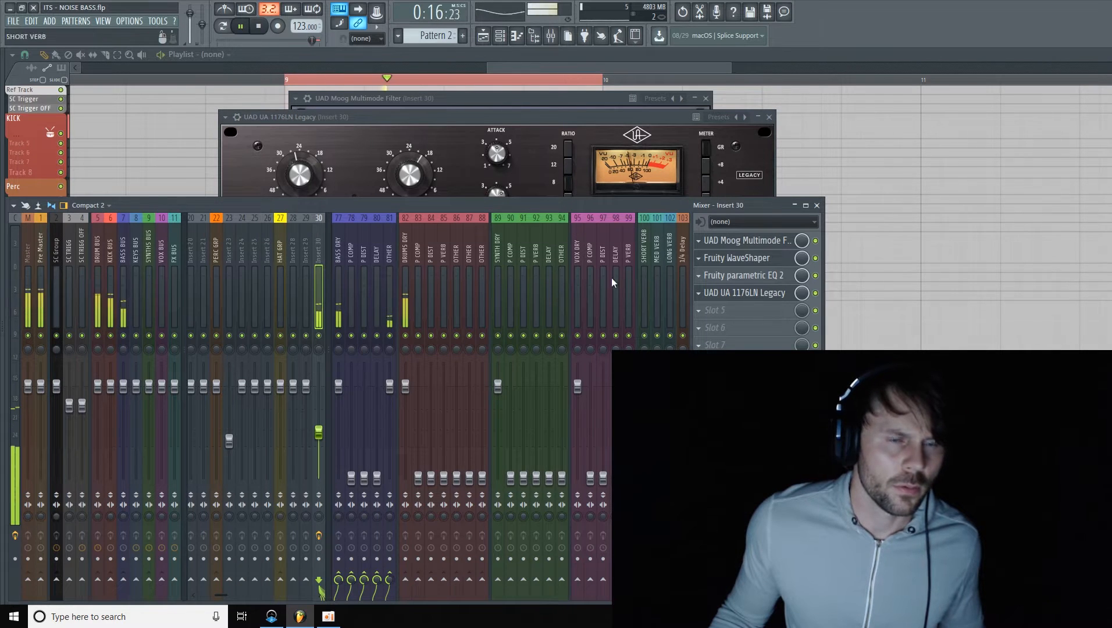
Set the 1176 compressor's output to about -14.64 dB and compare Insert 30 with the compressor bypassed and enabled
click(410, 183)
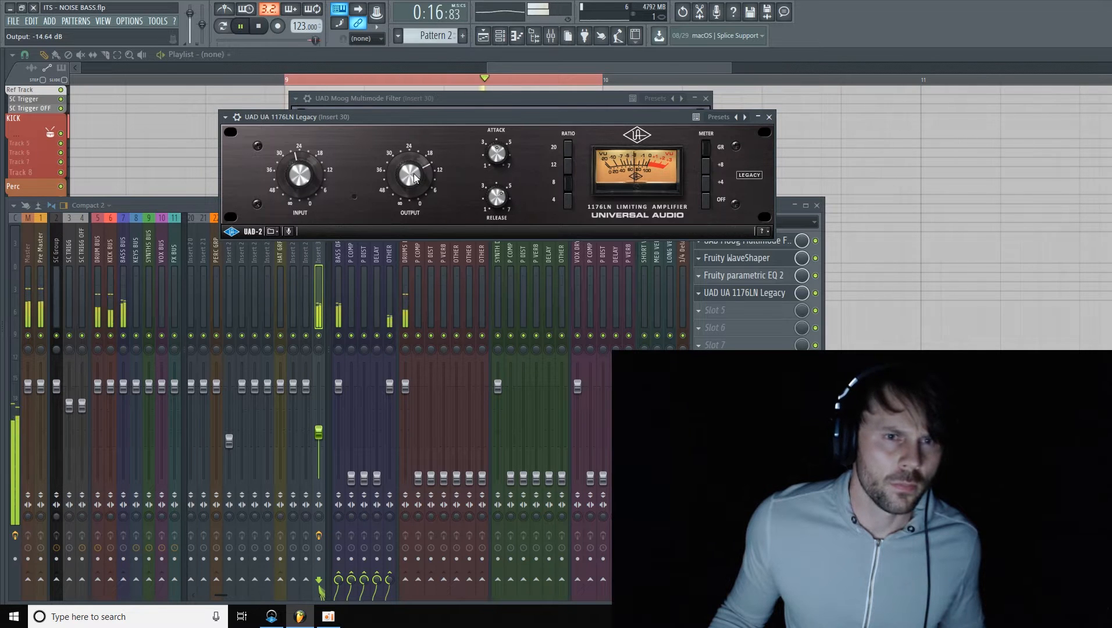
click(817, 295)
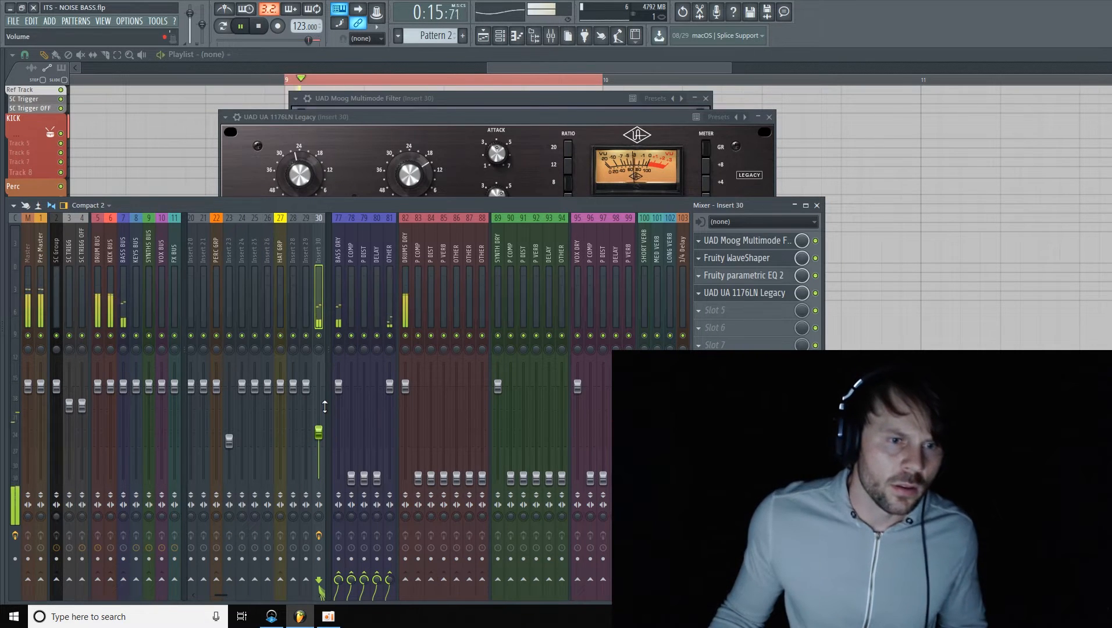
drag(220, 594, 226, 595)
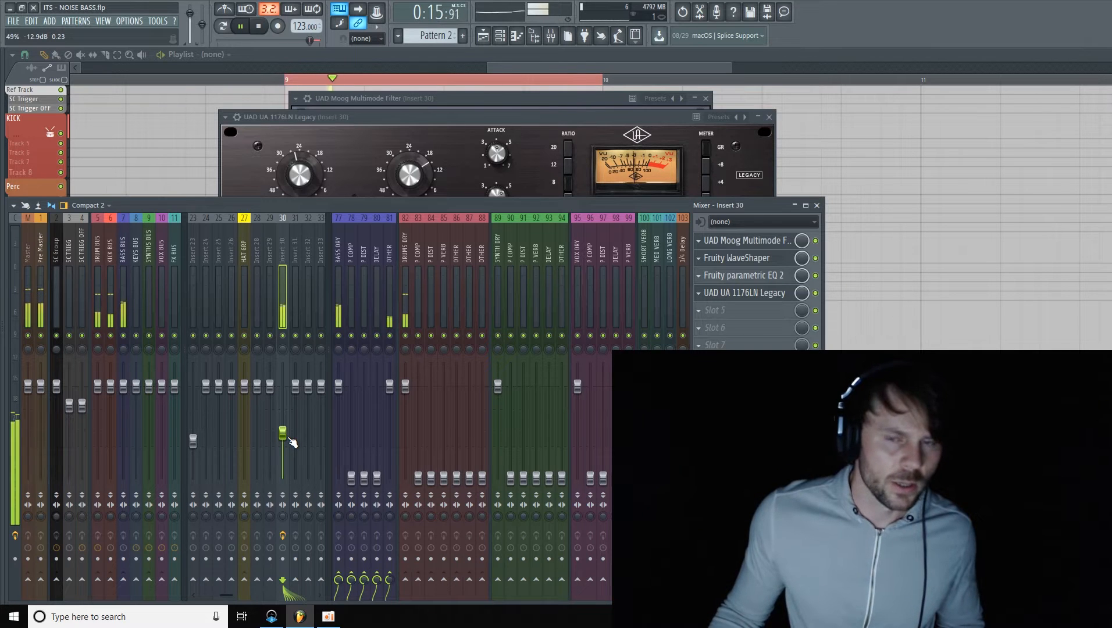
key(space)
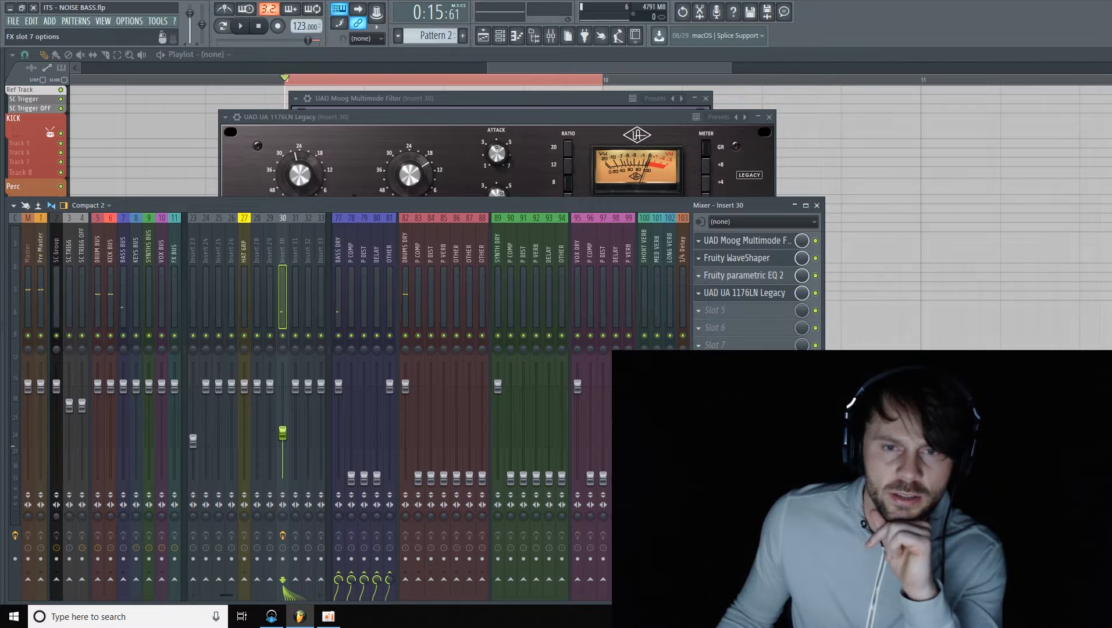
Load ShaperBox into slot 10 of Insert 30 and set up its Volume shaper with a ducking curve
click(733, 397)
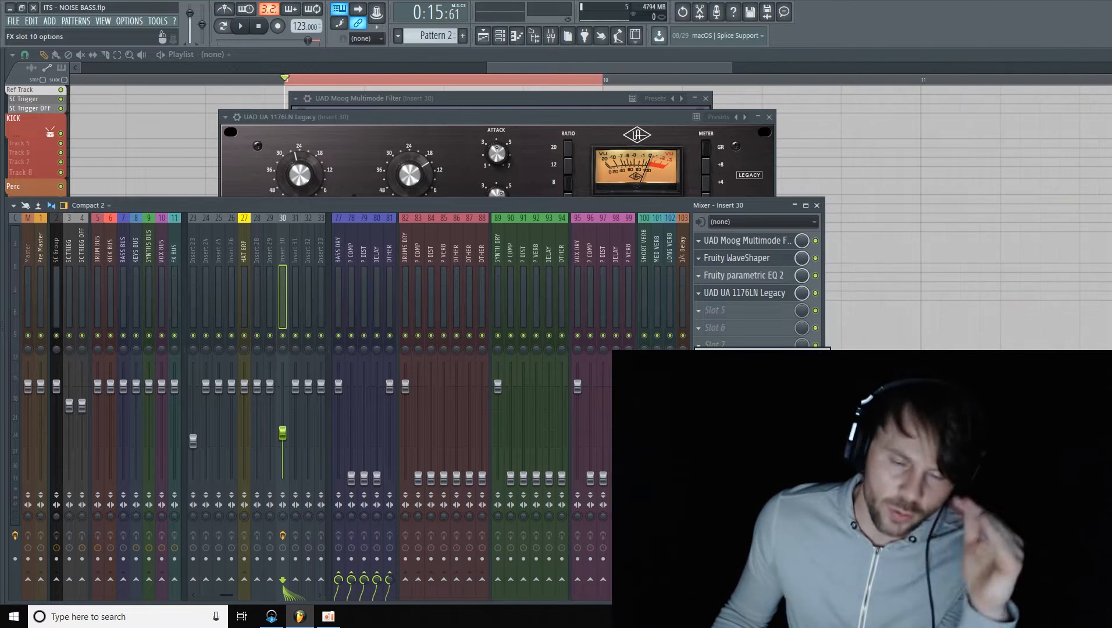
mouse_move(750, 407)
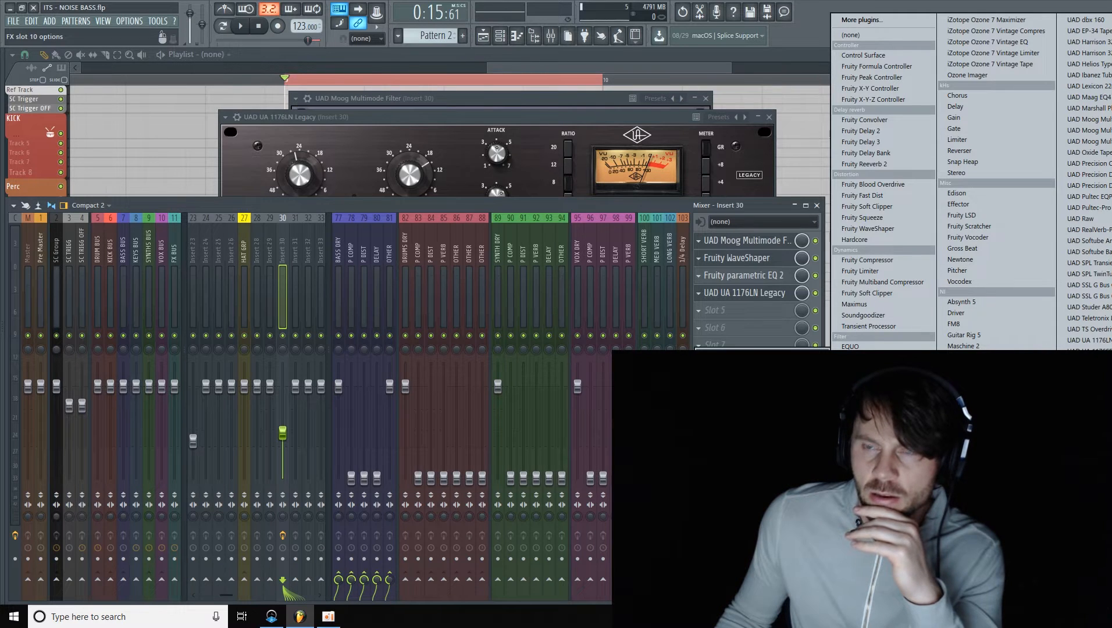
click(963, 460)
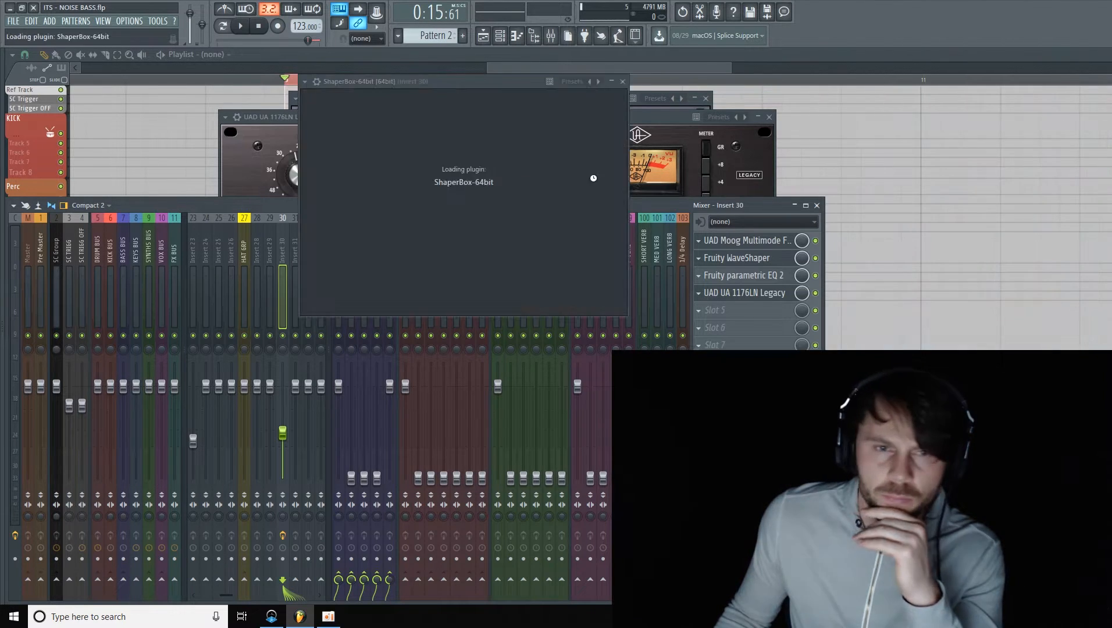
drag(572, 85, 536, 147)
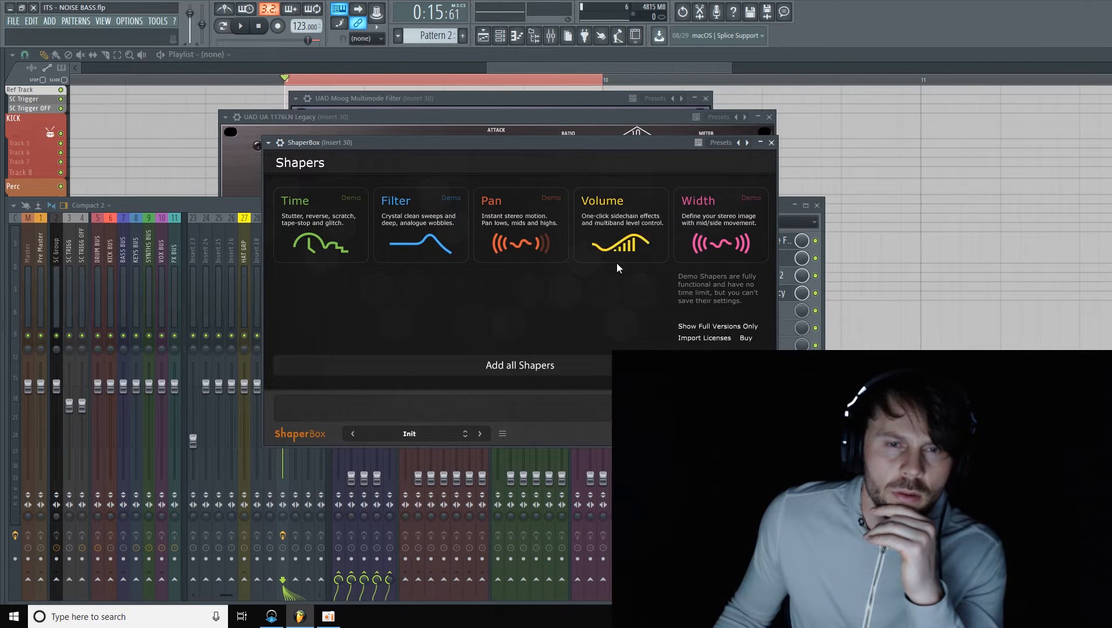
click(619, 250)
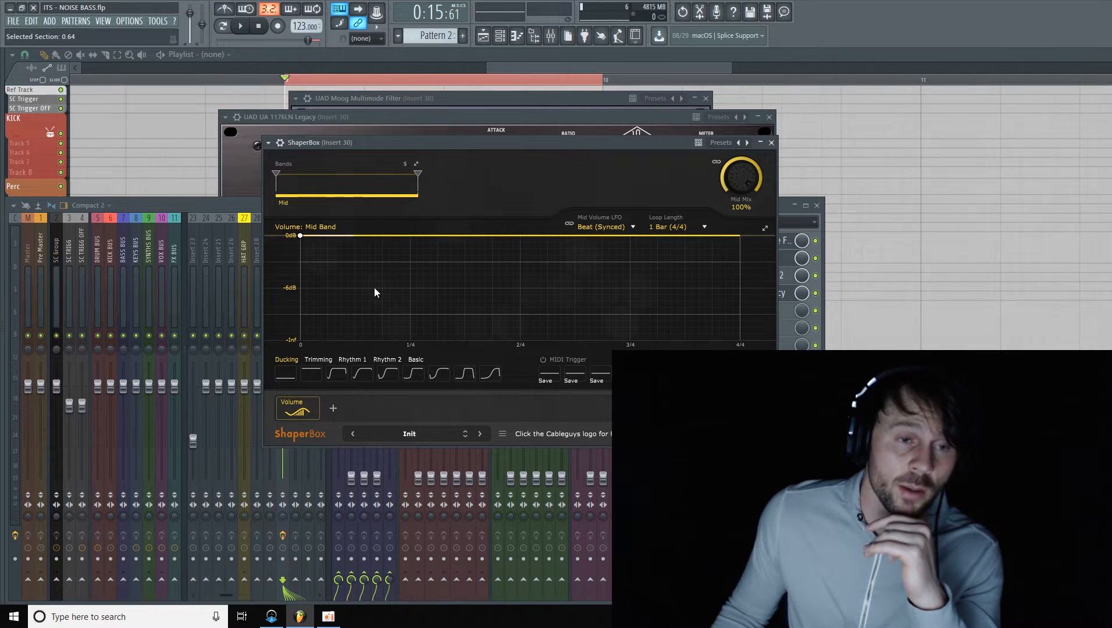
click(387, 374)
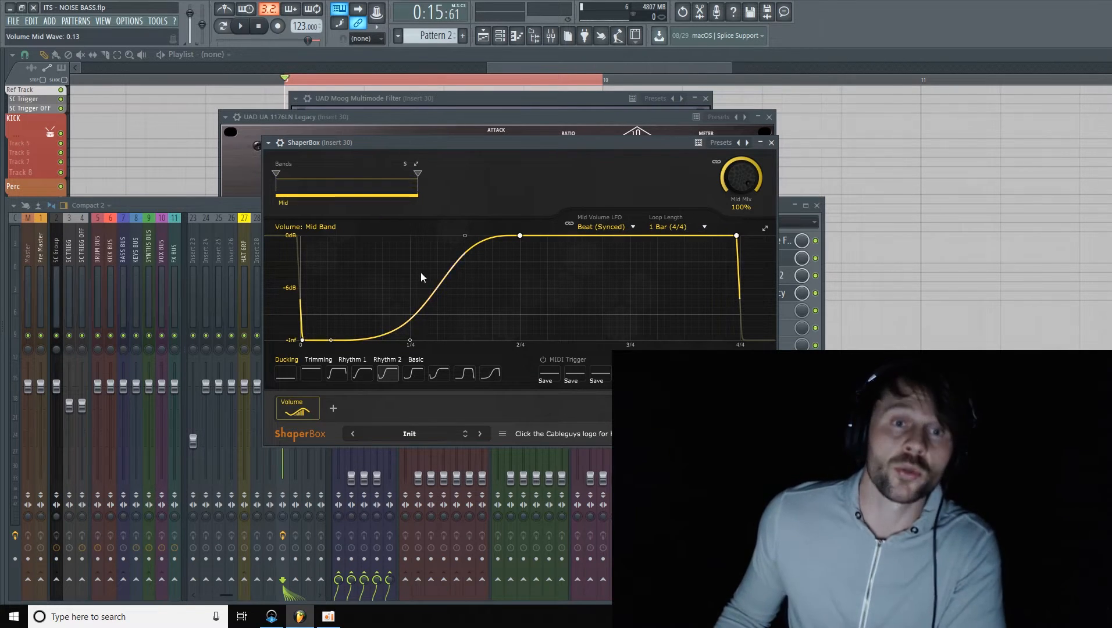
drag(466, 145, 449, 111)
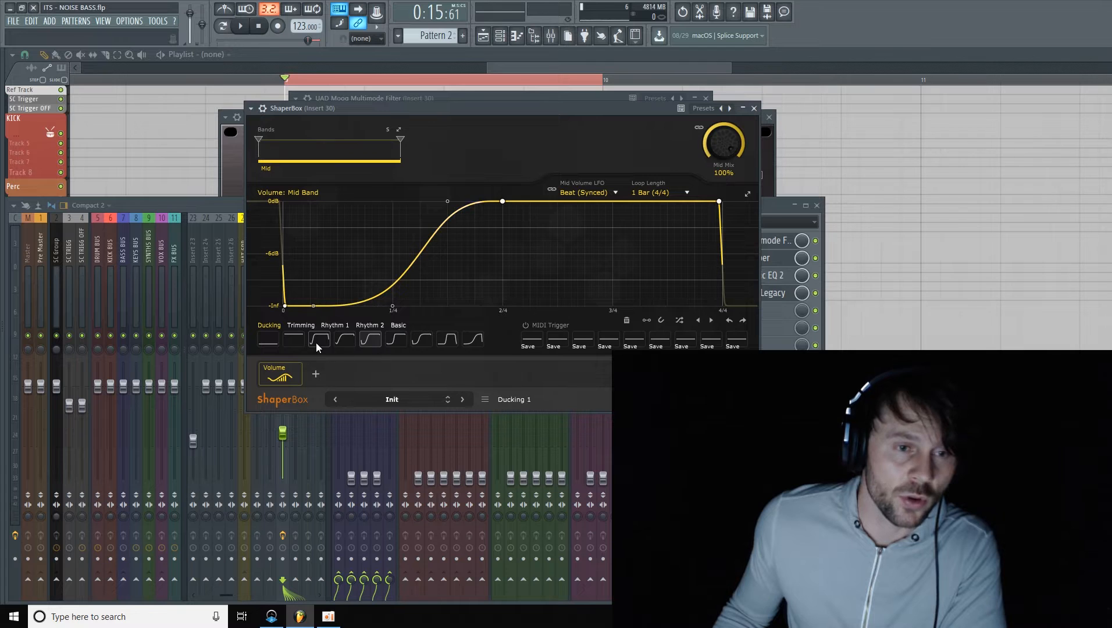
click(678, 192)
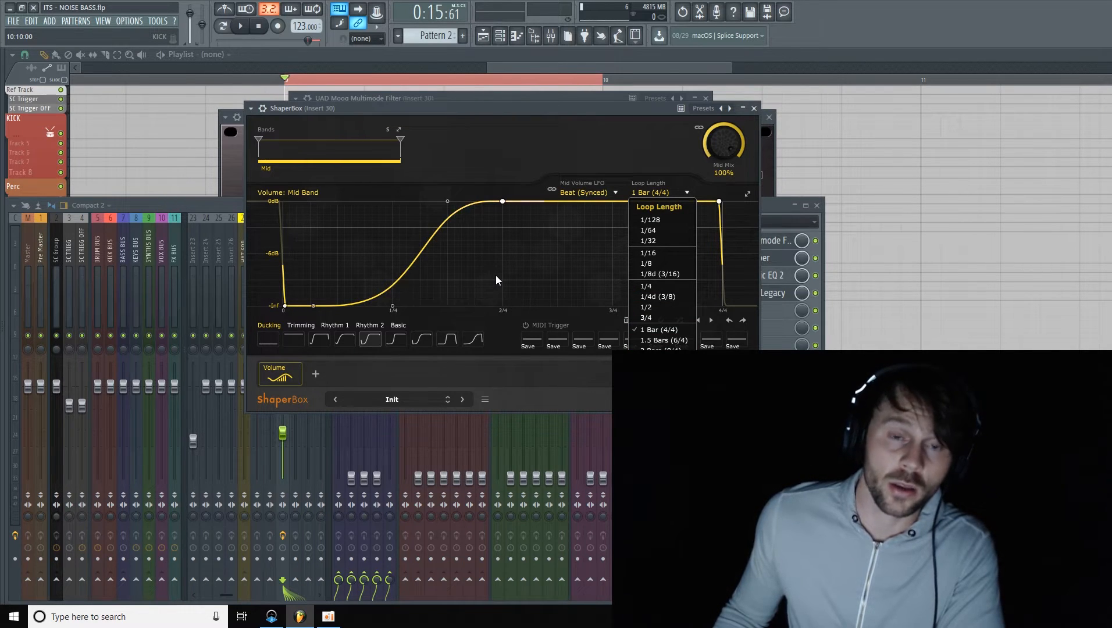
click(225, 207)
click(737, 312)
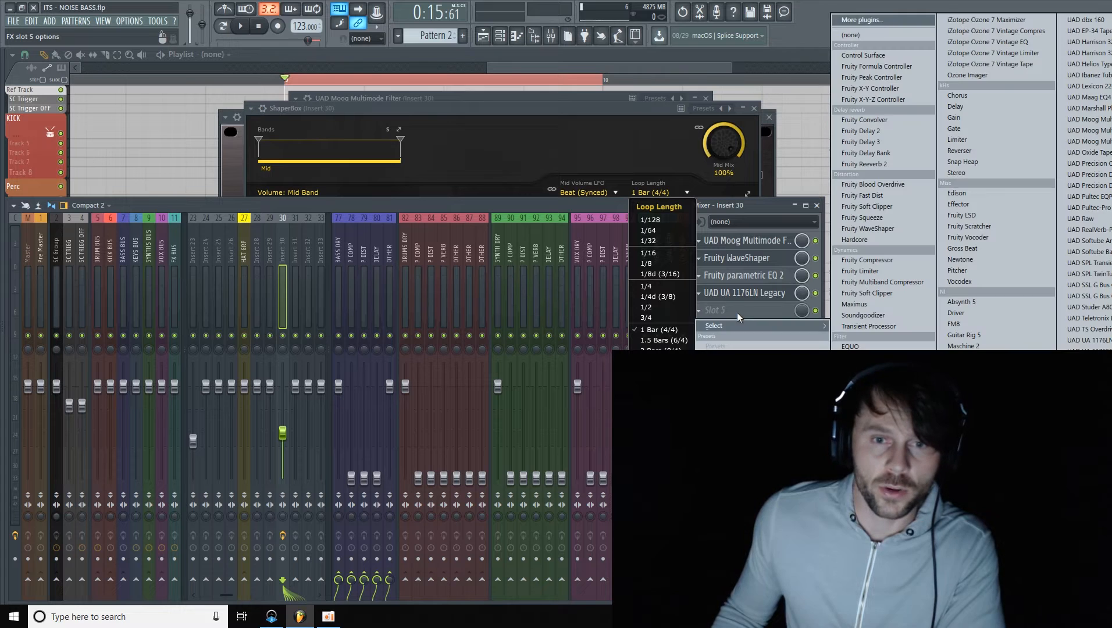
click(572, 192)
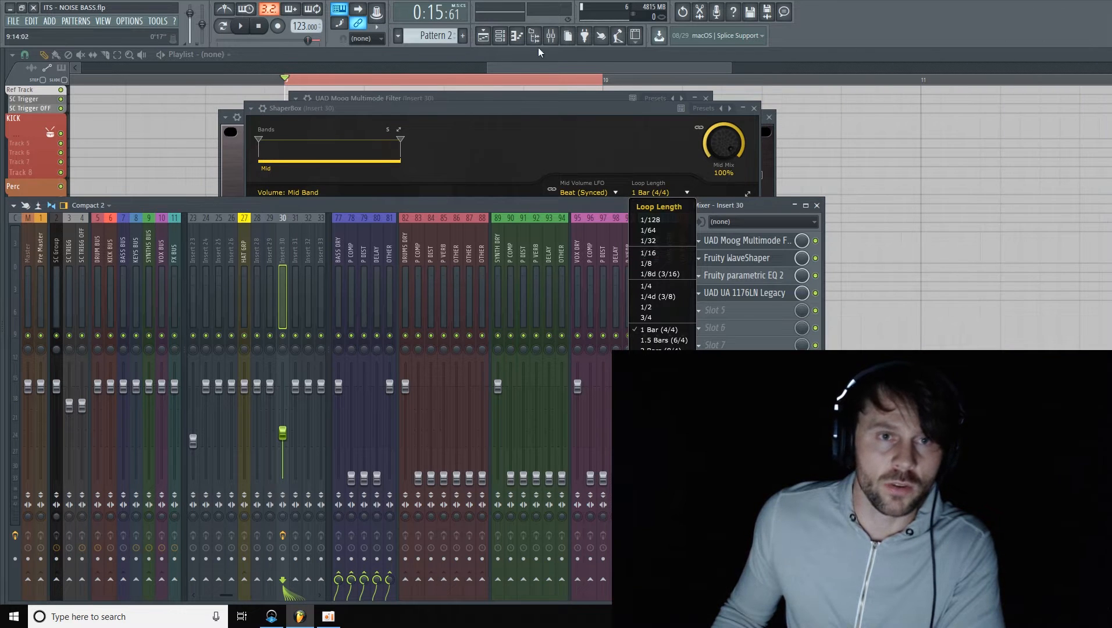
click(501, 36)
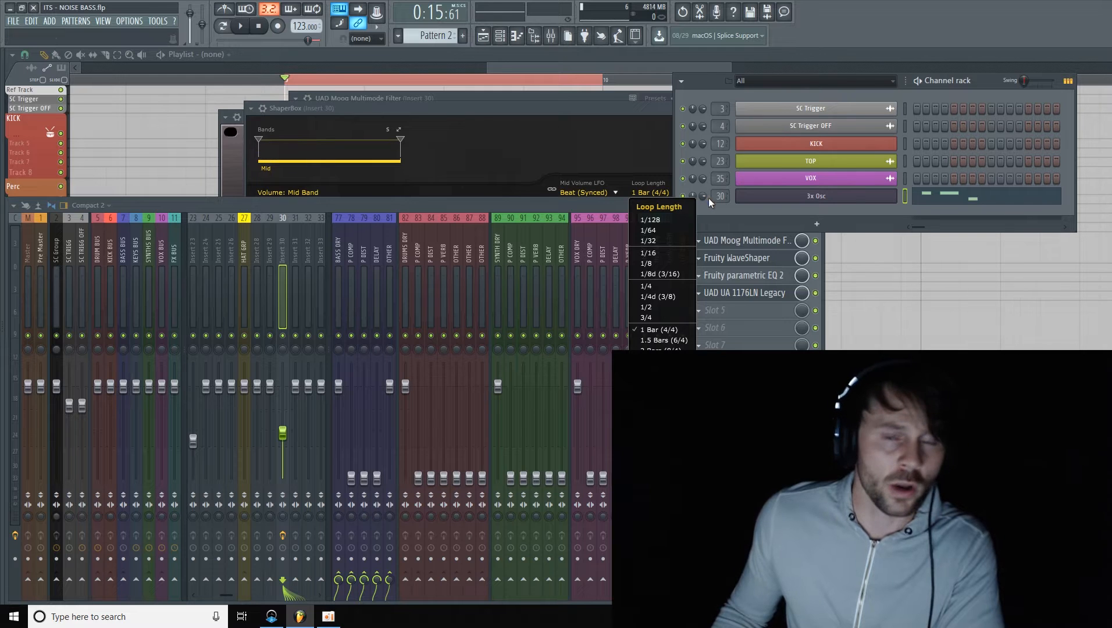
click(595, 207)
click(603, 111)
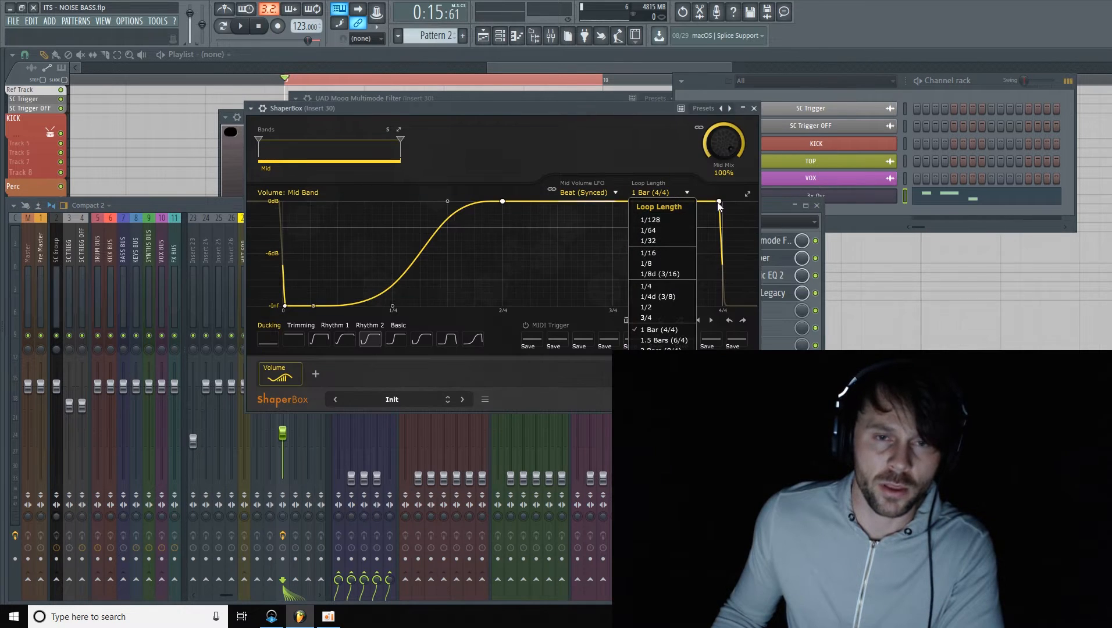
click(645, 123)
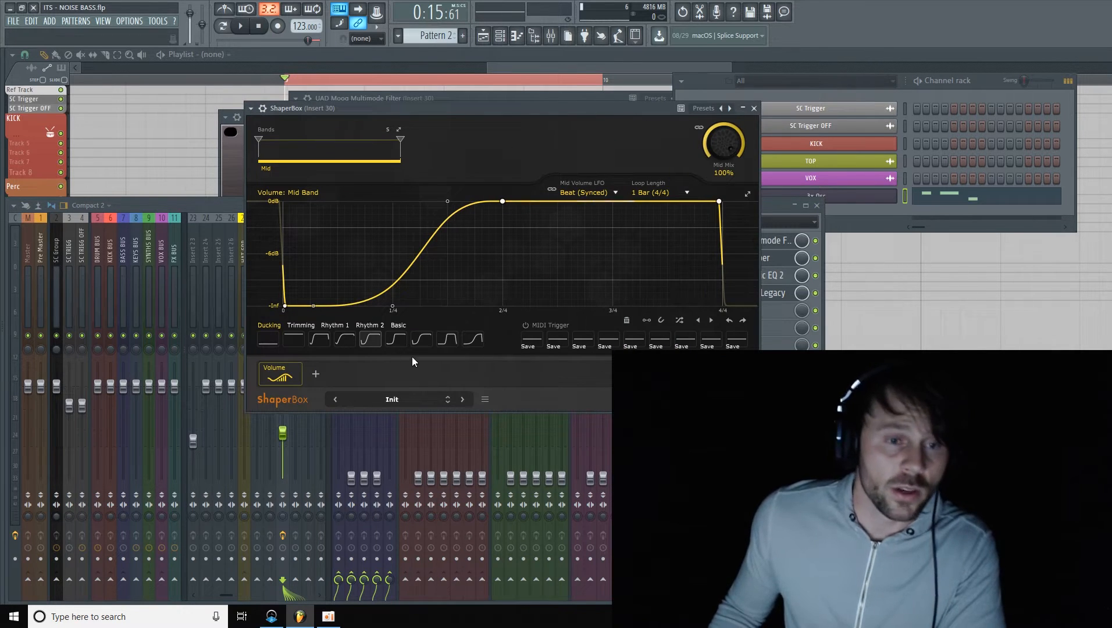
Set the Volume shaper to a 1/4 loop length with a short-dip ducking curve and lower its Mid Mix to about 60%
click(666, 192)
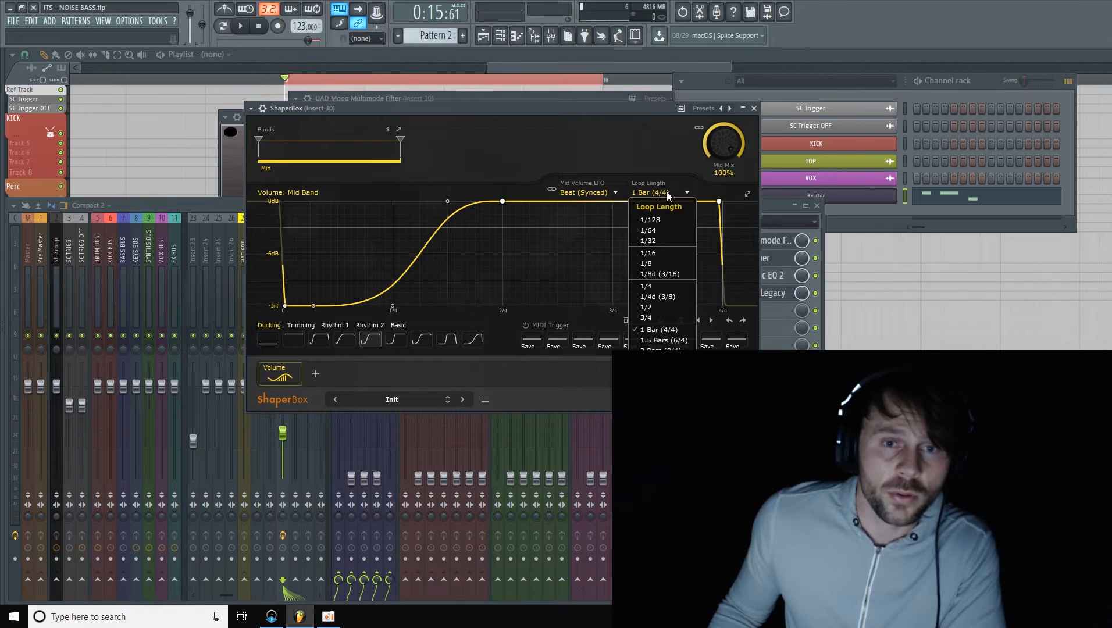
click(646, 286)
click(319, 339)
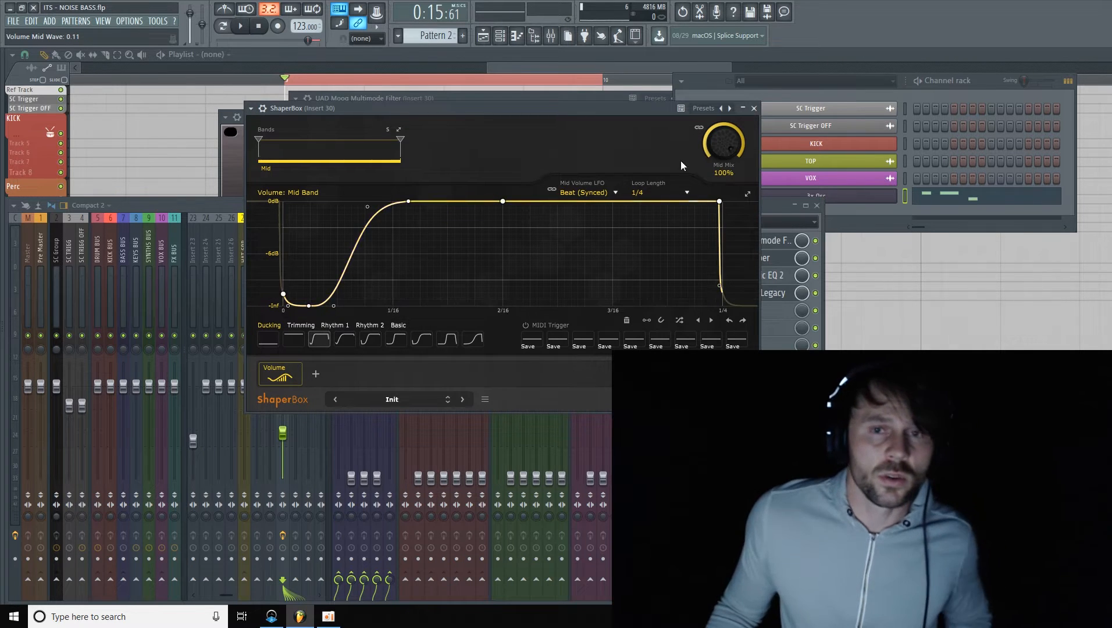
drag(723, 132, 720, 139)
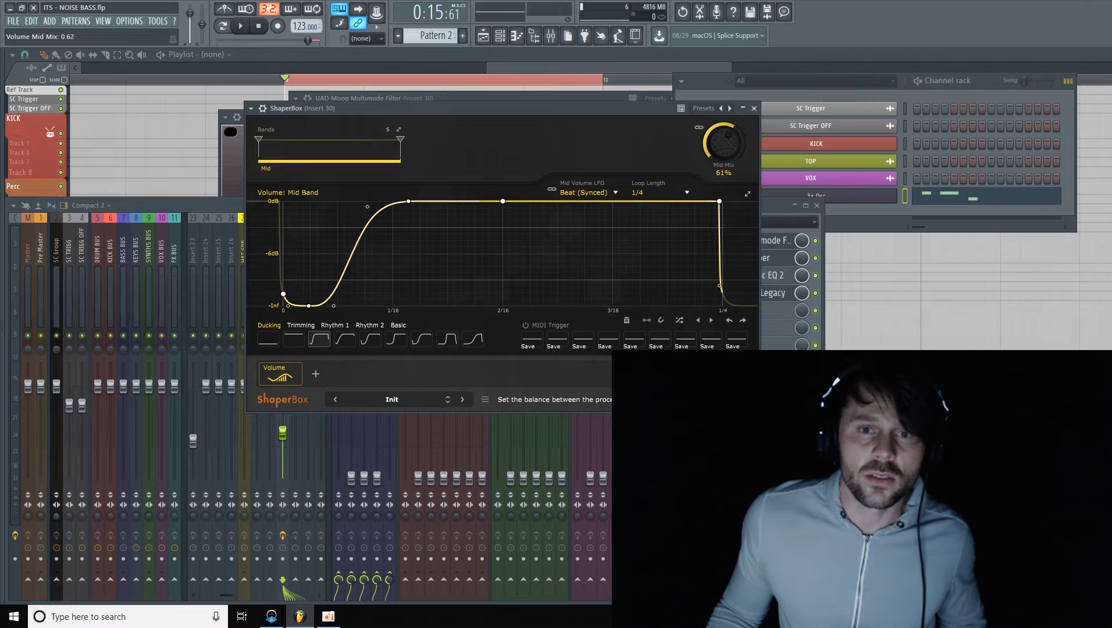
Audition the ducking curves with the loop playing, keeping the plateau-shaped one that fades to silence at the loop's end, with Mid Mix at 59%
key(space)
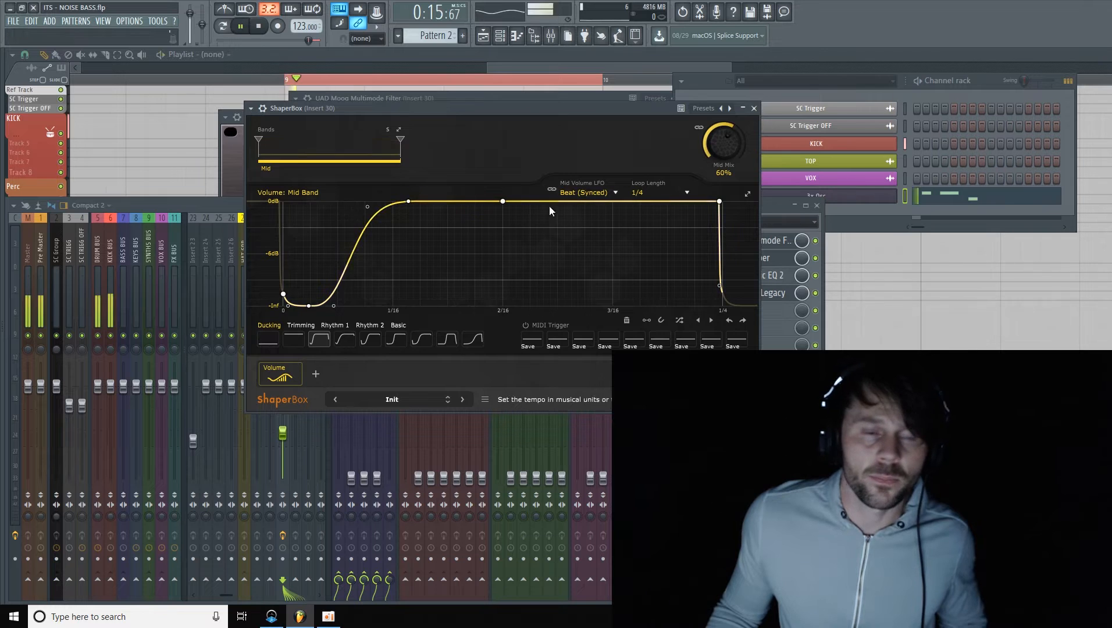
click(340, 344)
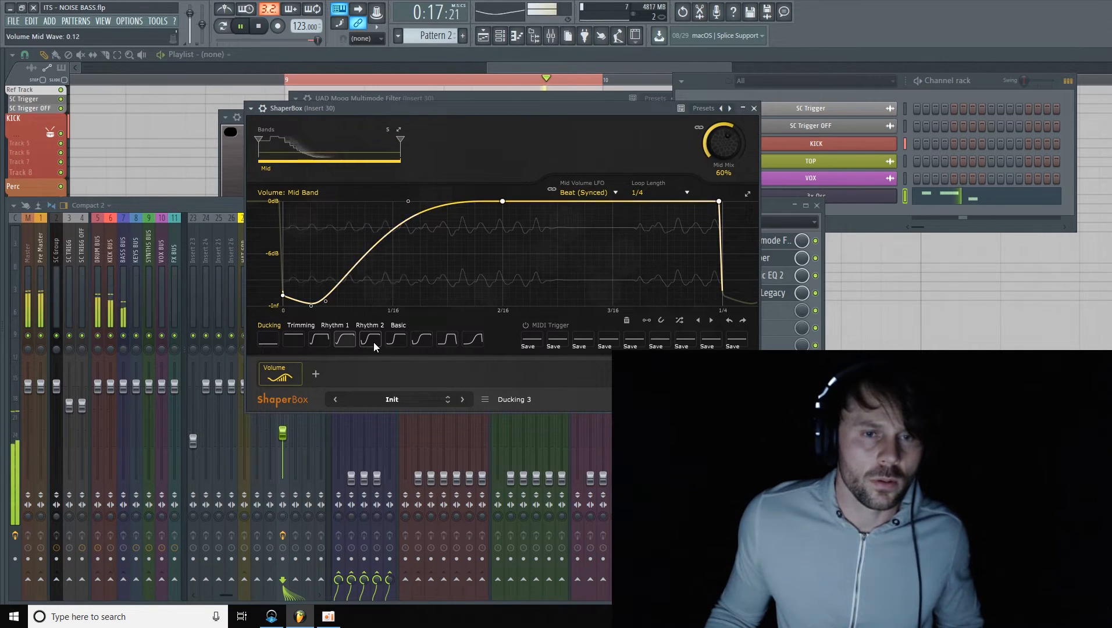
click(373, 343)
click(400, 342)
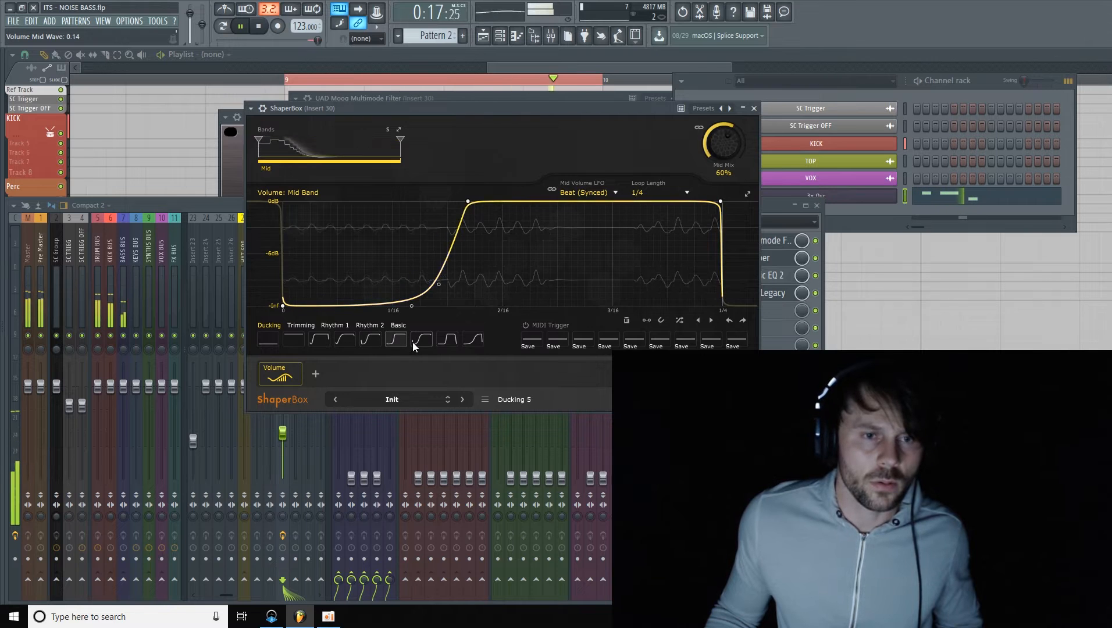
click(422, 339)
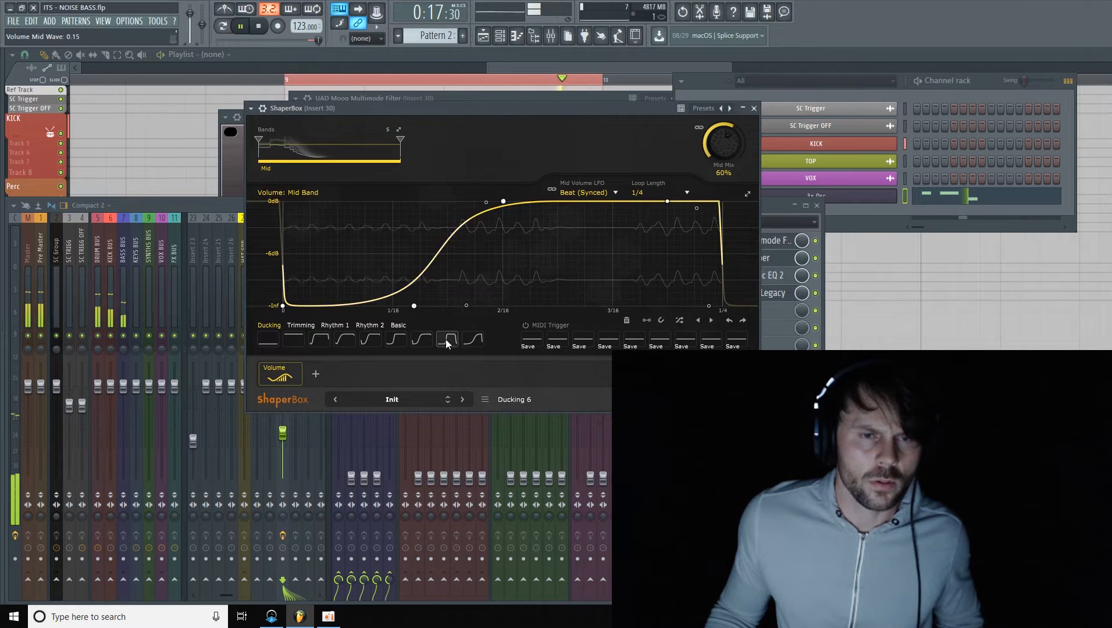
click(447, 339)
mouse_move(723, 142)
mouse_down()
mouse_move(723, 158)
mouse_move(723, 143)
mouse_up()
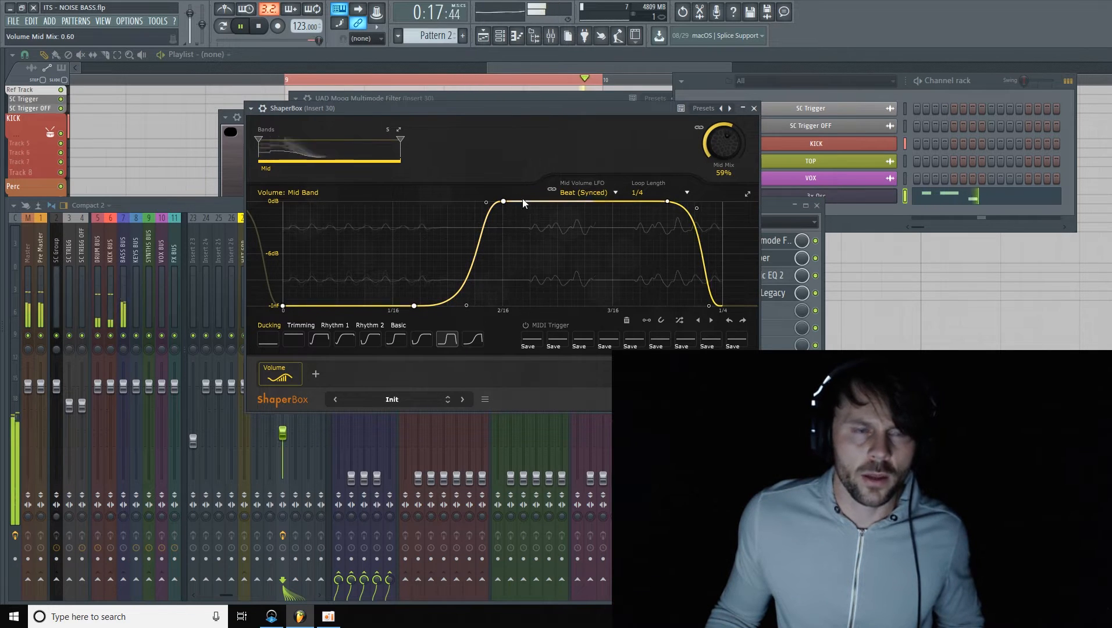
Turn off Insert 30's send to the OTHER track 81 and set Insert 30's fader to about -12.1 dB
click(199, 208)
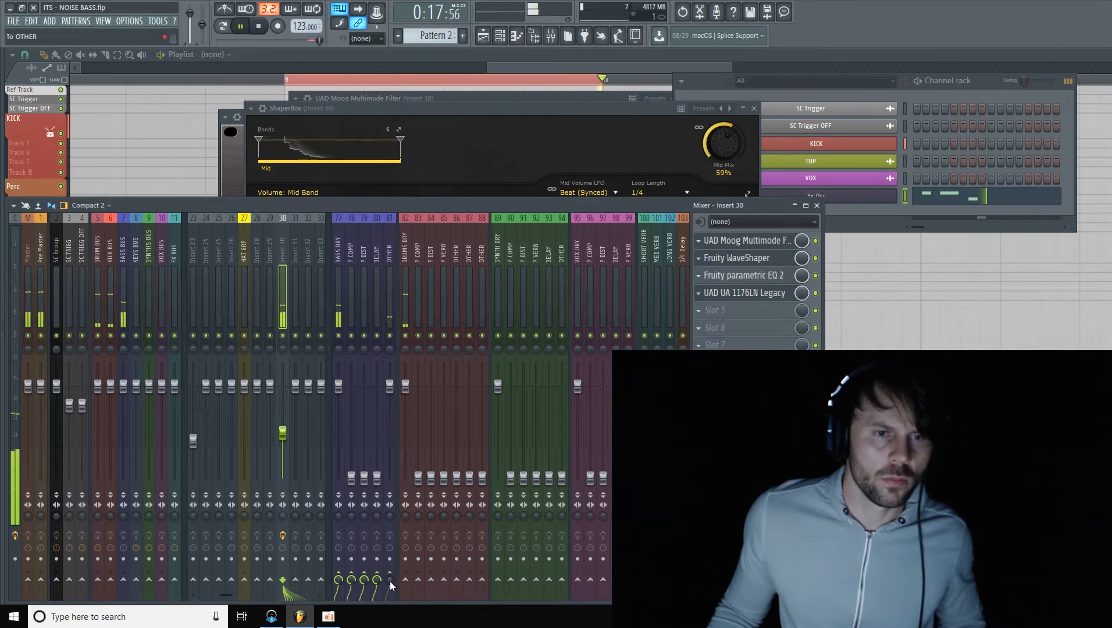
drag(283, 434, 283, 430)
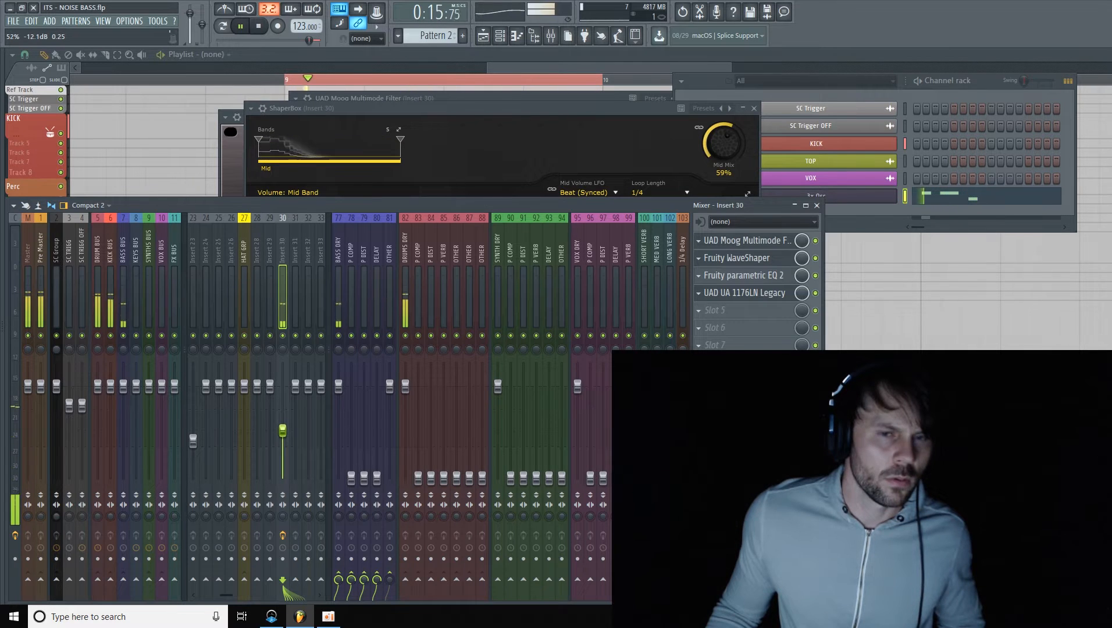
click(390, 247)
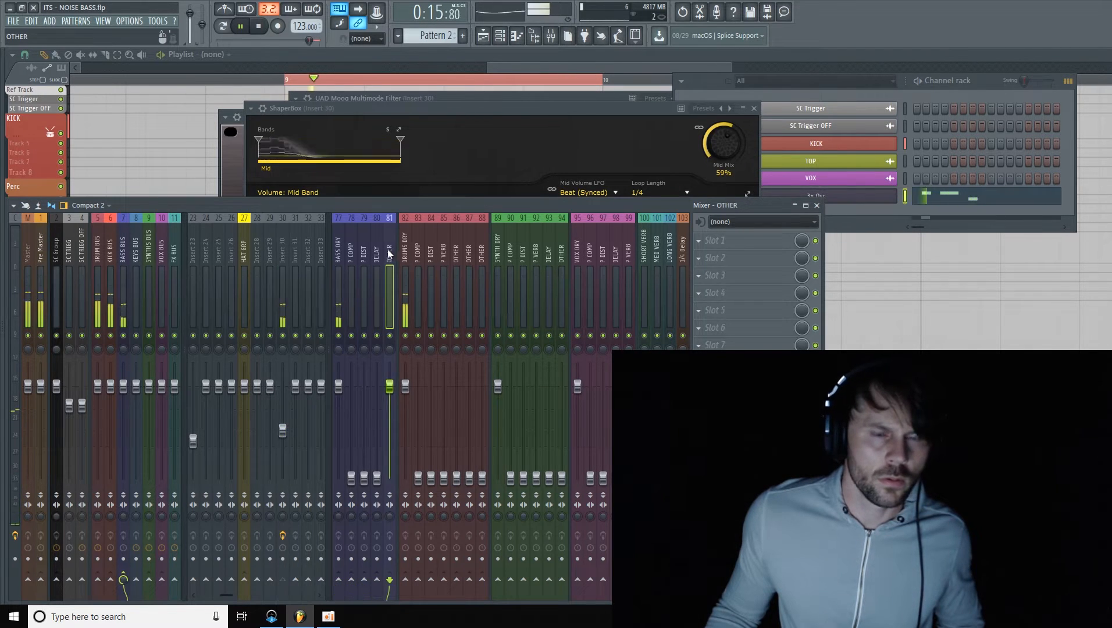
click(283, 250)
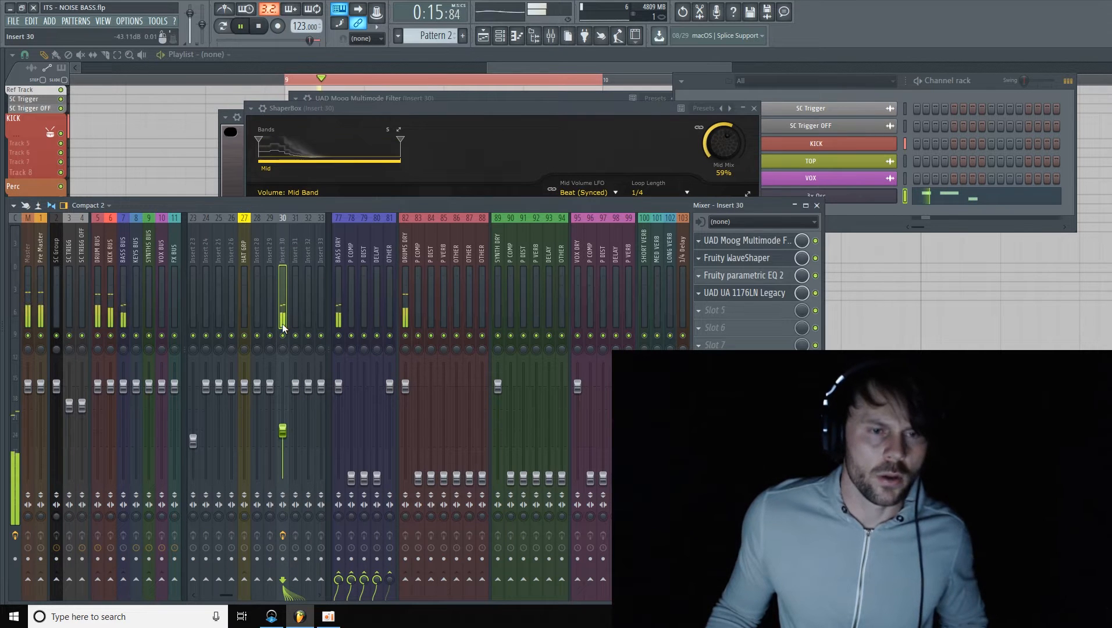
key(space)
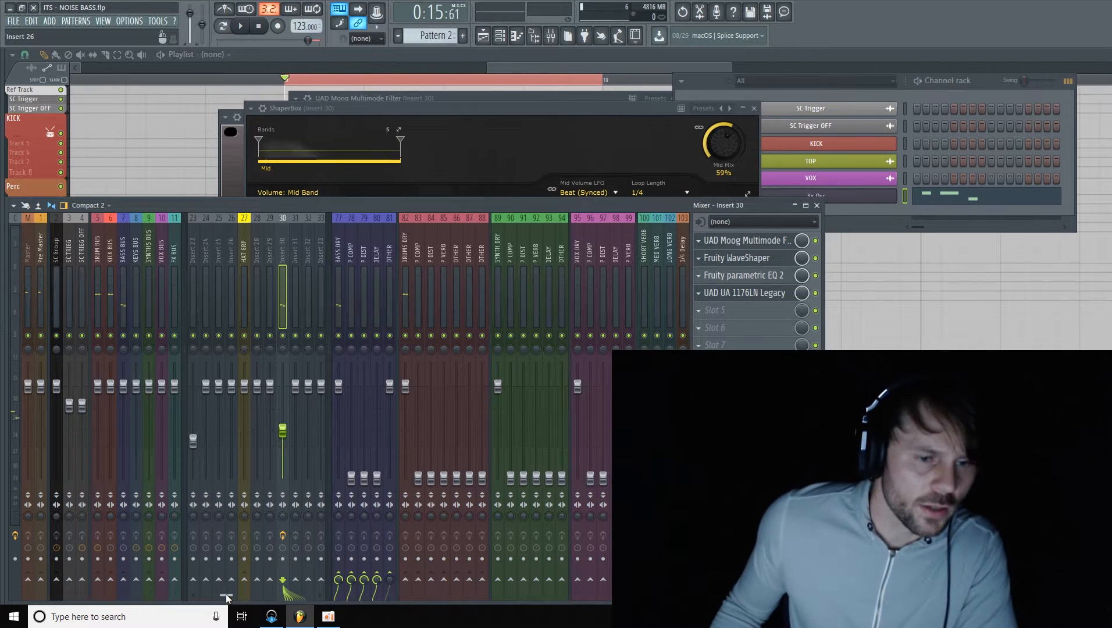
Load Dimension Expander into slot 1 of the OTHER track 81 and move its window over the mixer
drag(227, 598, 231, 598)
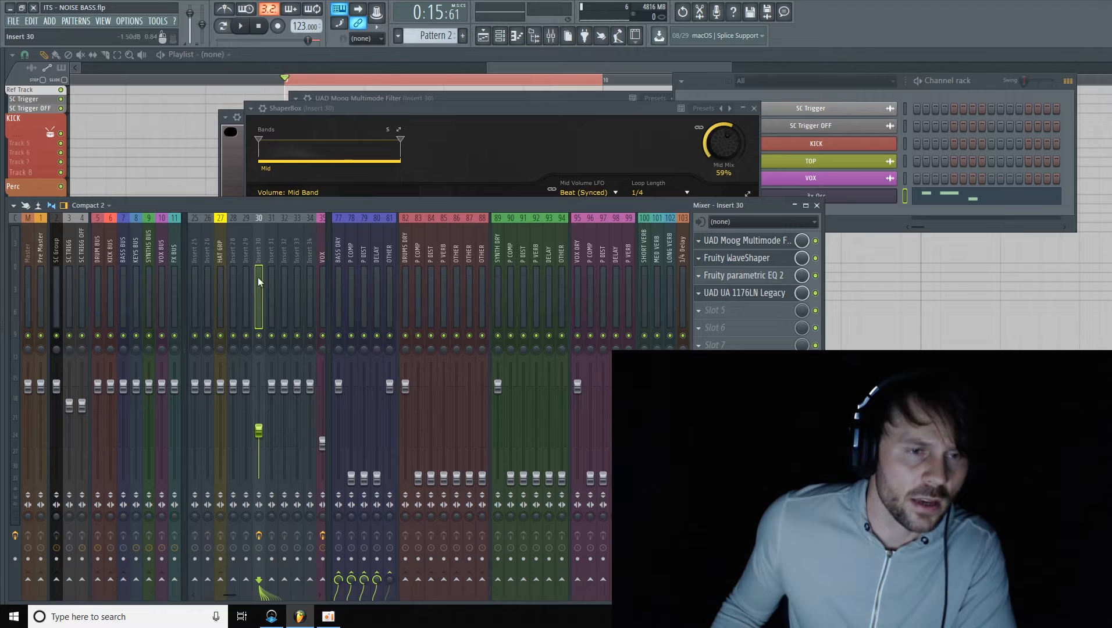
click(391, 249)
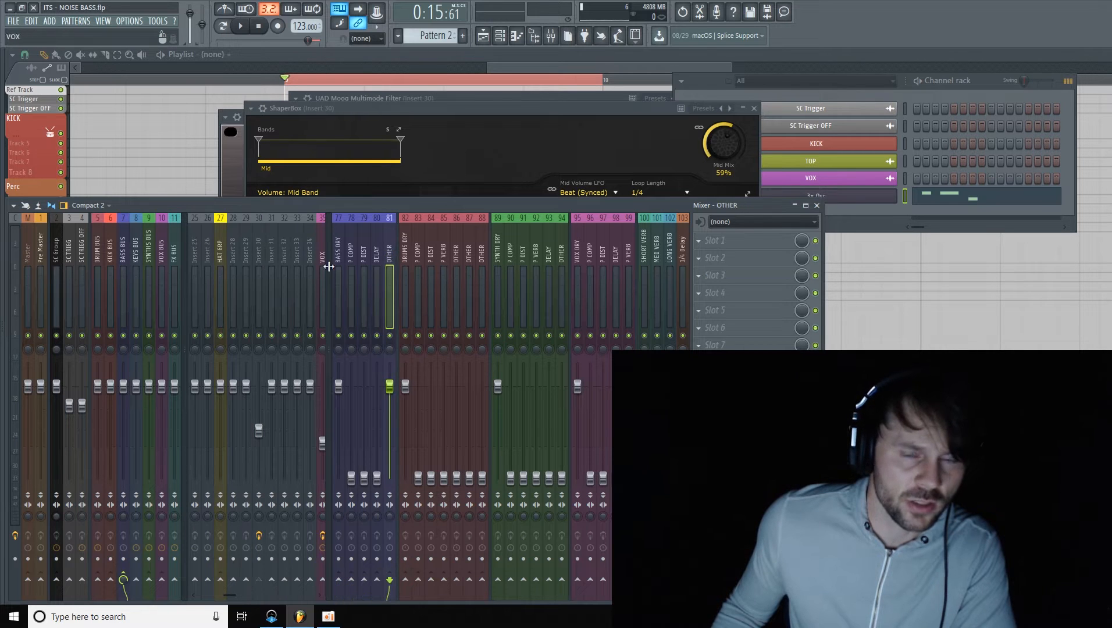
click(721, 240)
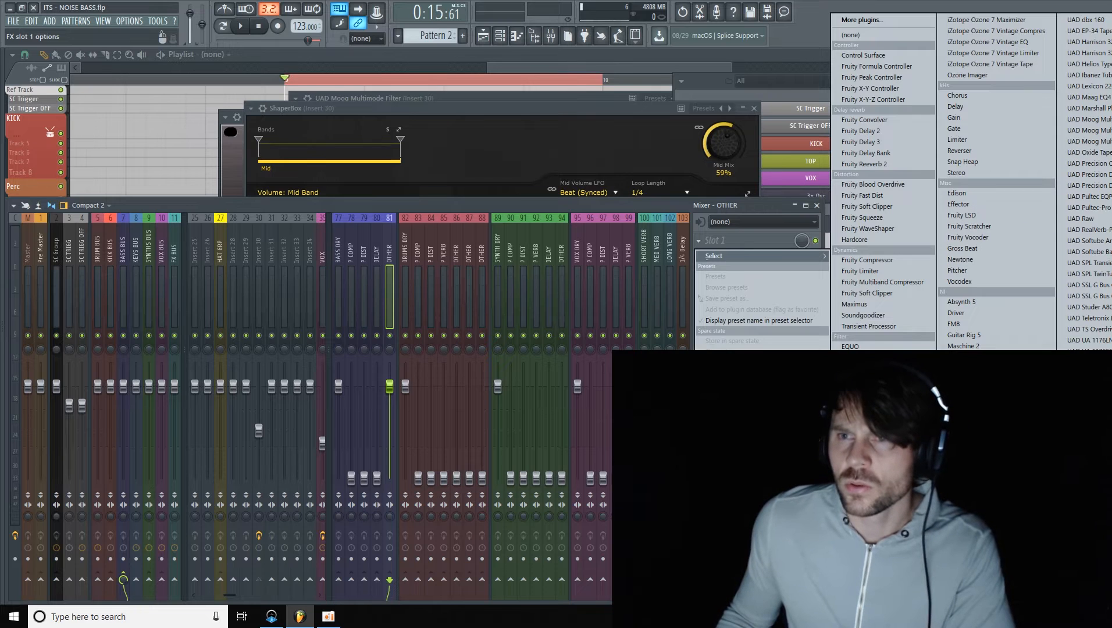
click(1084, 442)
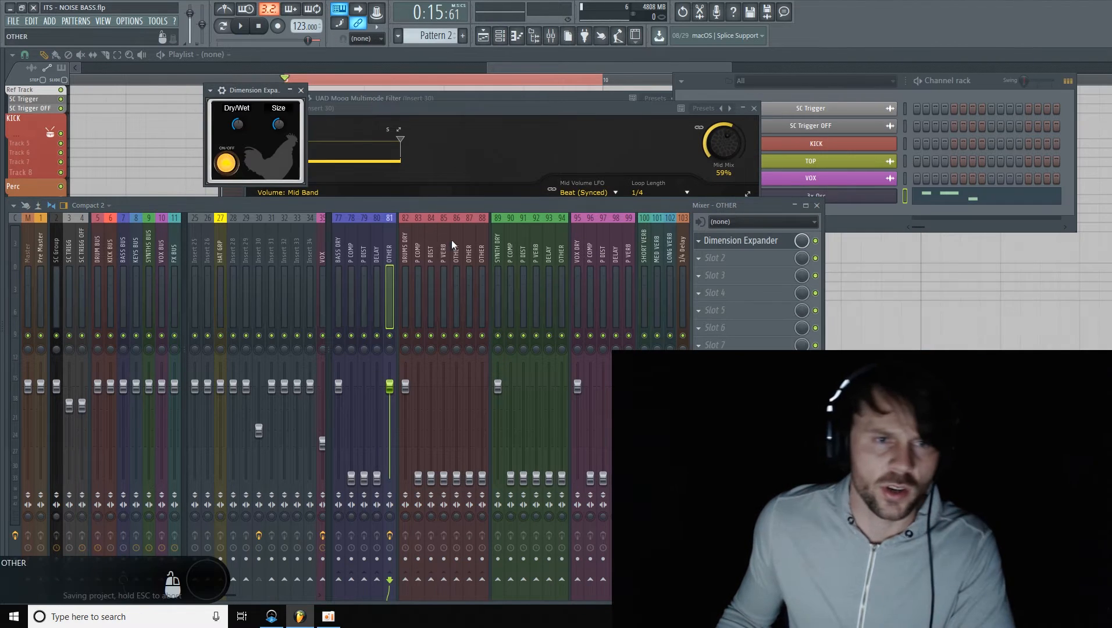
drag(262, 90, 498, 317)
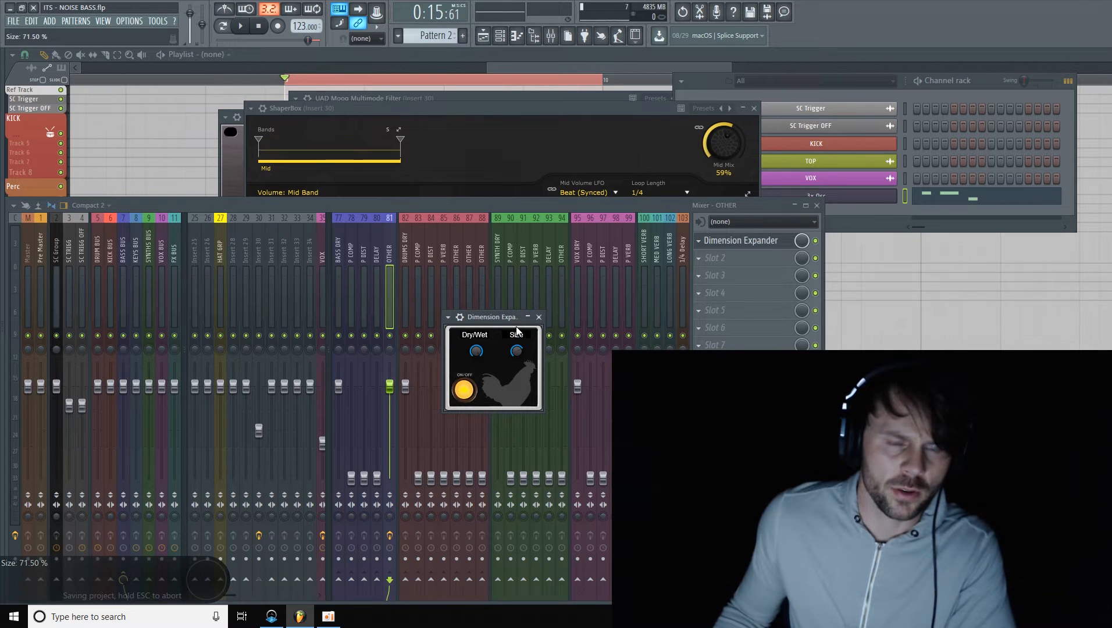
Move Dimension Expander to slot 2 of the OTHER track 81 and load Fruity Parametric EQ 2 into slot 1
click(786, 244)
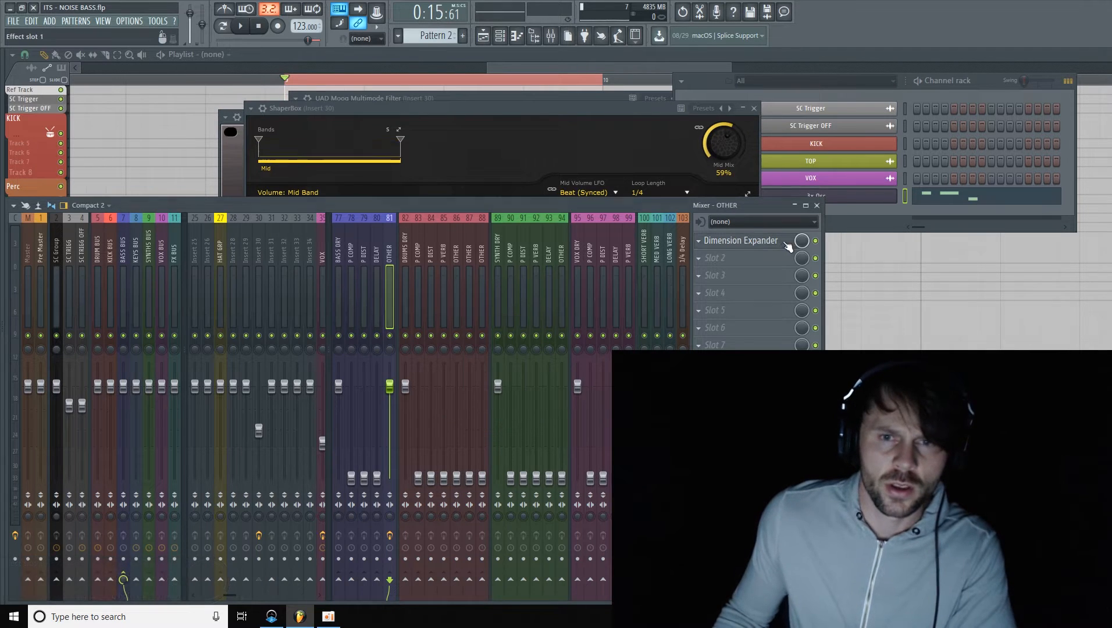
drag(785, 240, 785, 258)
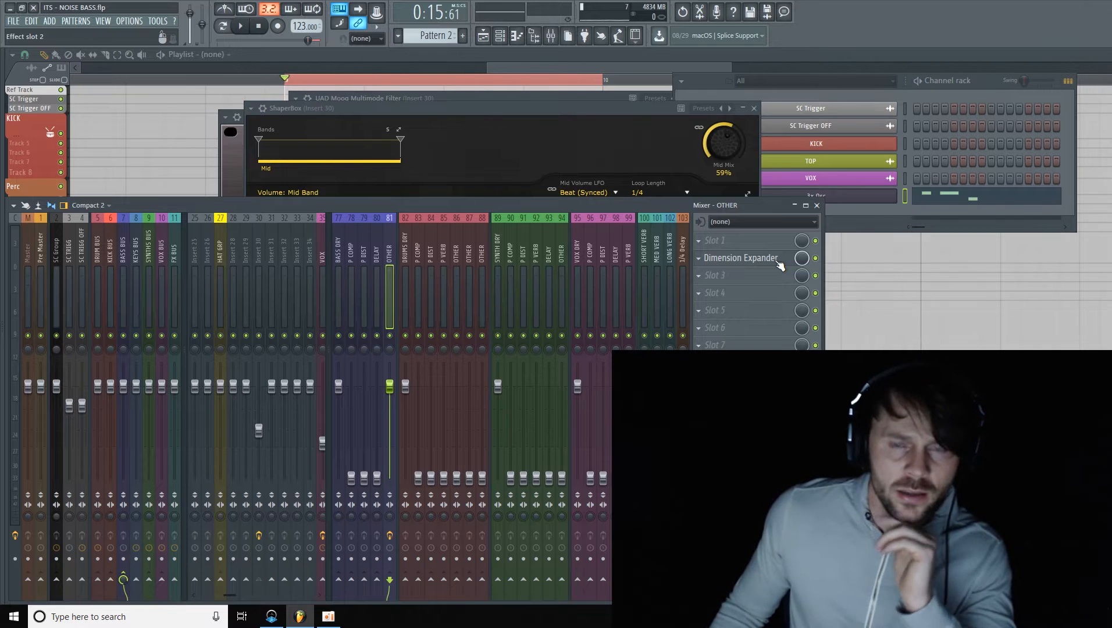
click(768, 246)
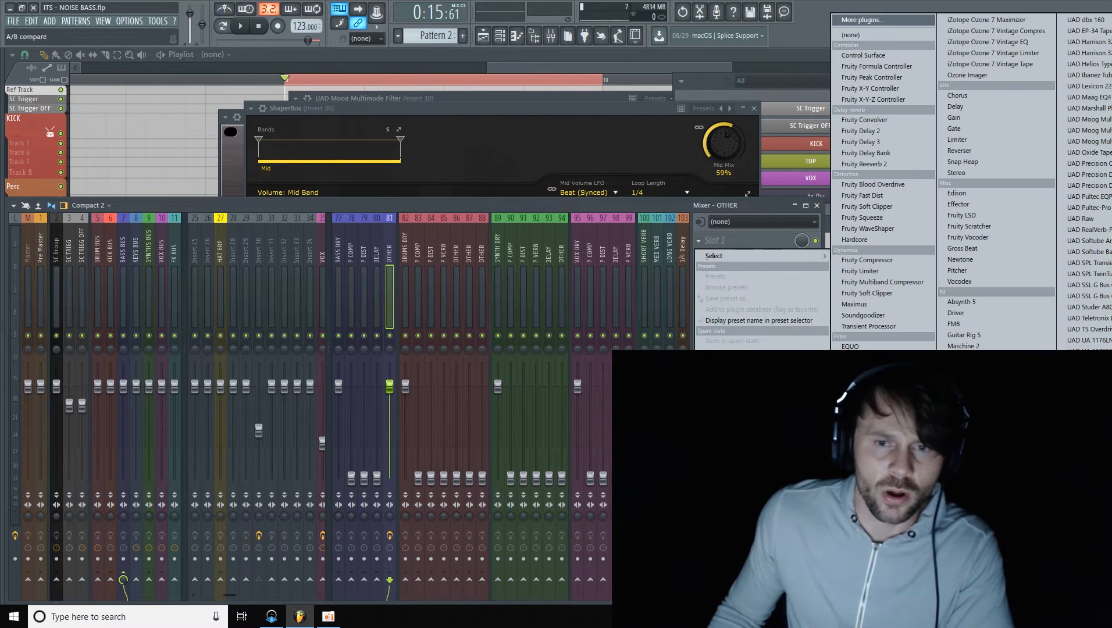
click(873, 404)
drag(533, 172, 517, 171)
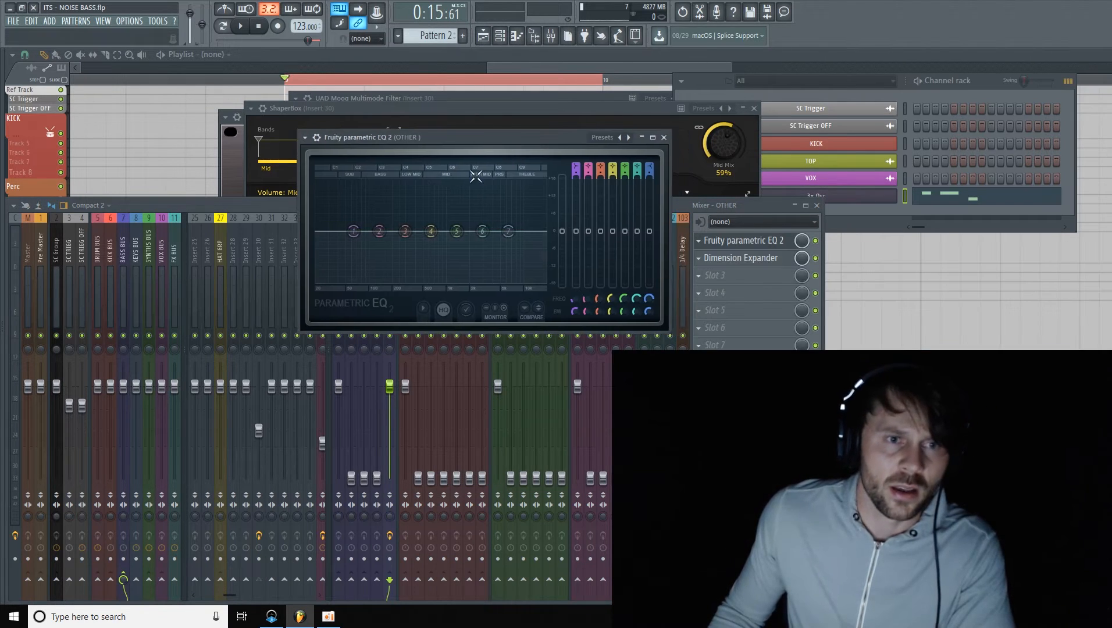
Make band 1 of the OTHER track's EQ a high pass and raise its cutoff to band 2's position
right_click(353, 232)
mouse_move(385, 263)
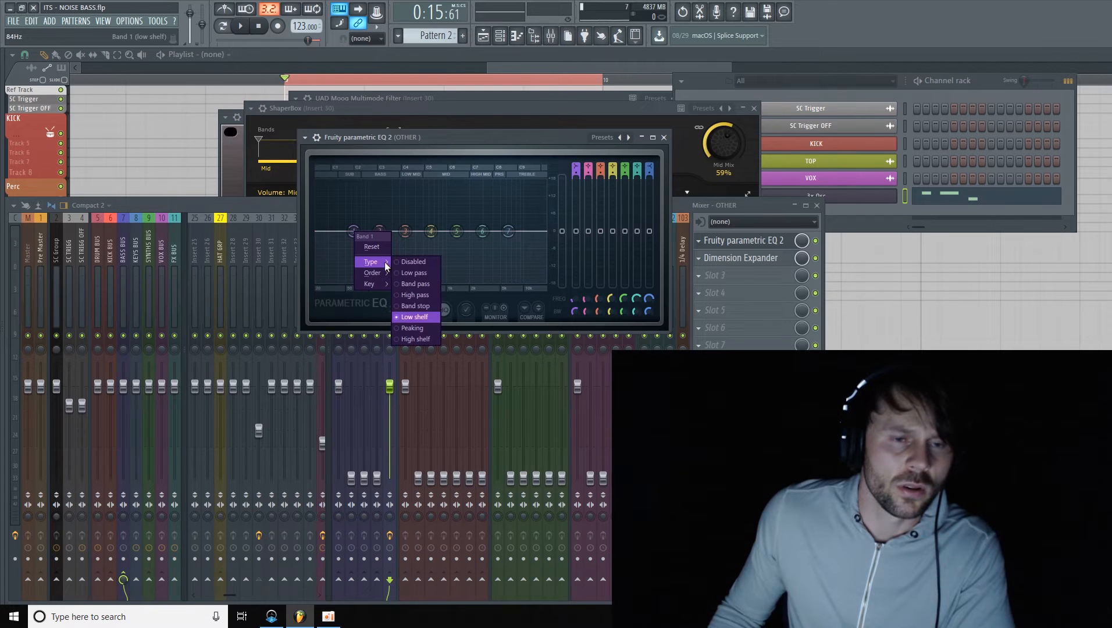
click(415, 295)
drag(577, 296, 578, 288)
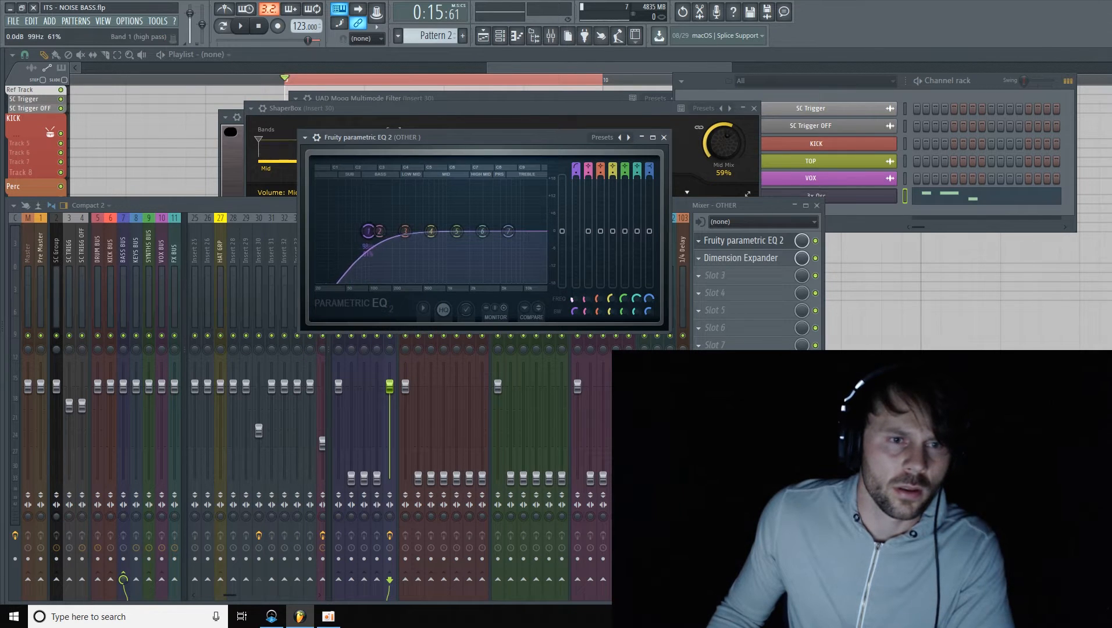
drag(368, 231, 377, 231)
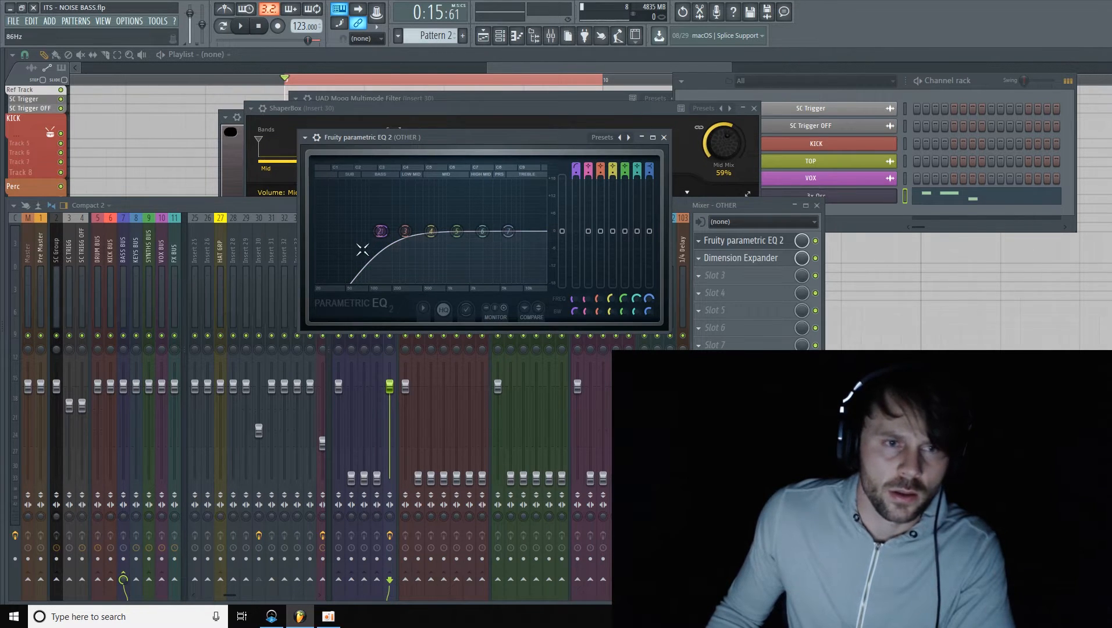
drag(479, 144, 528, 95)
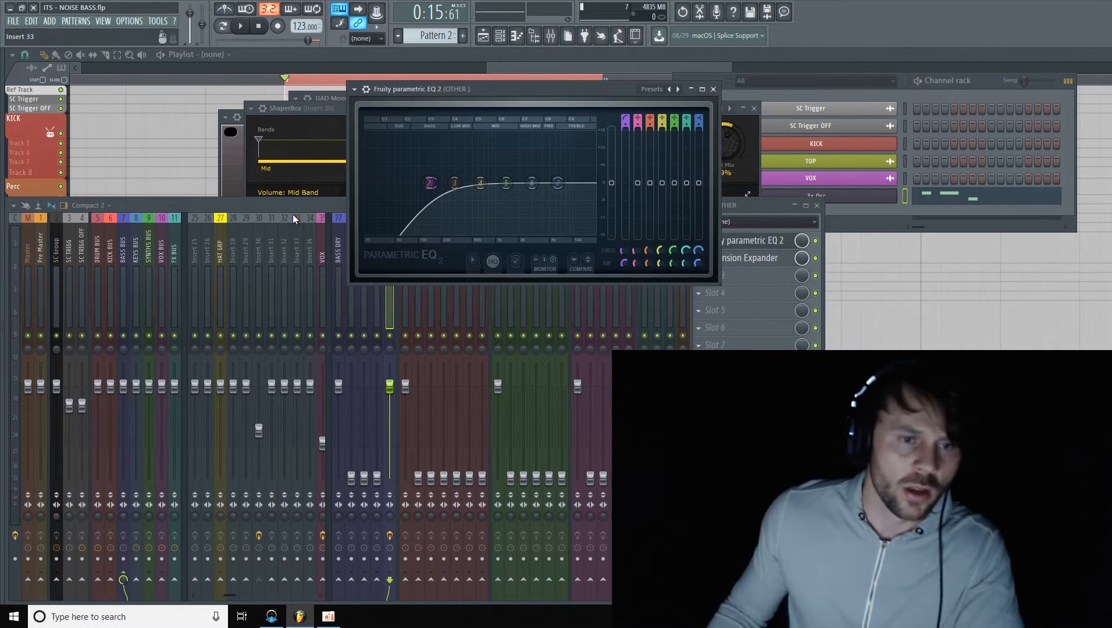
Turn on Insert 30's send to the OTHER track 81 and start playback
click(330, 206)
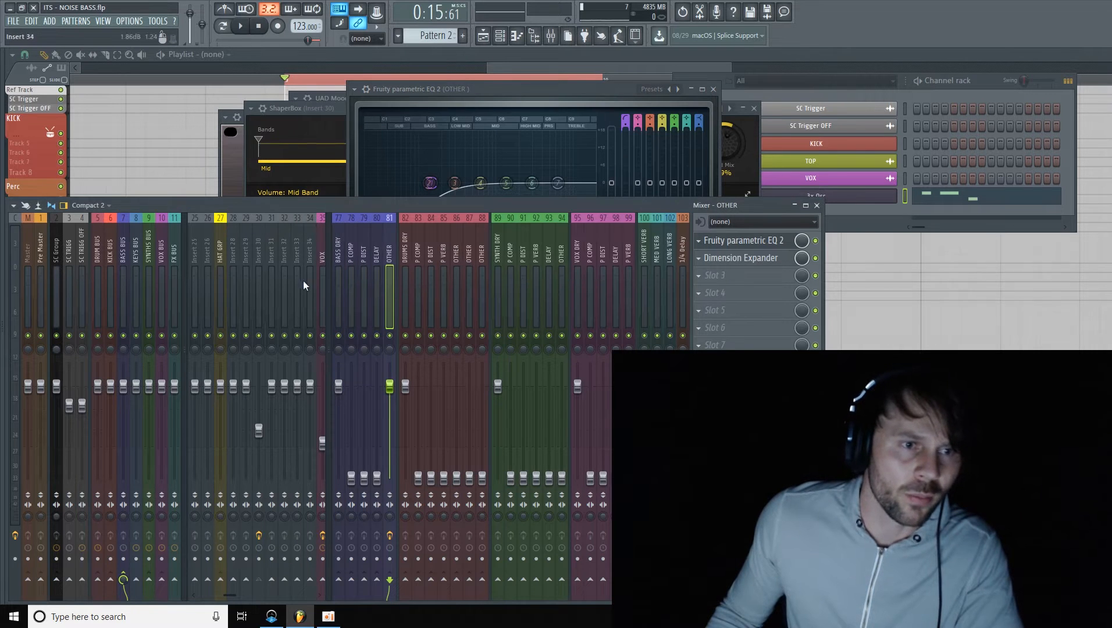
click(264, 271)
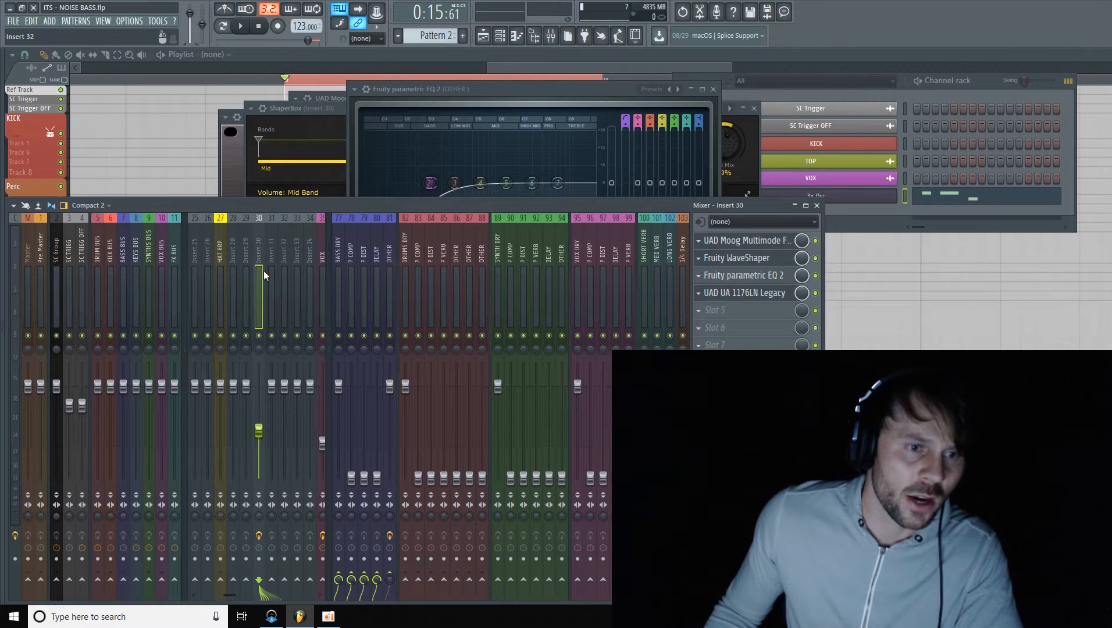
click(390, 241)
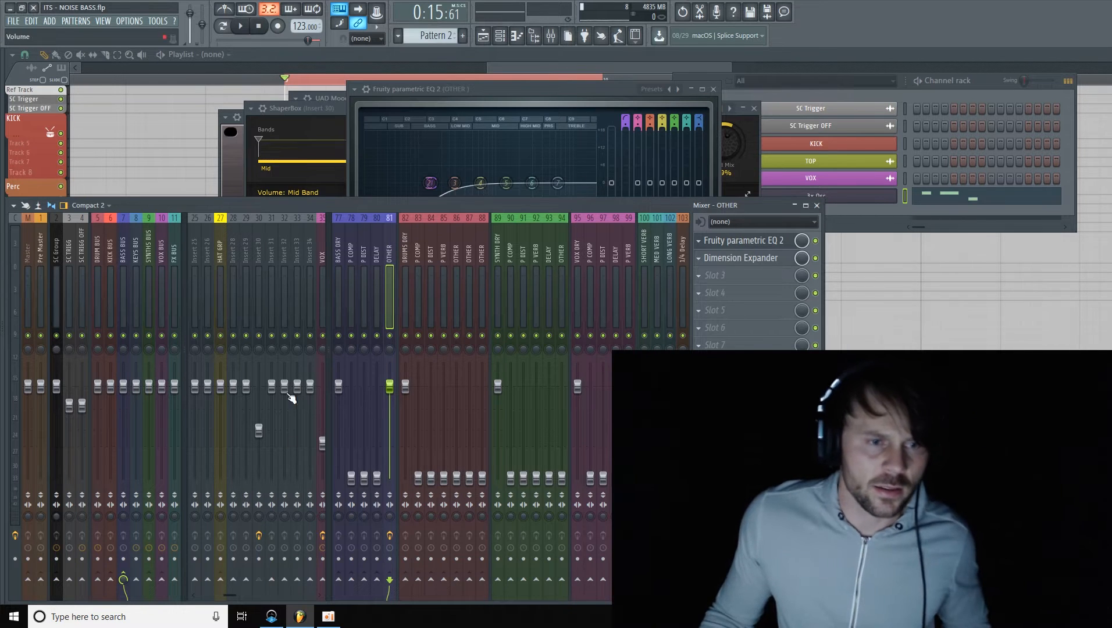
click(258, 246)
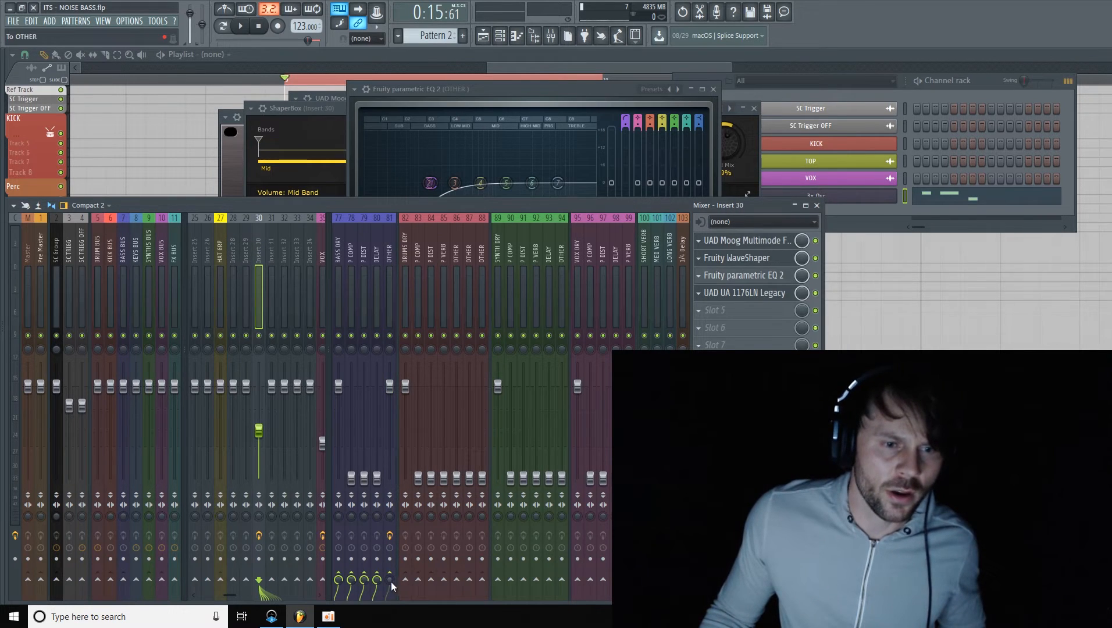
key(space)
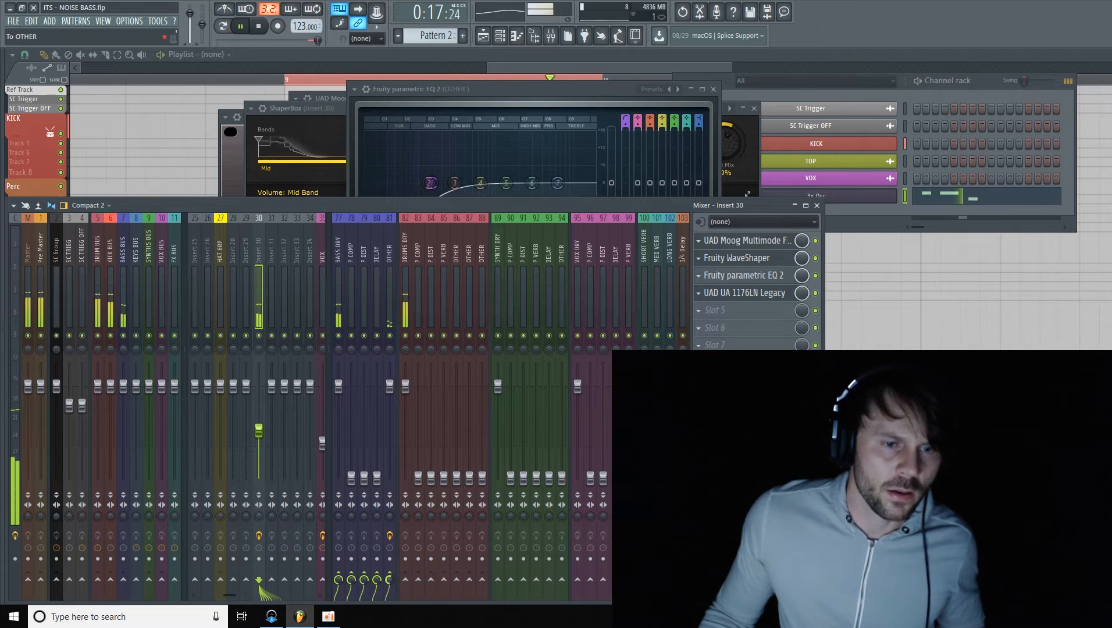
Boost band 5 of the OTHER track's EQ by 18 dB at about 419 Hz while listening, and stop playback
drag(561, 88, 555, 87)
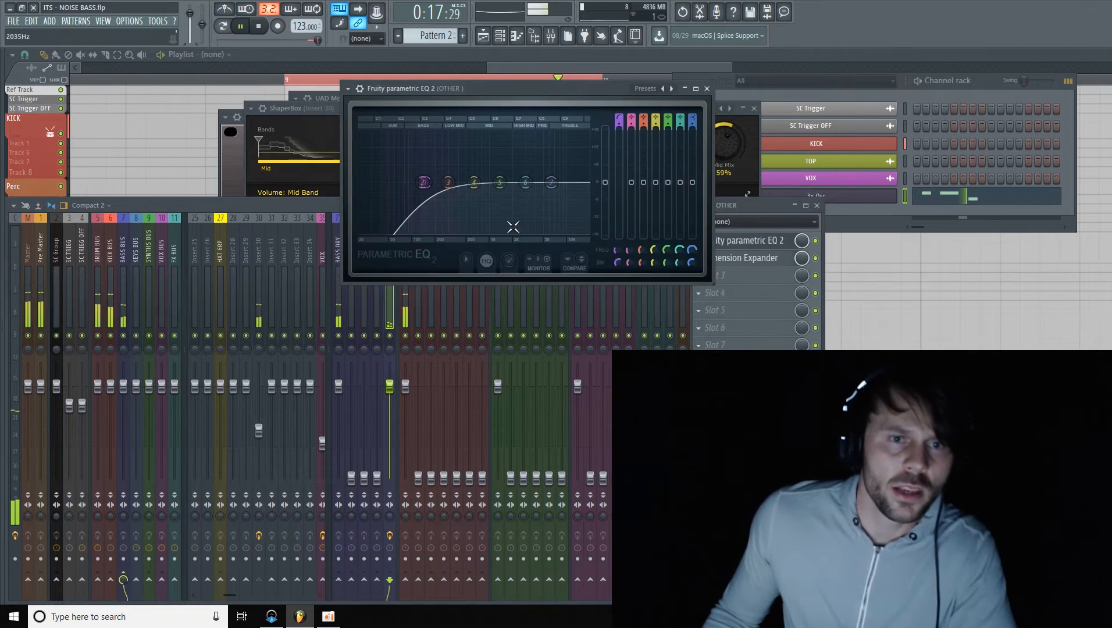
drag(500, 182, 478, 133)
drag(668, 251, 667, 265)
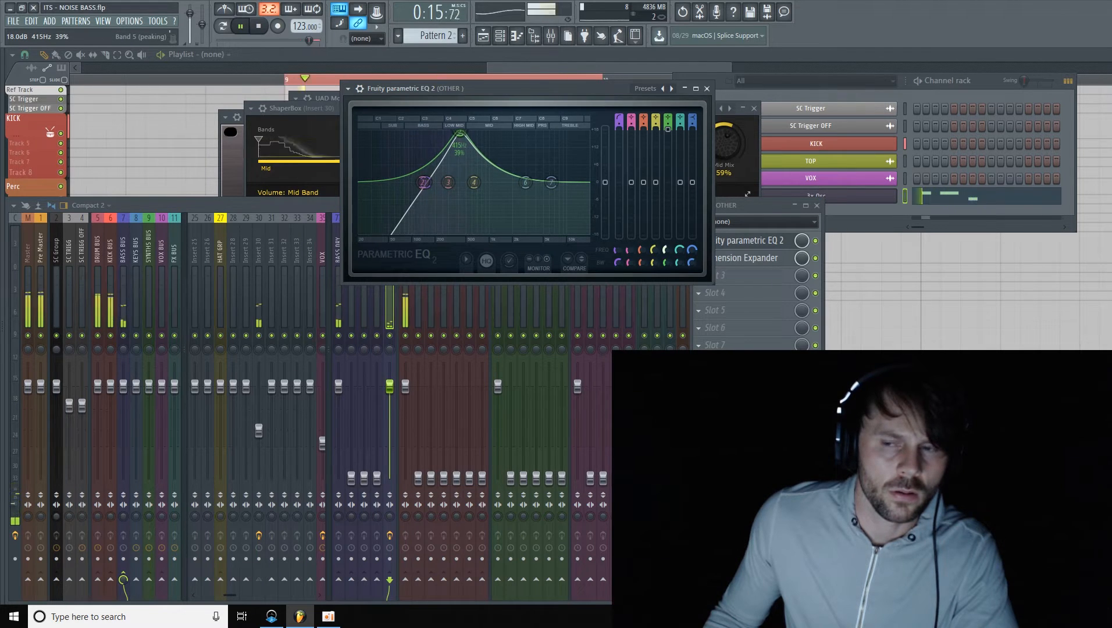
mouse_move(667, 264)
mouse_down()
mouse_move(670, 226)
mouse_move(671, 245)
mouse_up()
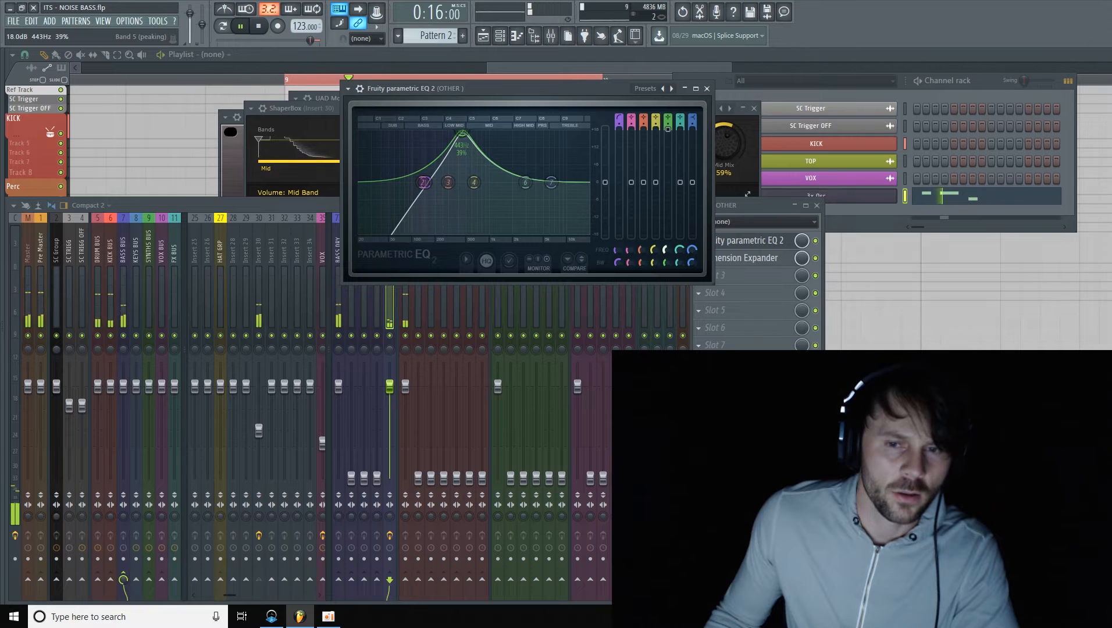
drag(669, 246, 669, 248)
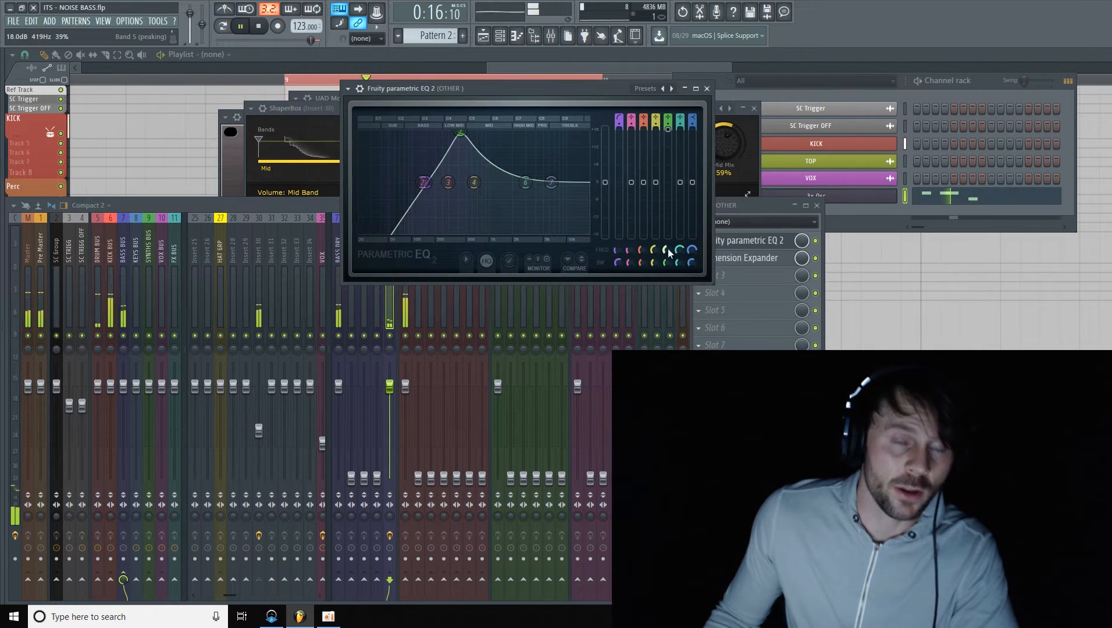
key(space)
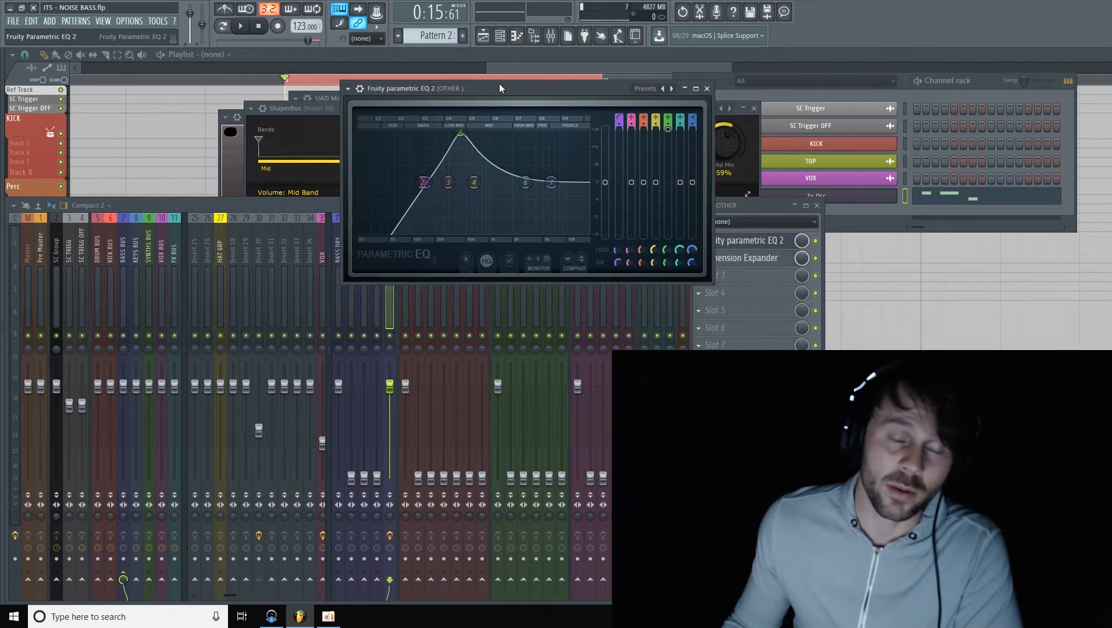
Load Fruity Blood Overdrive into slot 3 of the OTHER track 81, after clearing the EQ window away from the effect slots
drag(500, 87, 551, 111)
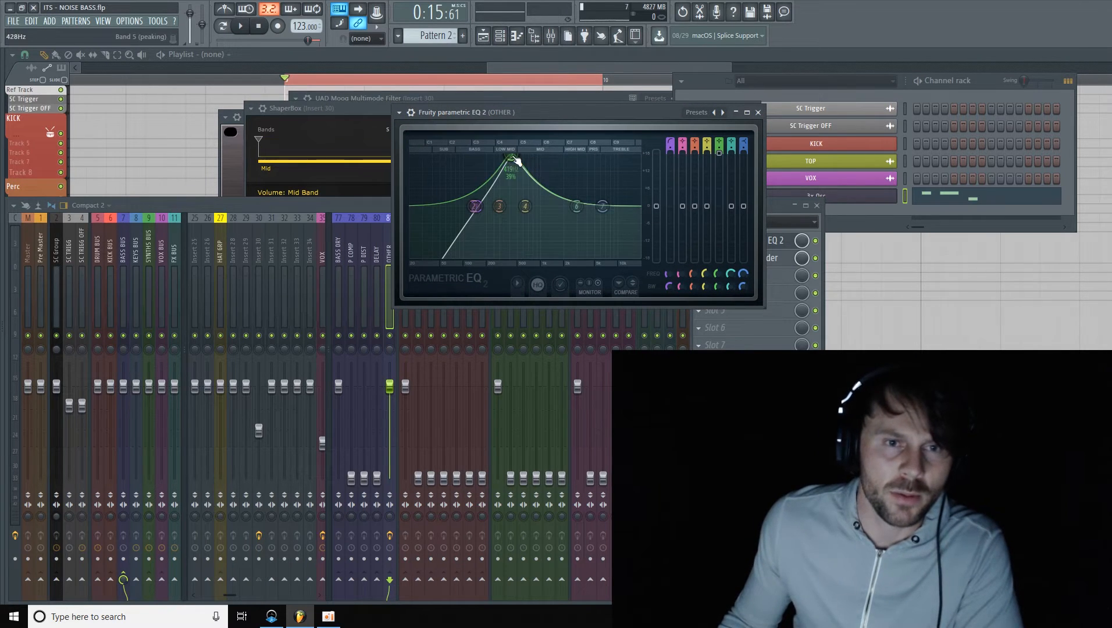
drag(599, 113, 400, 104)
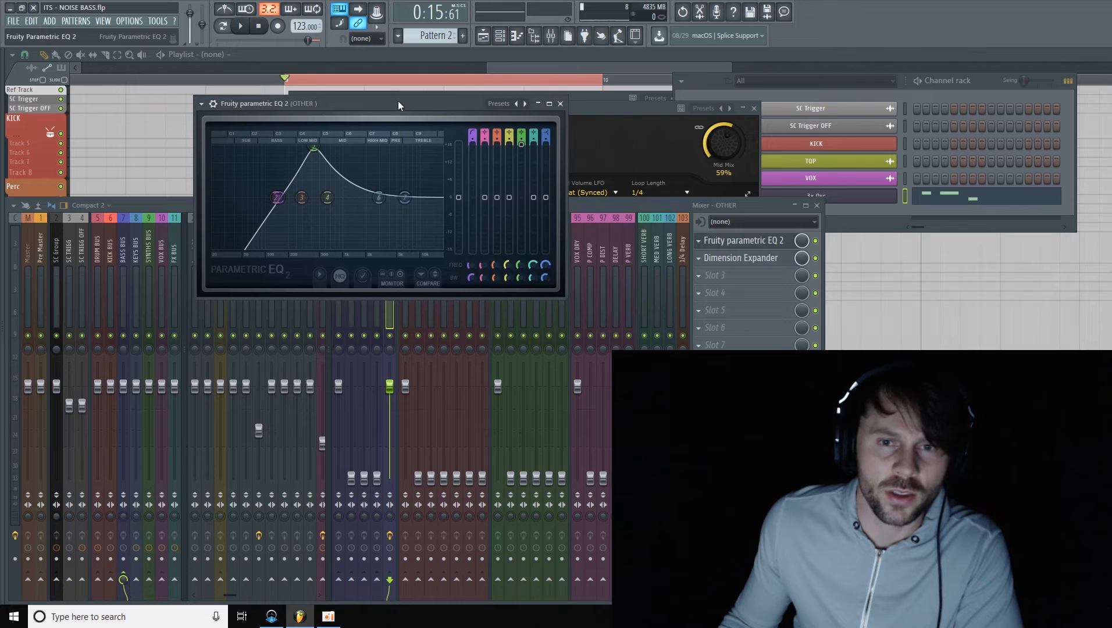
click(738, 280)
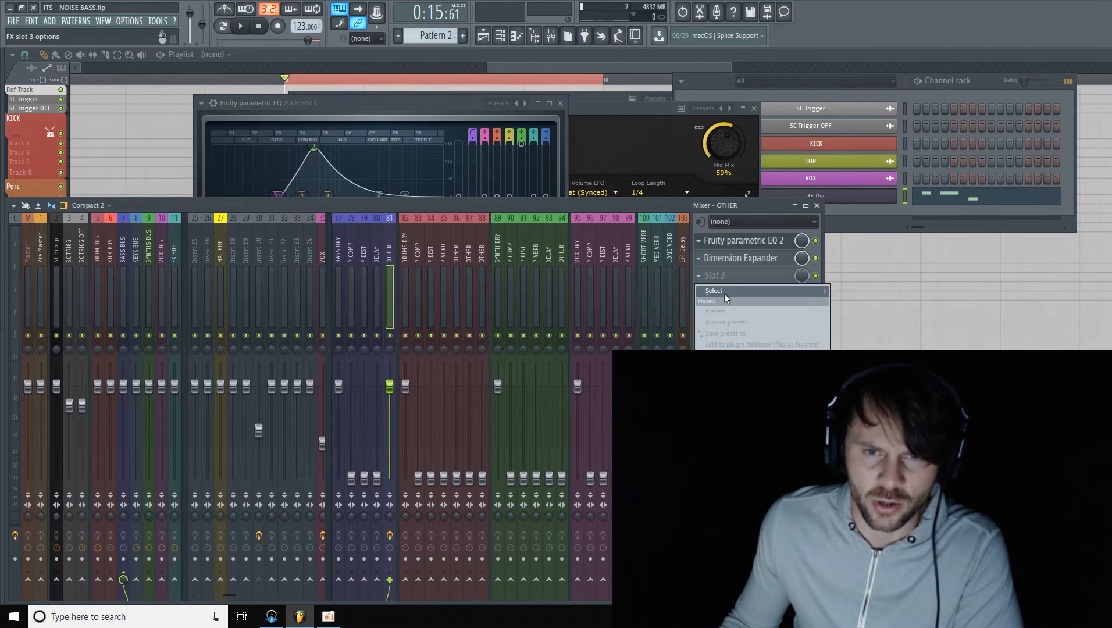
mouse_move(731, 289)
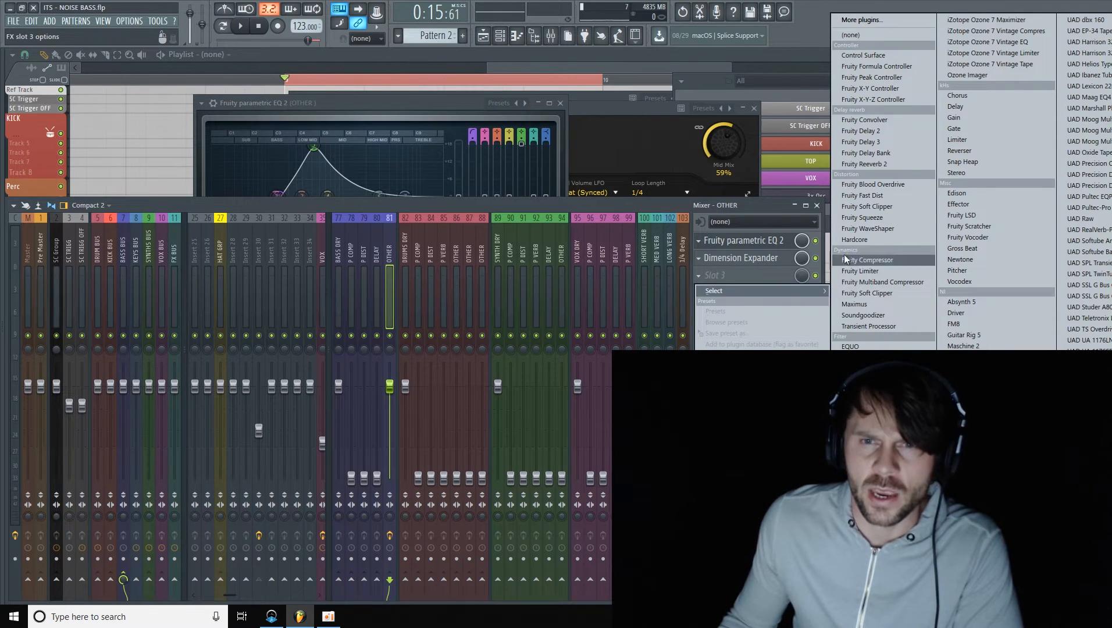
click(910, 187)
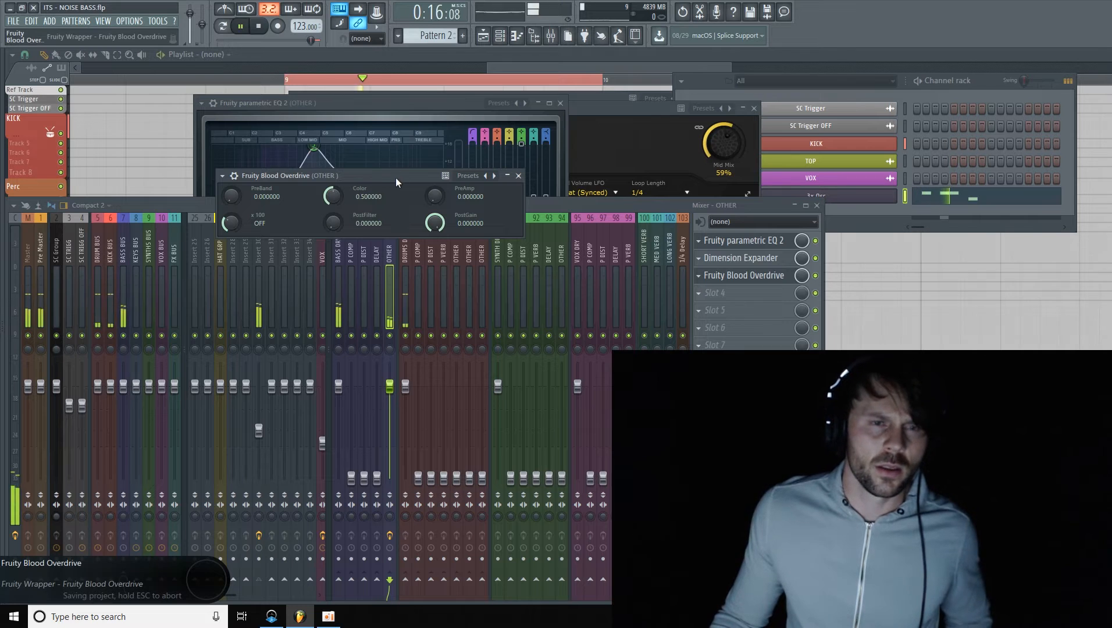
drag(395, 177, 386, 164)
Audition the Blood Overdrive presets, apply the Boost preset and nudge Color to about 0.502
click(485, 162)
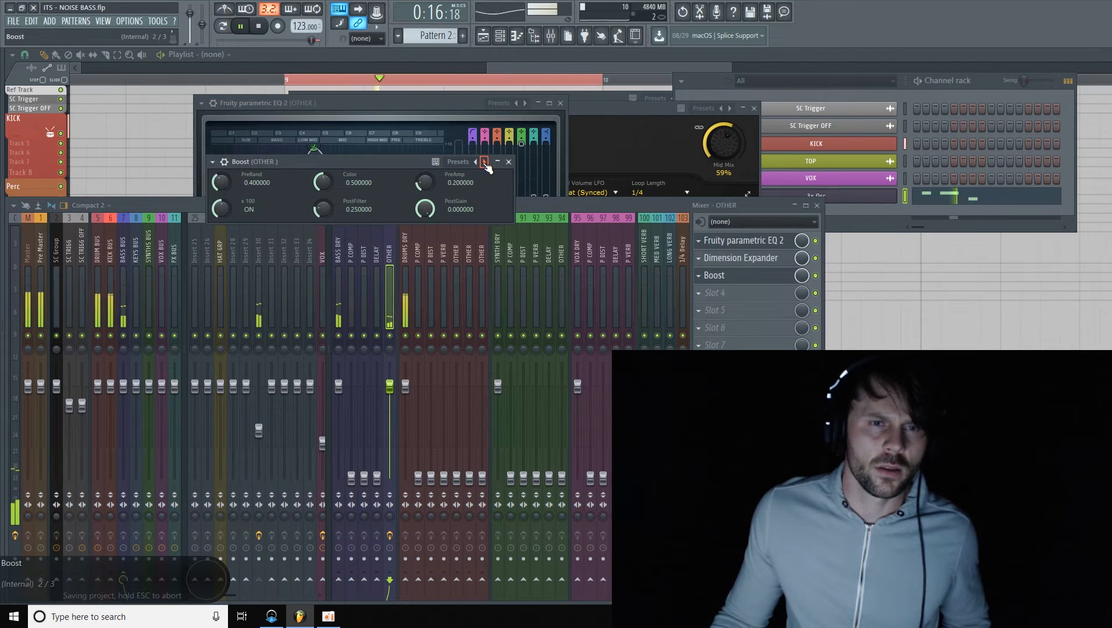
click(485, 163)
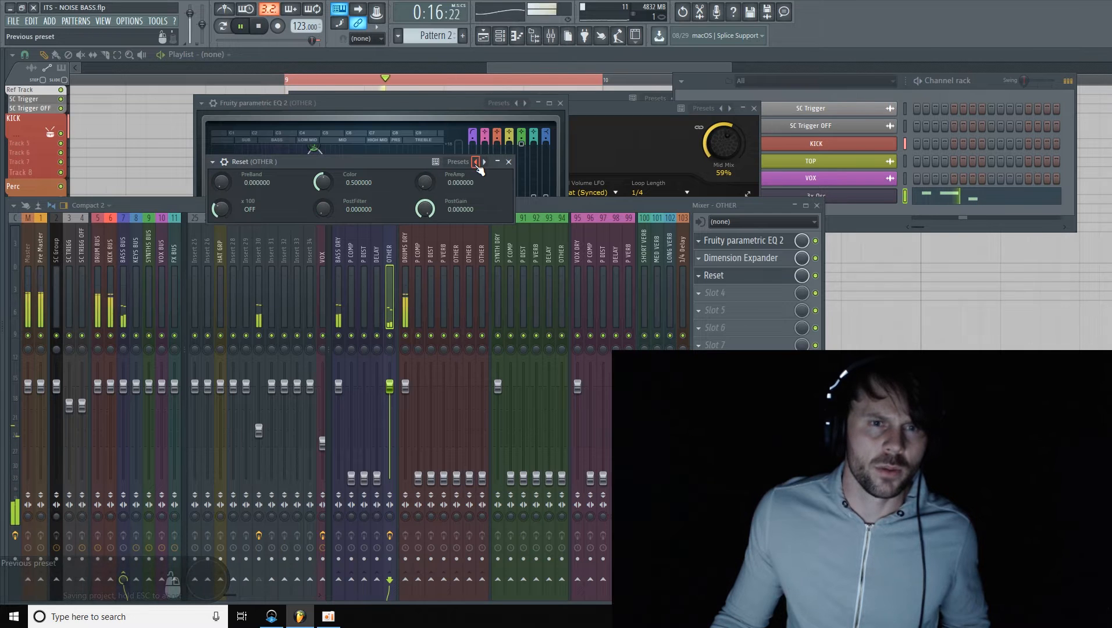
right_click(483, 164)
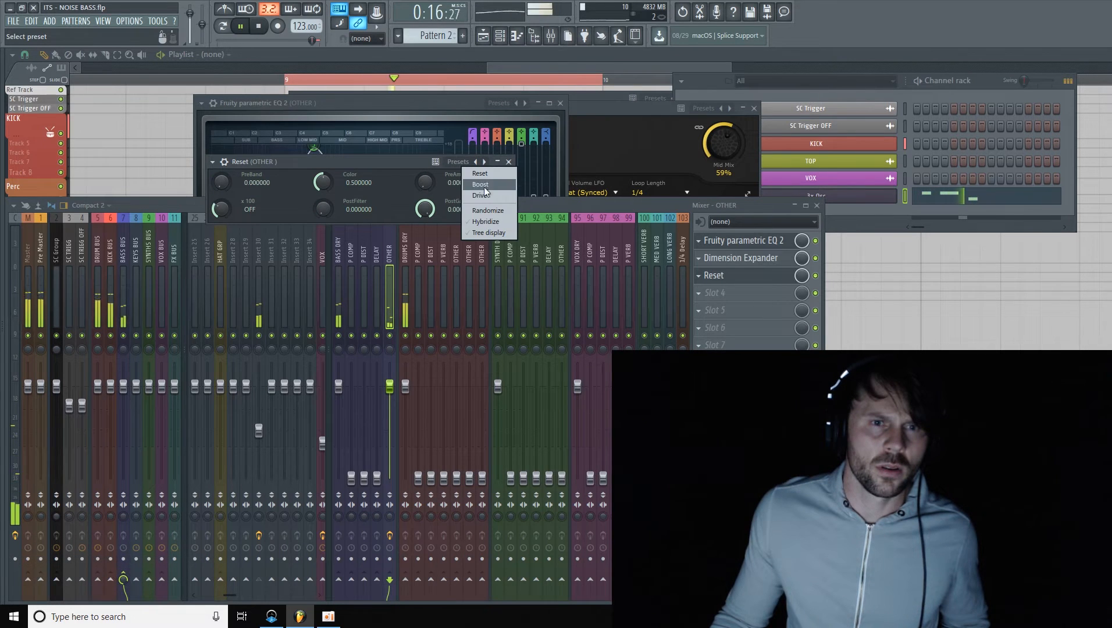
click(484, 163)
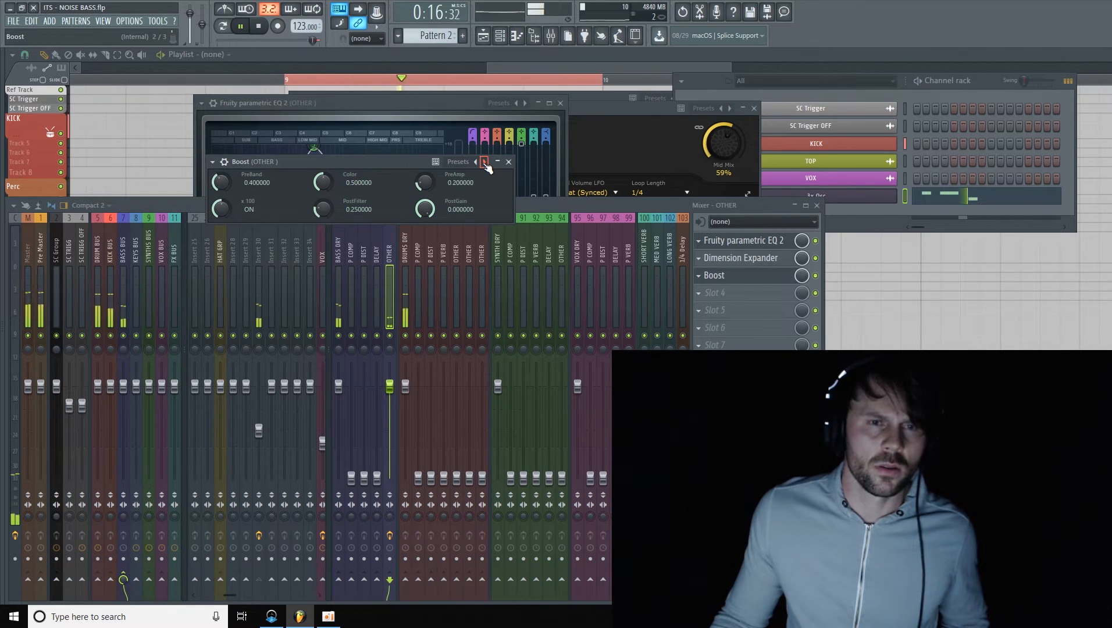
drag(323, 182, 323, 182)
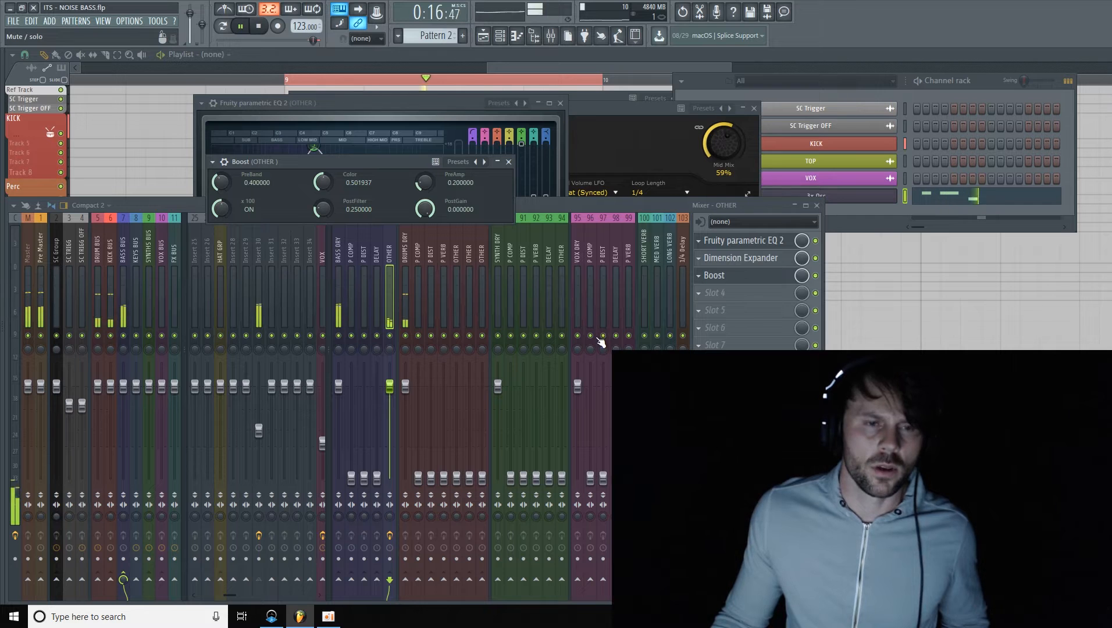
Load a second Fruity Parametric EQ 2 into slot 4 of the OTHER track 81
click(651, 209)
click(708, 294)
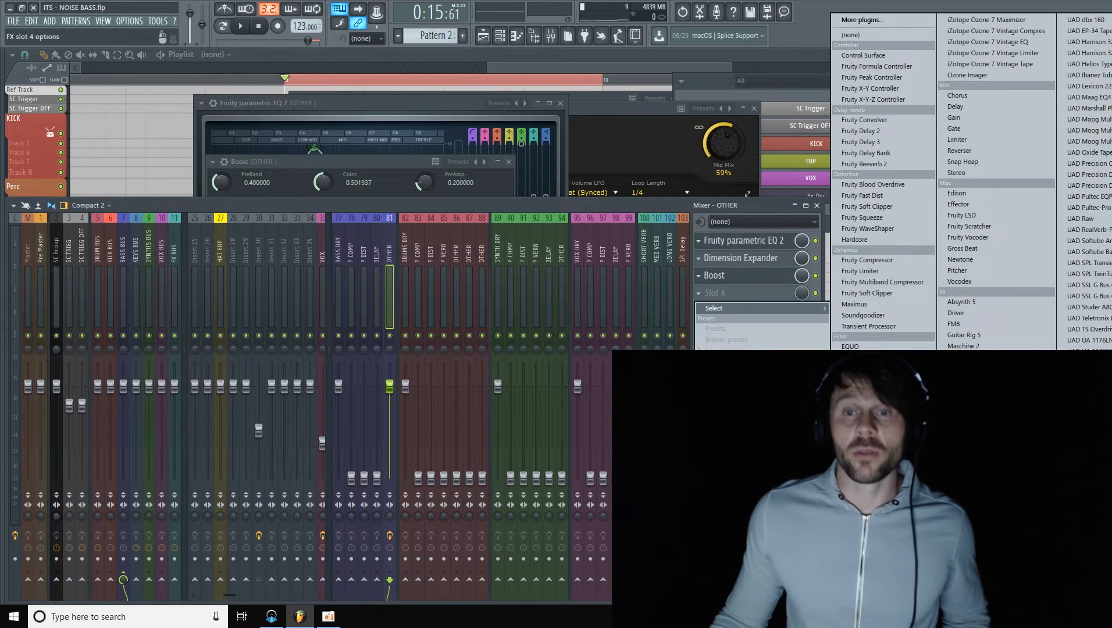
click(874, 379)
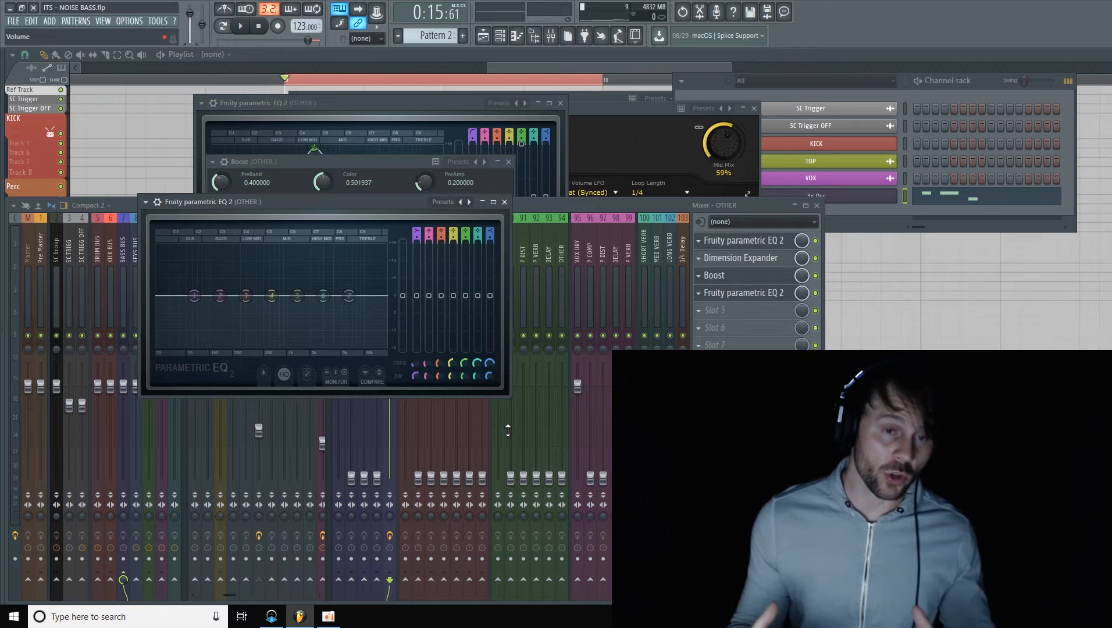
Make band 1 of the slot 4 EQ a high pass at about 101 Hz and put its window away
right_click(194, 296)
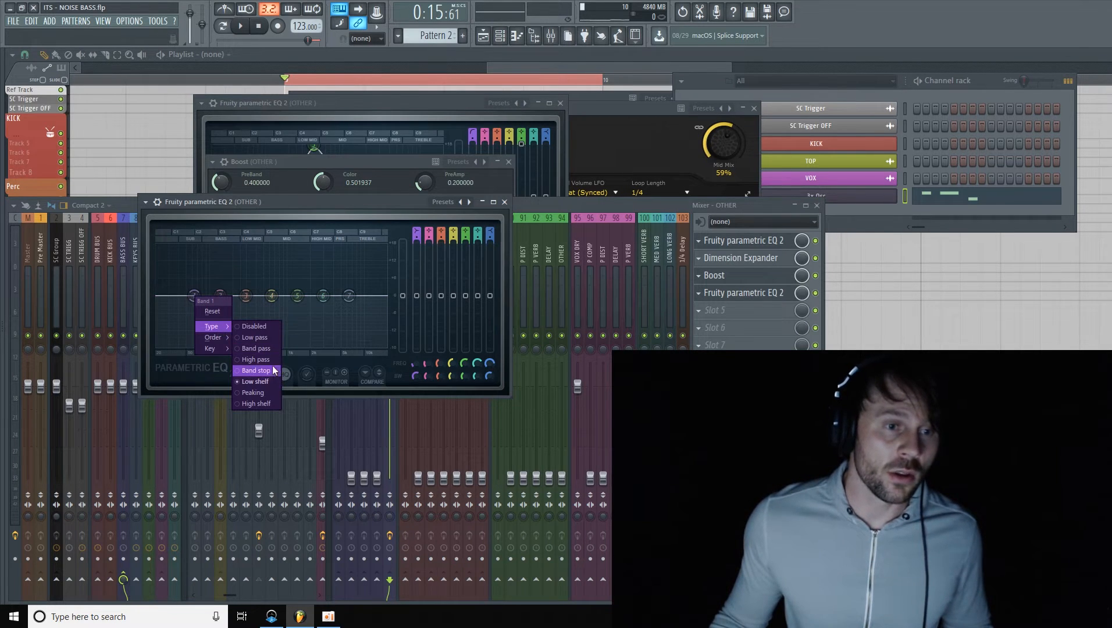
click(244, 349)
mouse_move(413, 365)
mouse_down()
mouse_move(414, 353)
mouse_move(415, 371)
mouse_up()
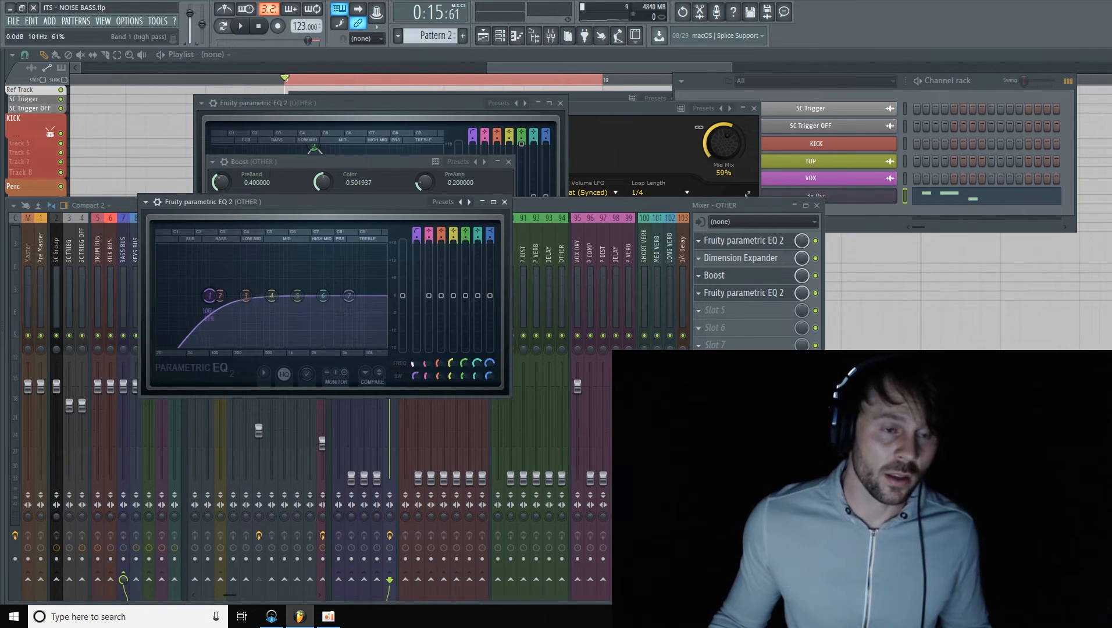
drag(210, 295, 217, 296)
drag(416, 371, 413, 369)
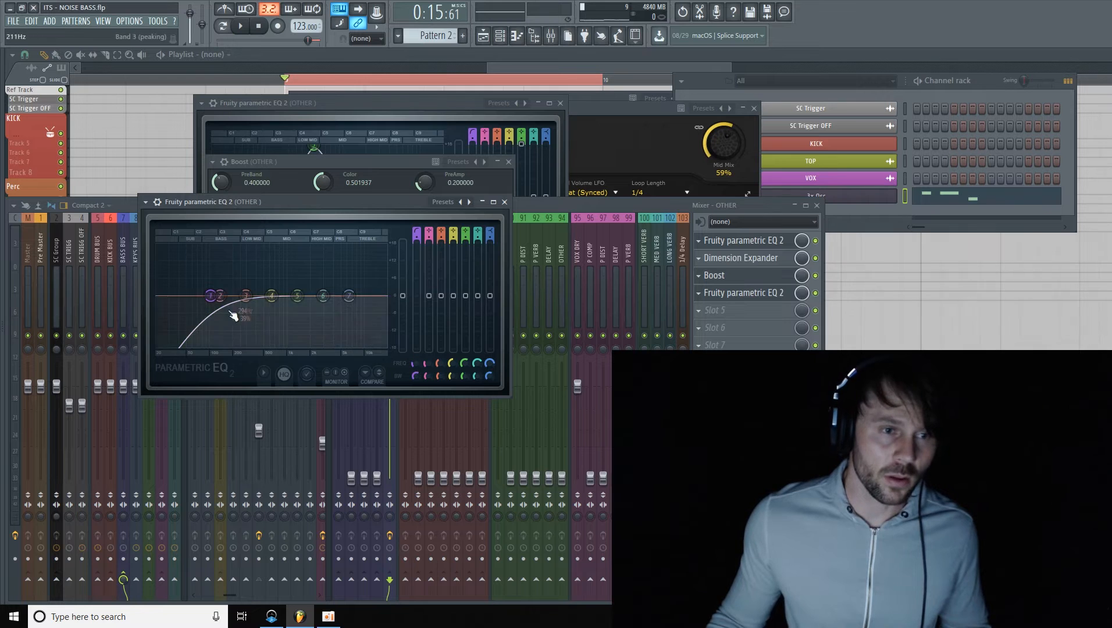
click(496, 205)
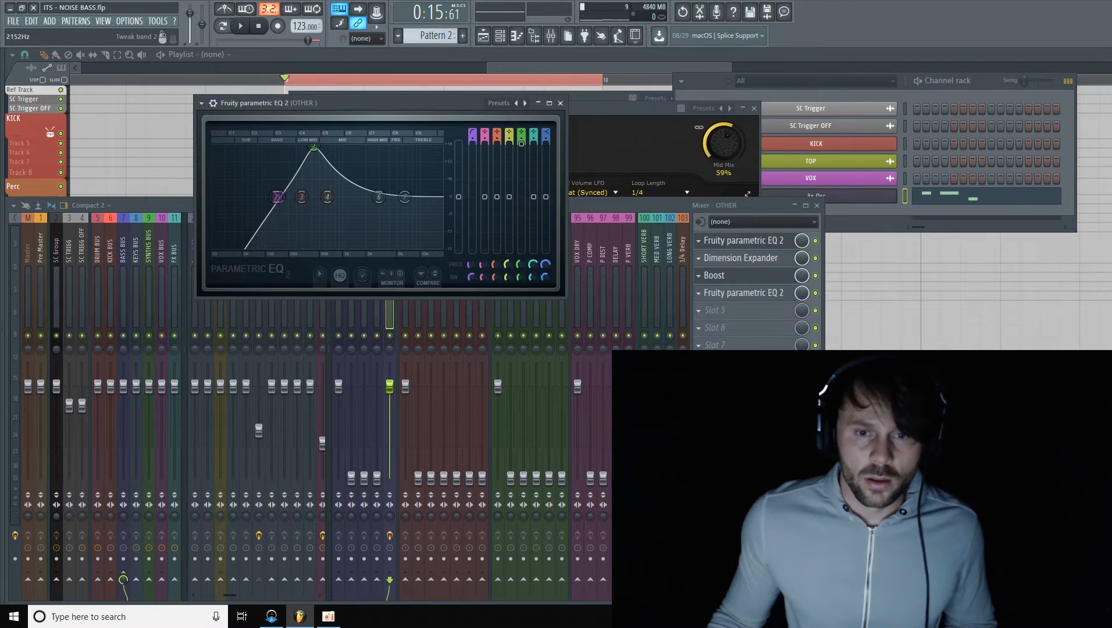
Copy the ShaperBox from slot 10 of Insert 30 onto the OTHER track 81 and put its window away
click(698, 398)
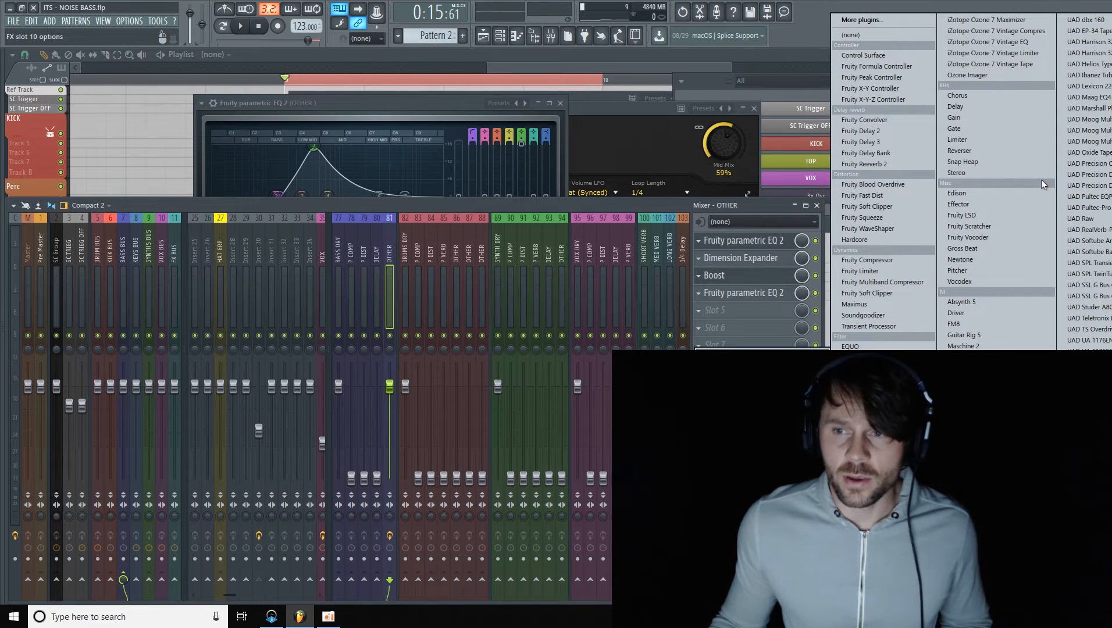
click(546, 205)
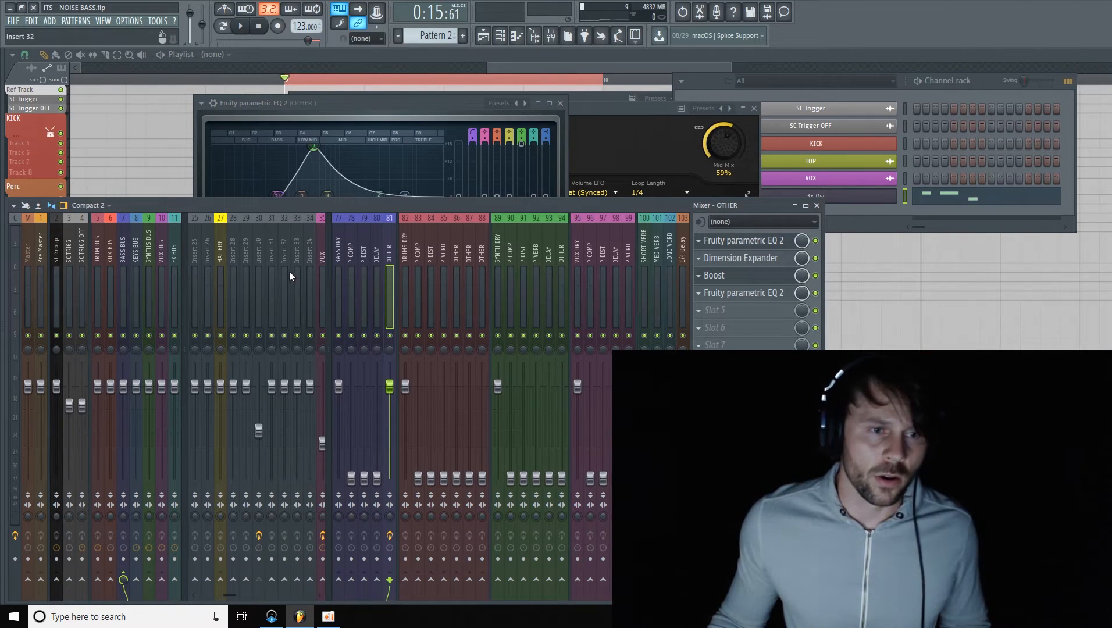
click(263, 262)
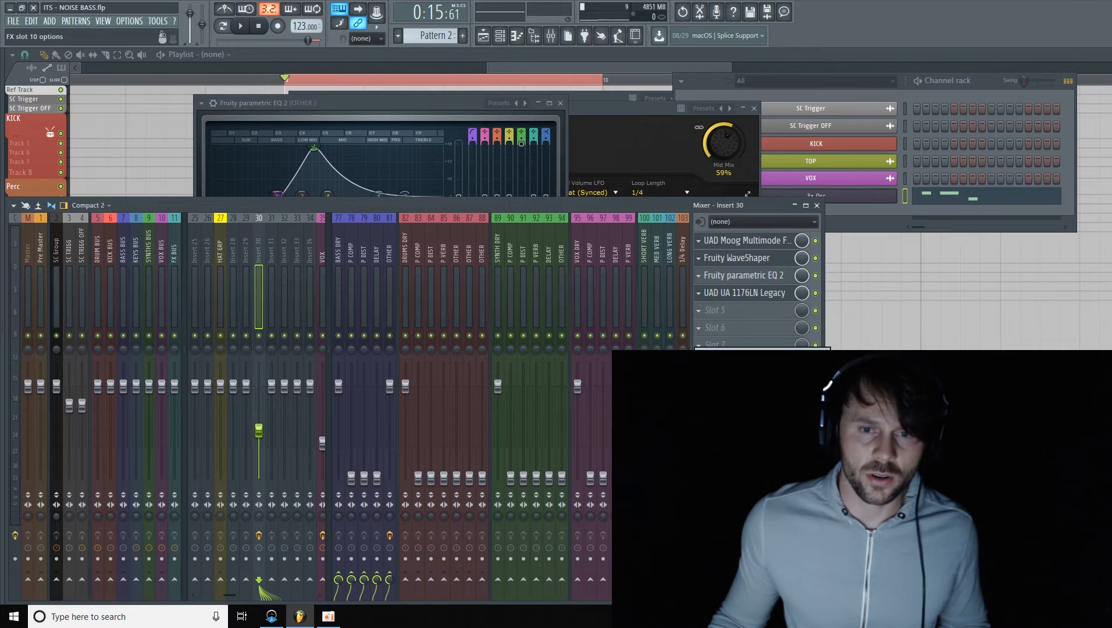
click(884, 494)
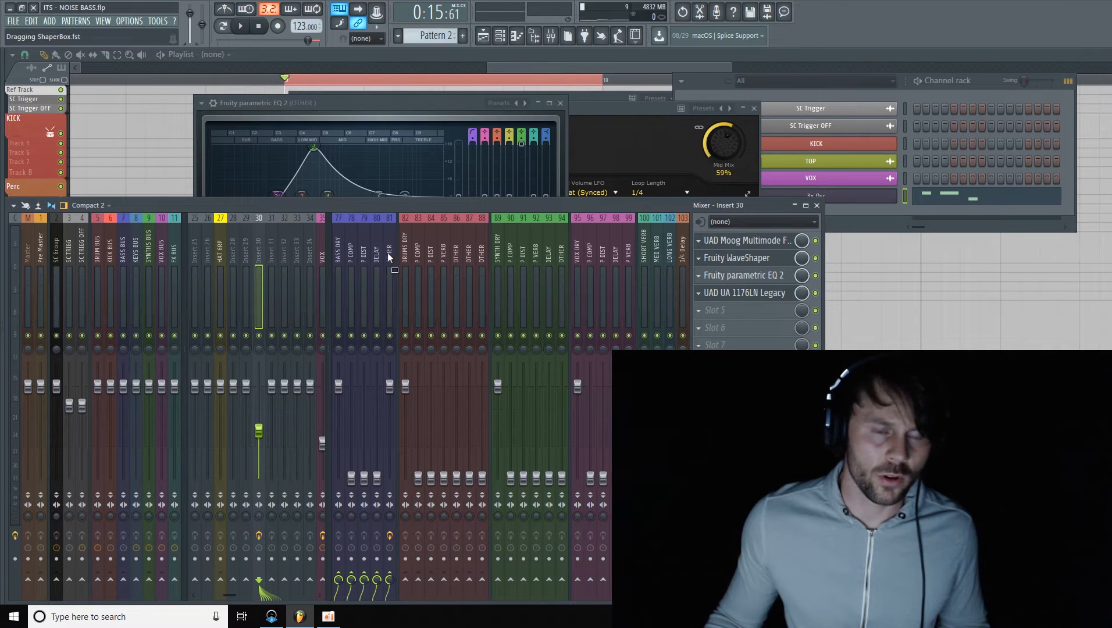
drag(389, 252, 389, 252)
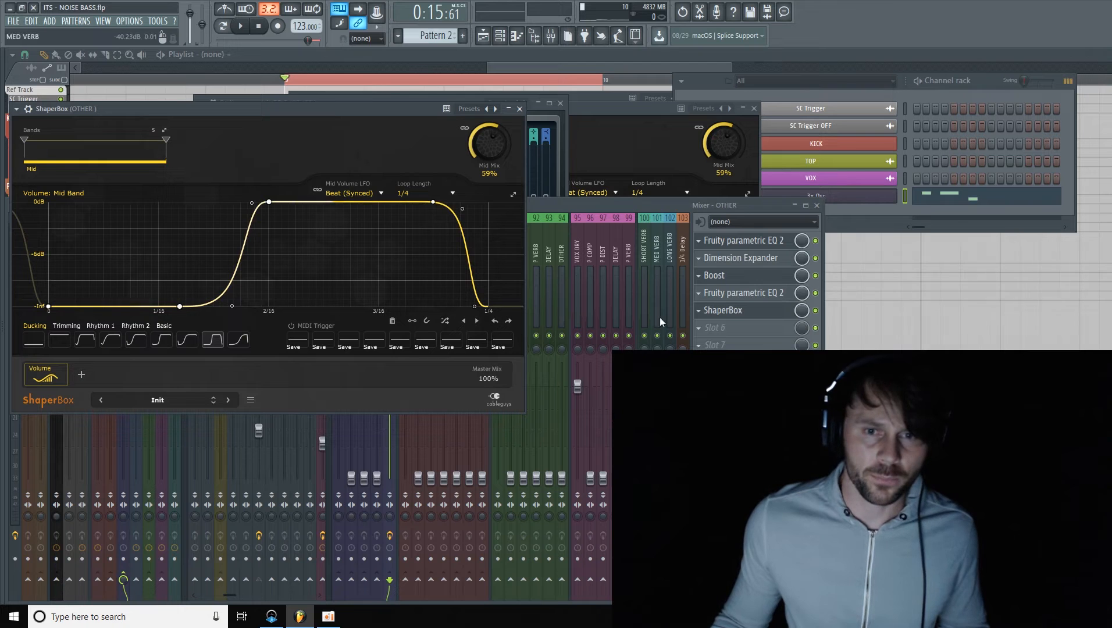
click(519, 109)
click(621, 206)
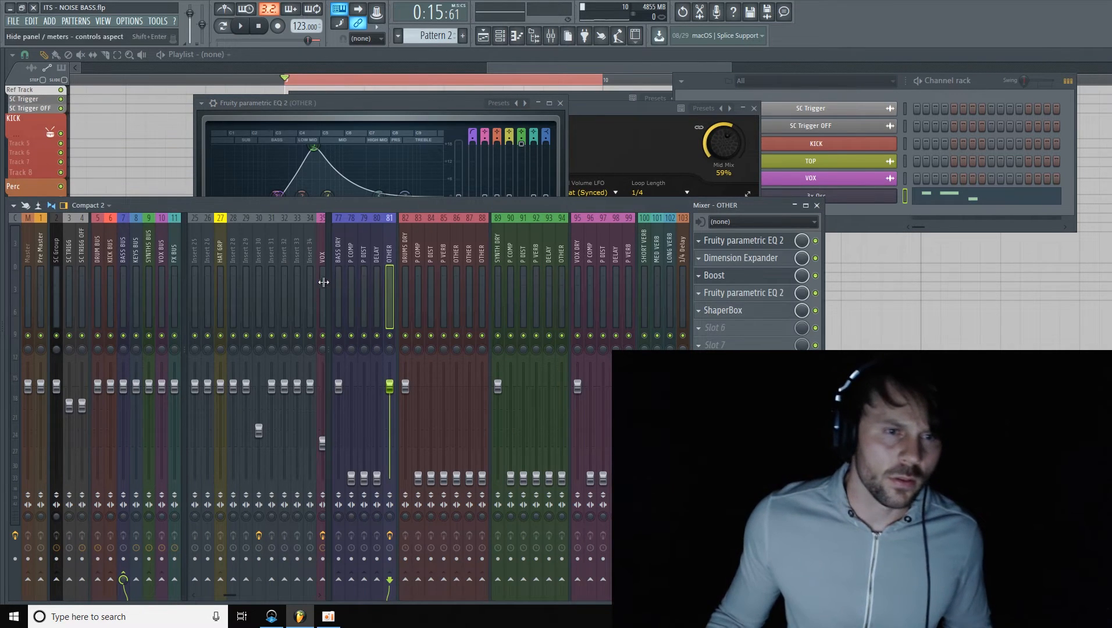
Select Insert 30 and audition the loop, toggling the OTHER track to compare the parallel processing
drag(297, 259, 261, 269)
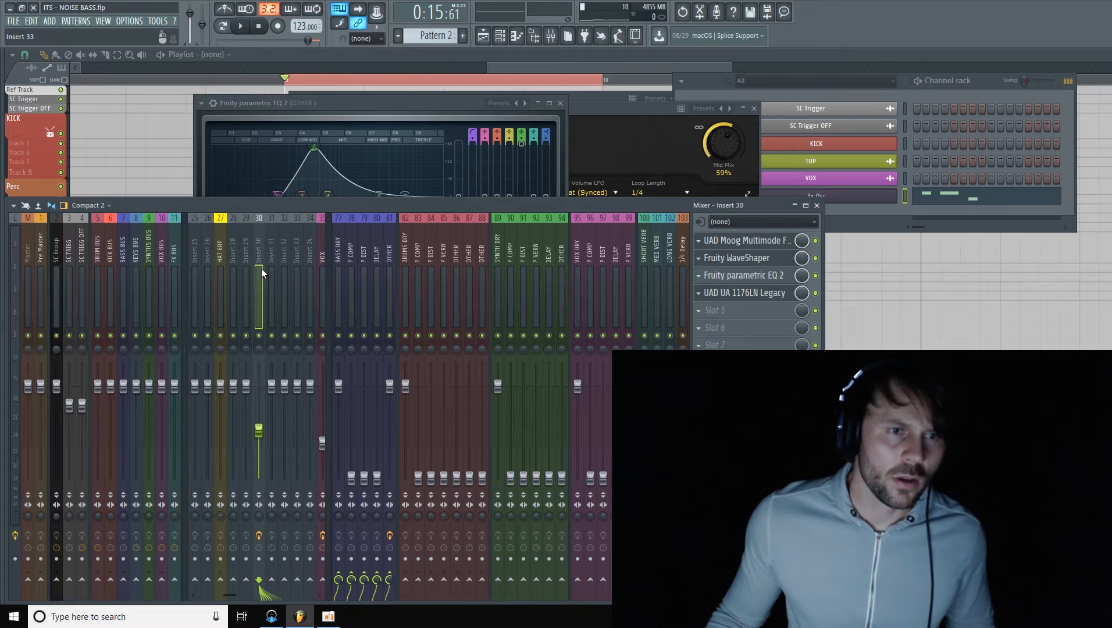
key(space)
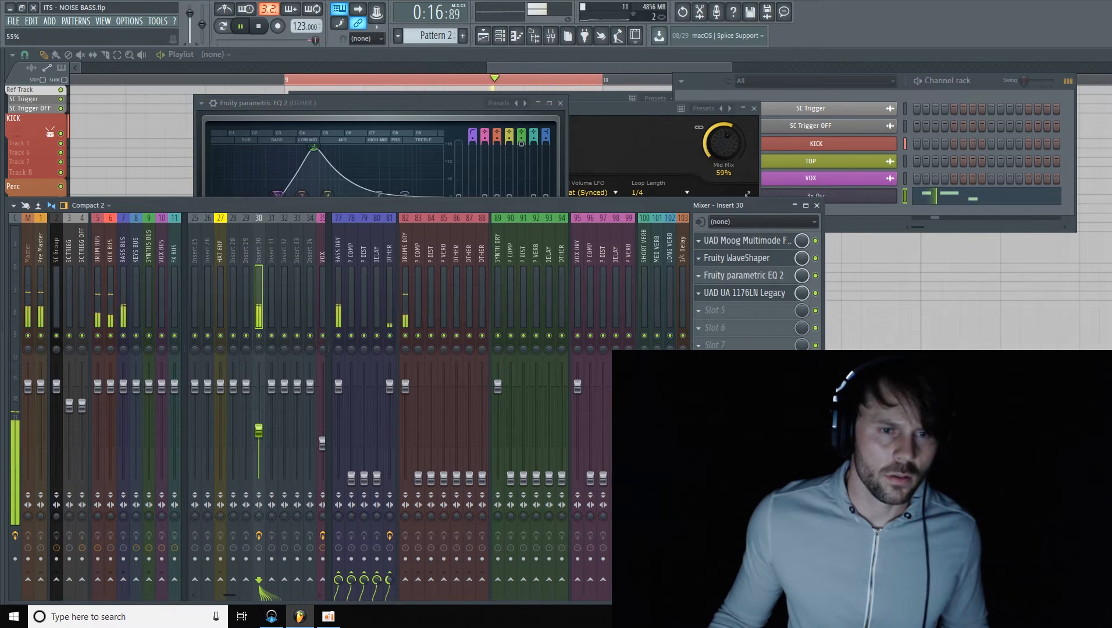
click(391, 336)
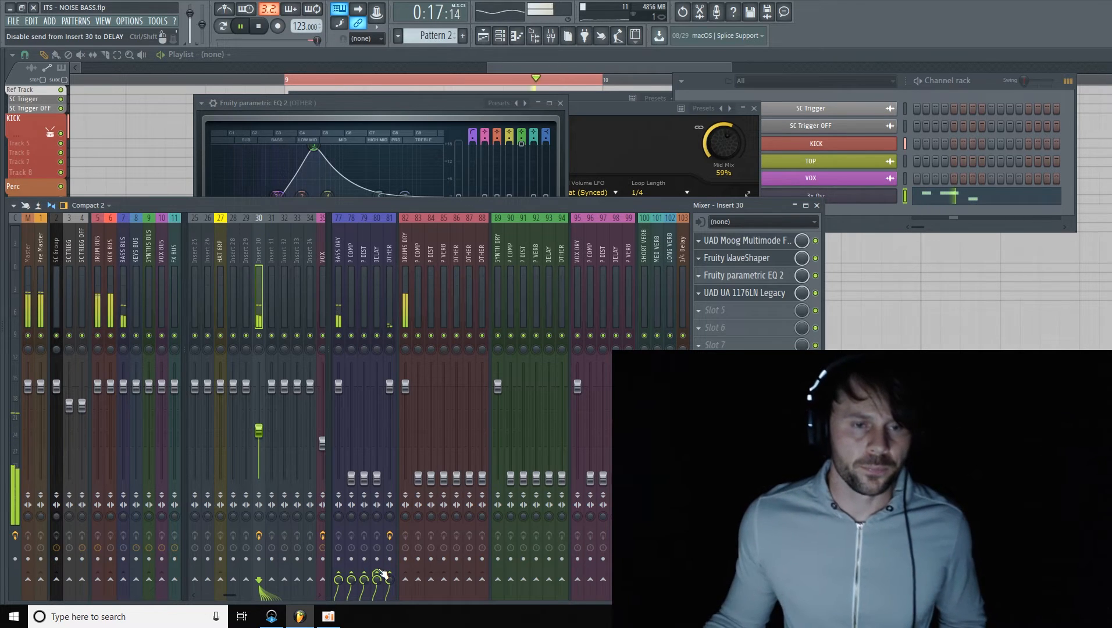
key(space)
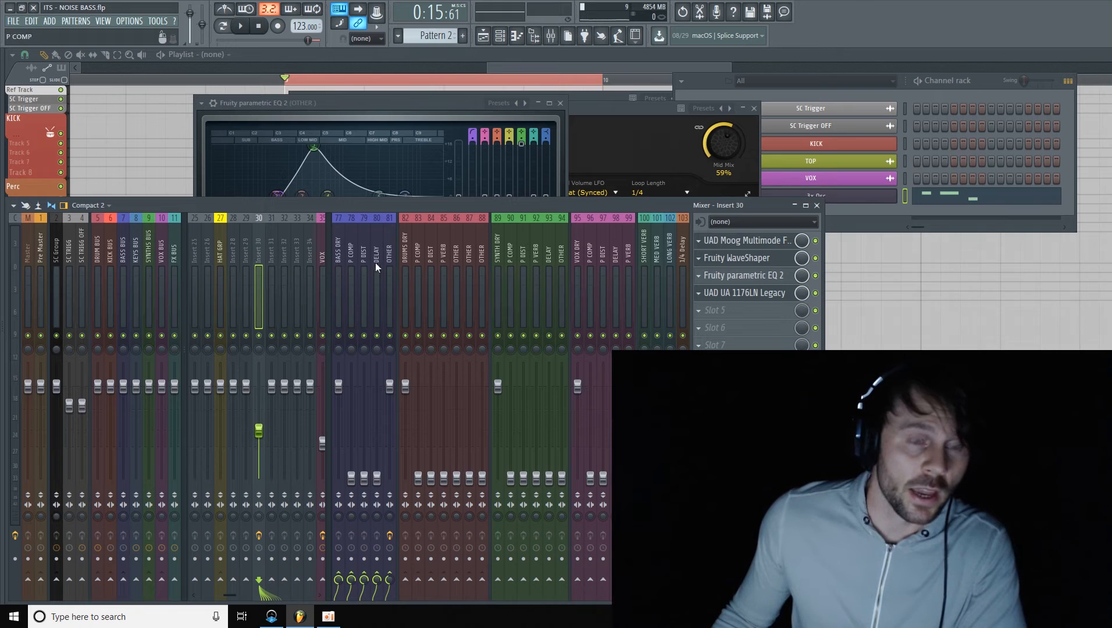
Load Fruity Delay 2 into slot 6 of Insert 30 and adjust its feedback volume, cutoff and input volume during playback
click(732, 327)
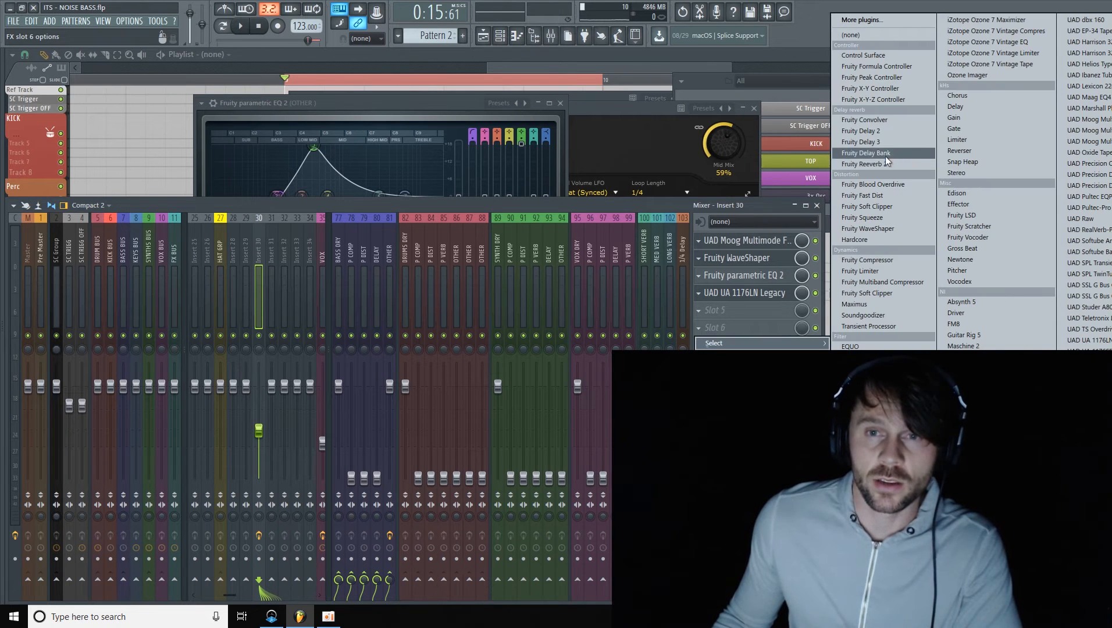
click(888, 132)
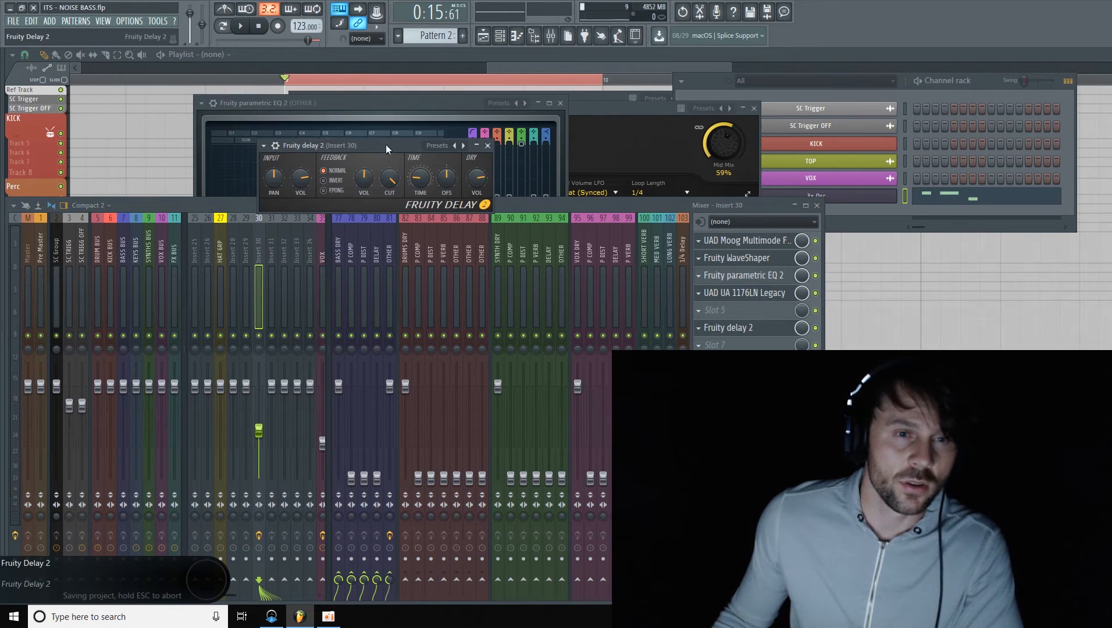
drag(386, 144, 362, 181)
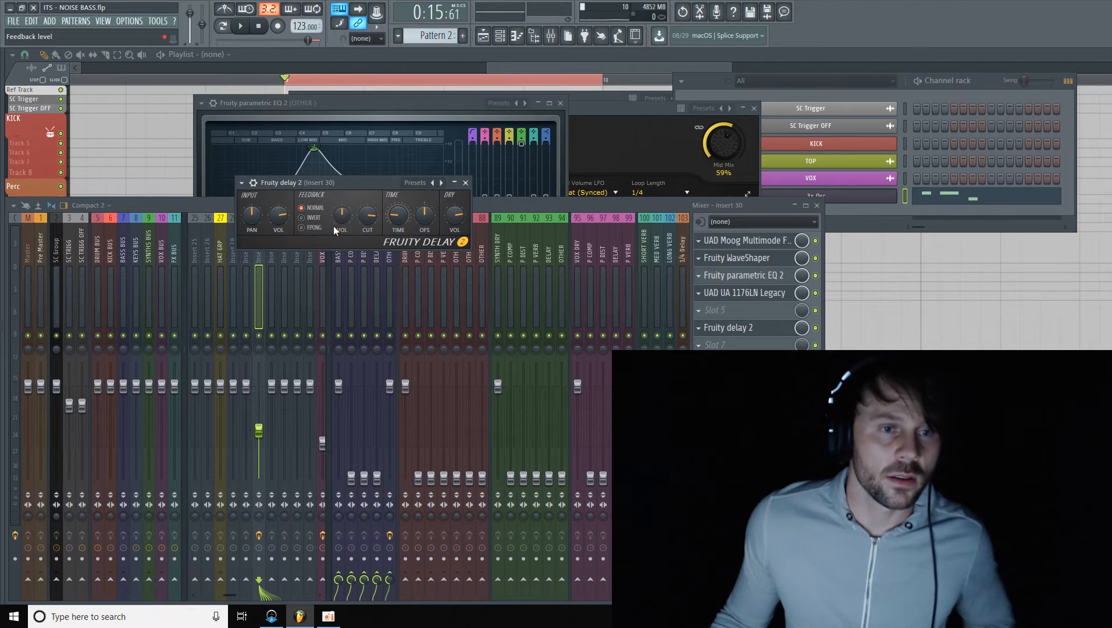
key(space)
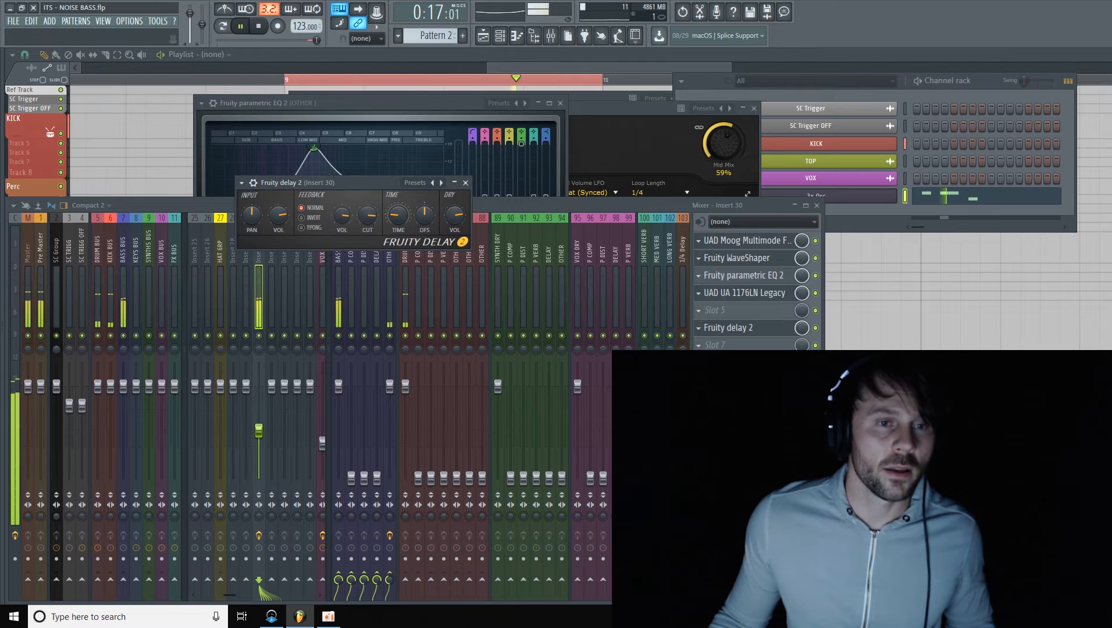
drag(278, 215, 279, 208)
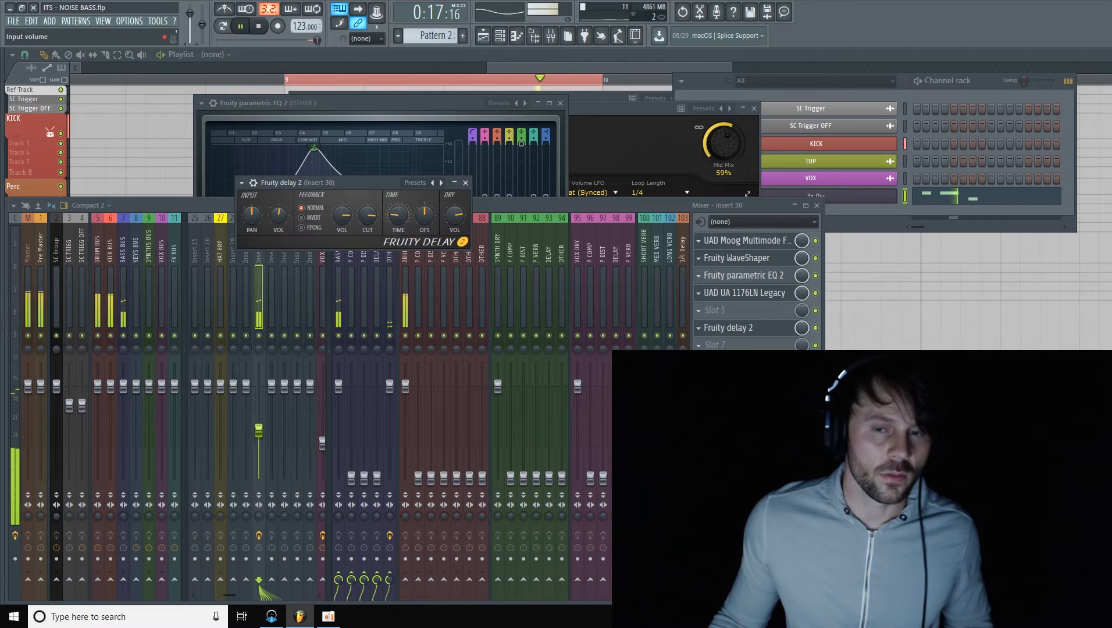
Set the Insert 30 fader to about -12.8 dB while comparing the loop with and without Fruity Delay 2
click(259, 431)
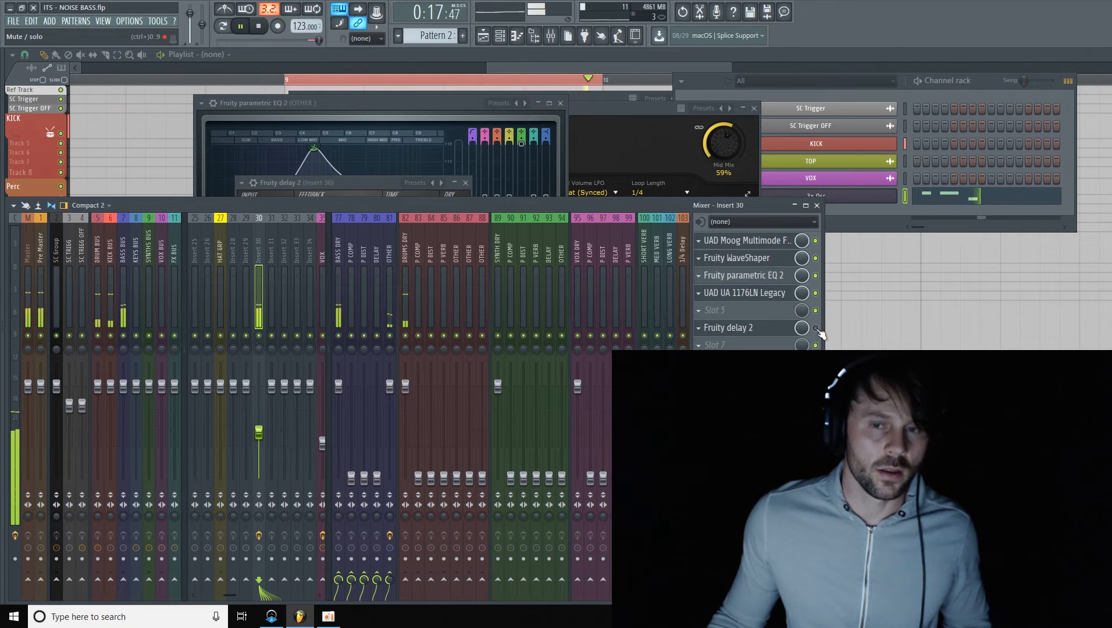
click(783, 331)
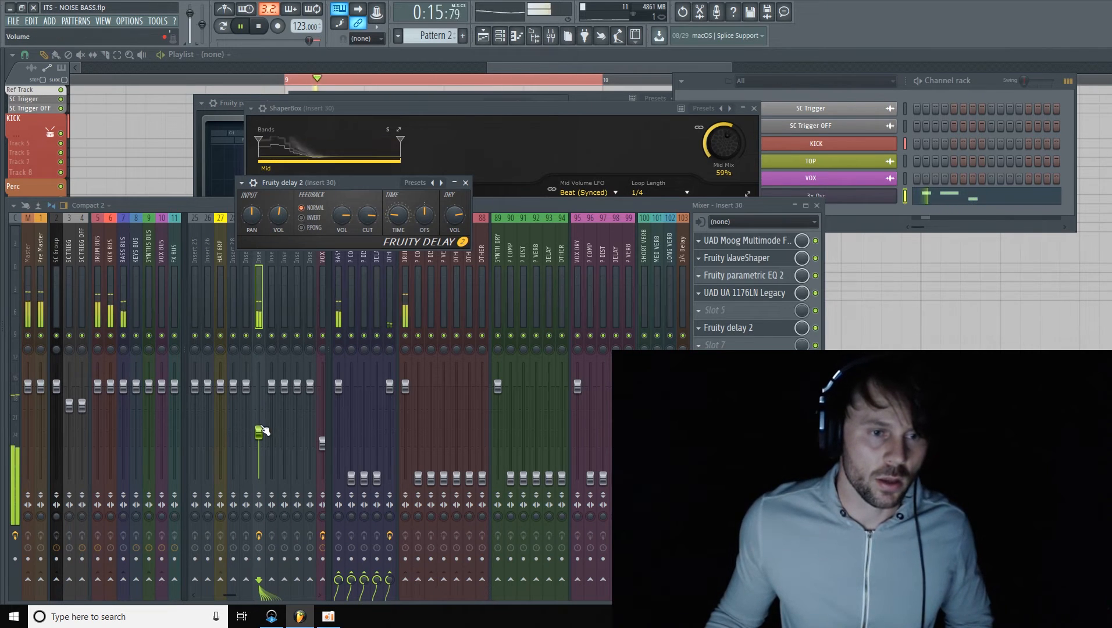
drag(263, 431, 264, 438)
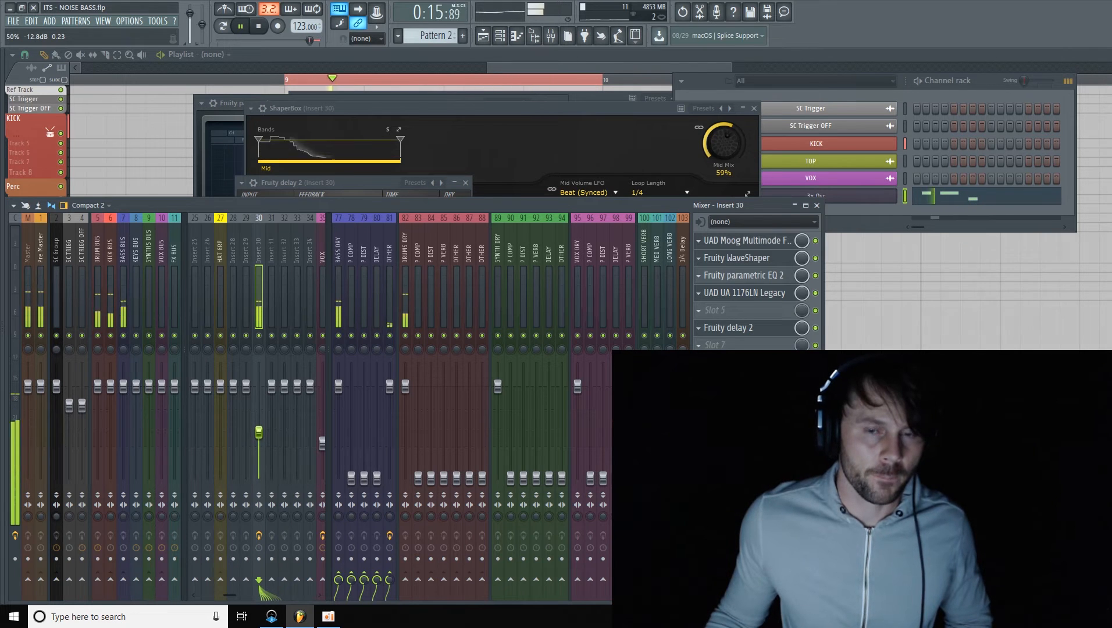
key(space)
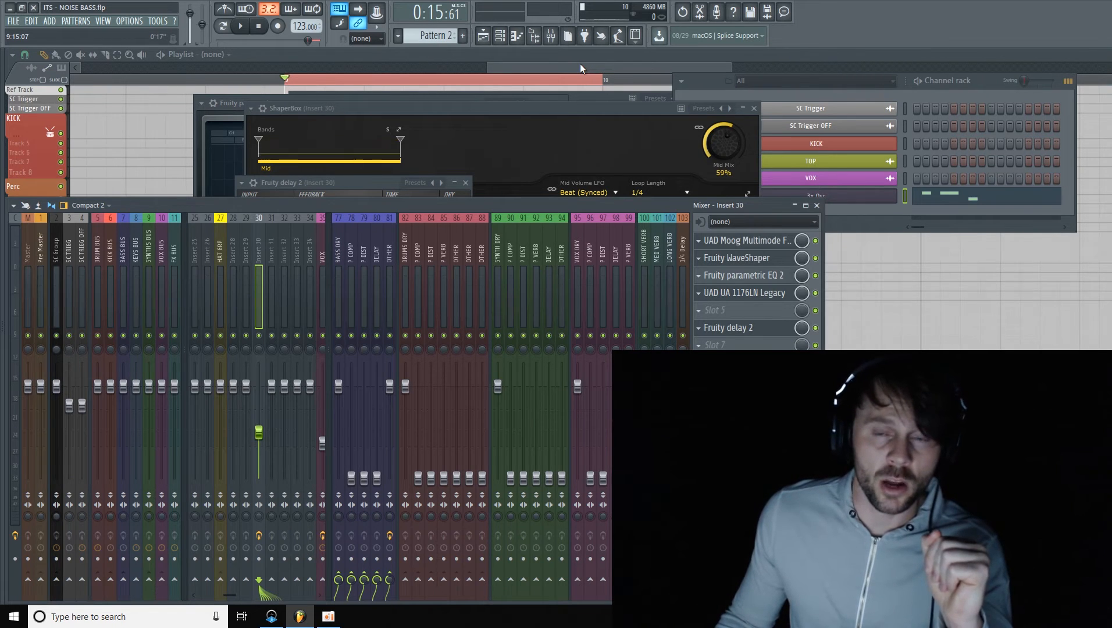
Open the 3x Osc channel and set its pitch range to 4
click(817, 172)
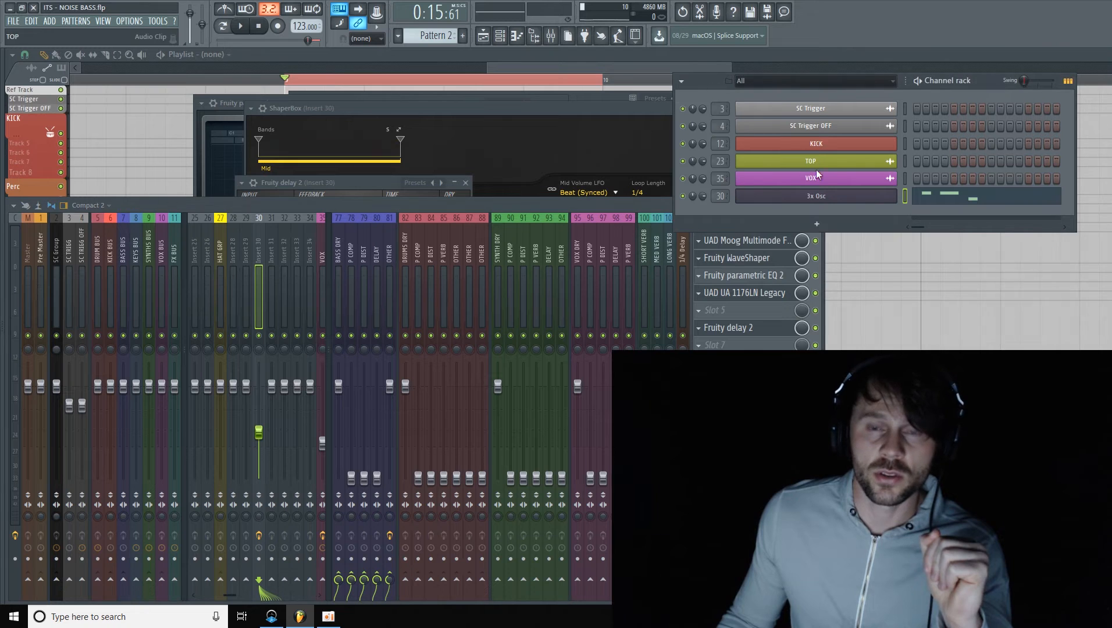
click(870, 202)
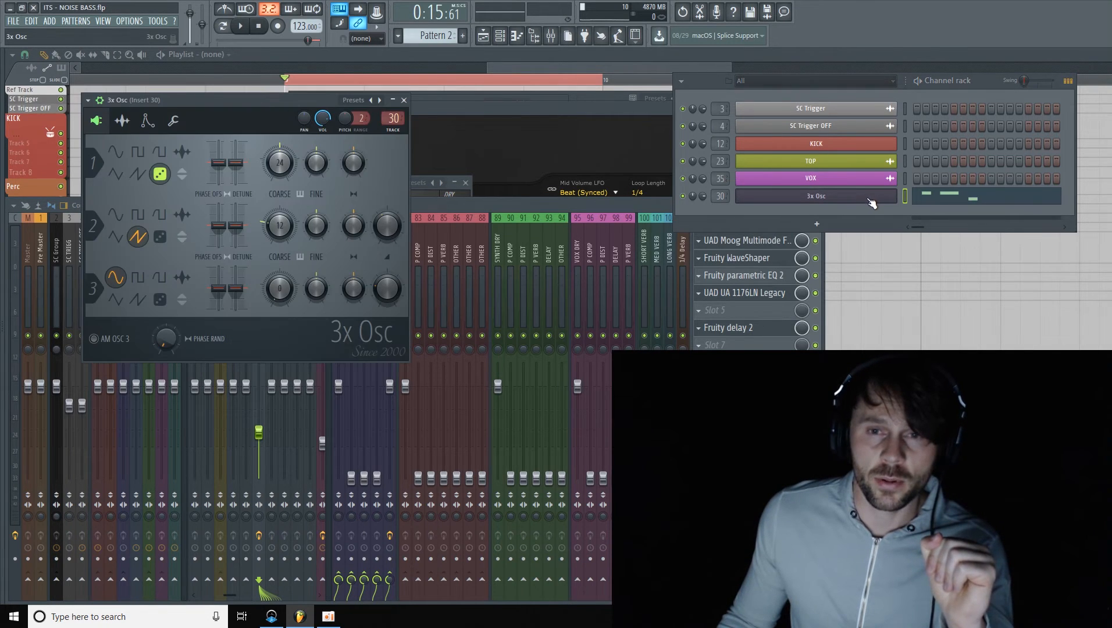
drag(242, 99, 249, 98)
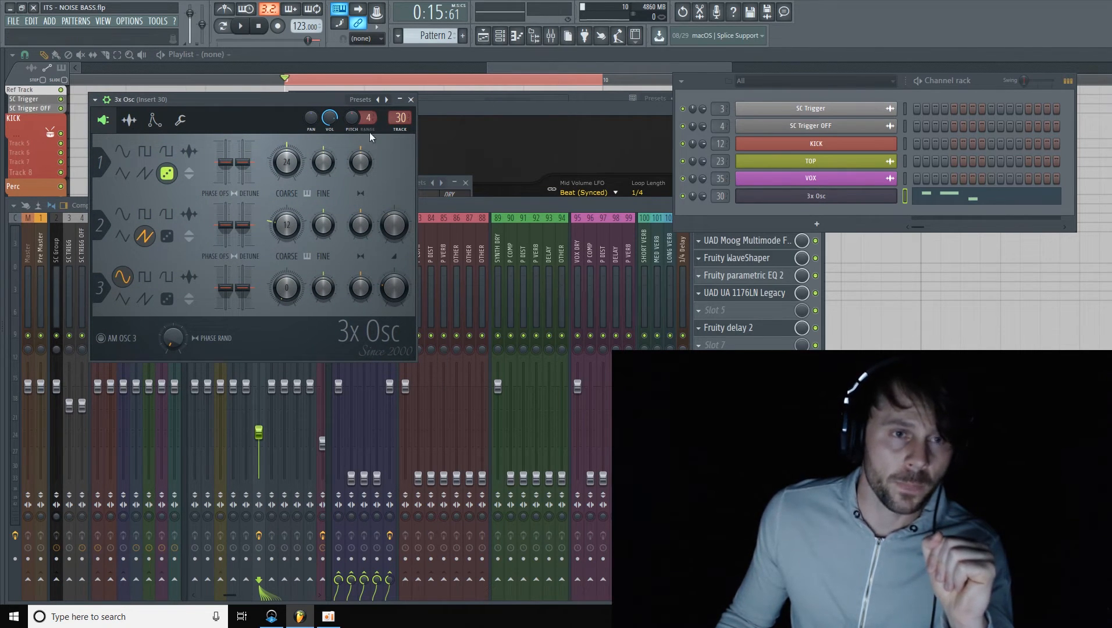
Create an automation clip for the 3x Osc channel pitch, move it to Track 20 below the bass patterns and enlarge that track
right_click(353, 120)
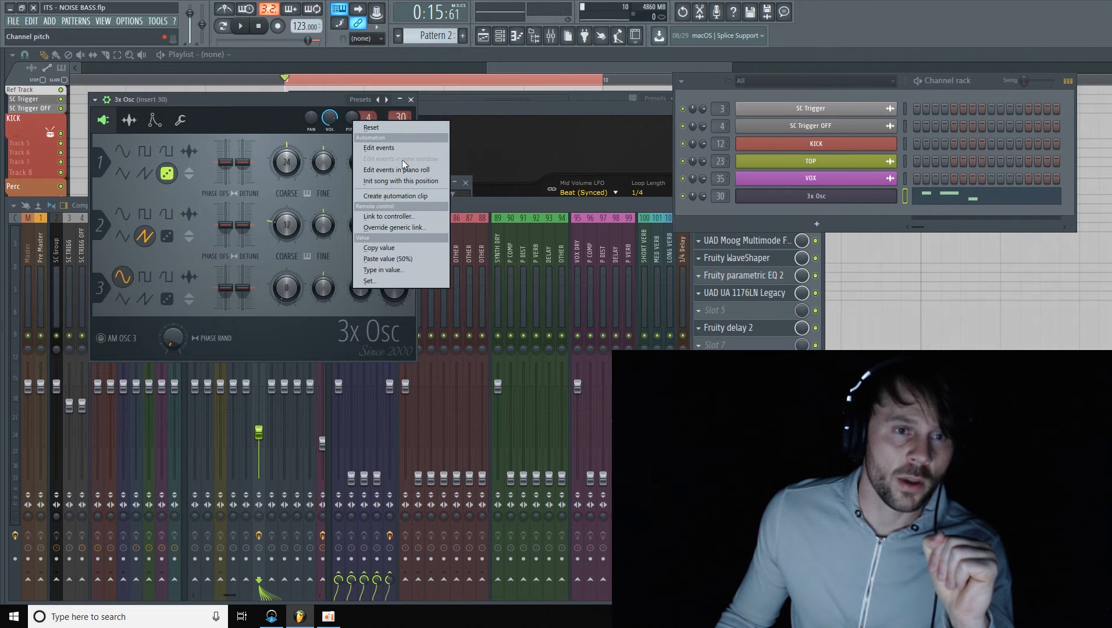
click(399, 196)
click(551, 71)
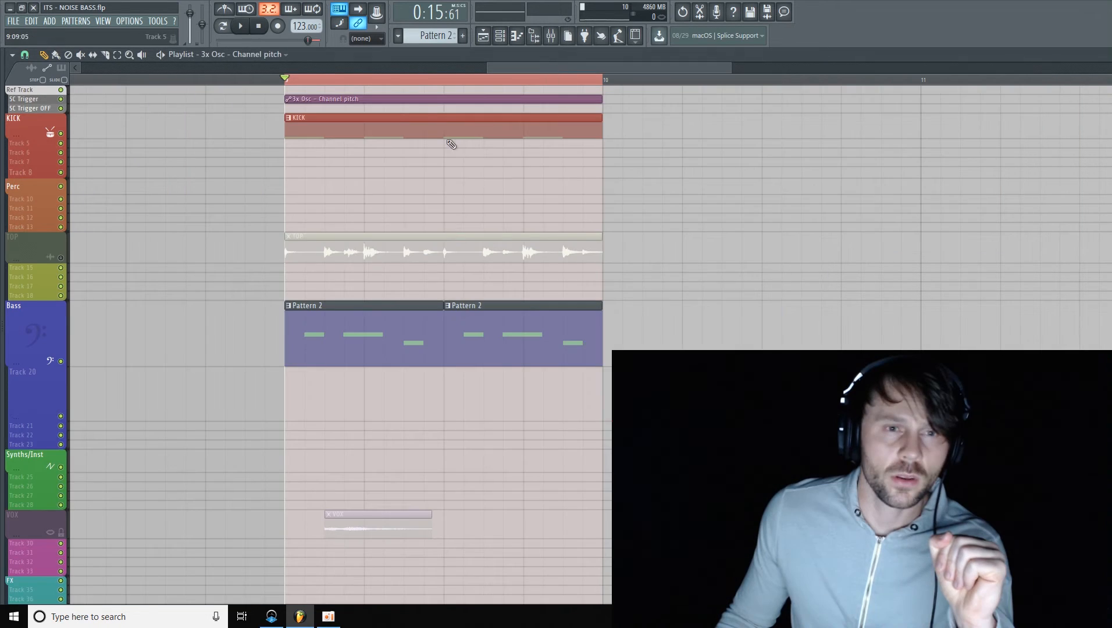
drag(415, 99, 414, 372)
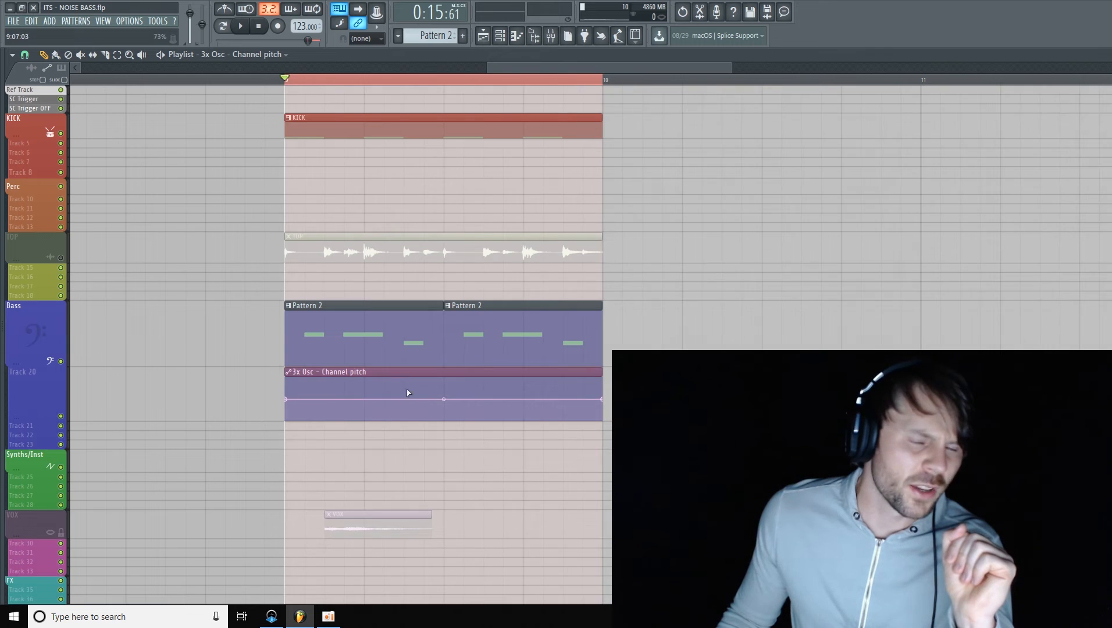
scroll(405, 393, down, 2)
drag(46, 324, 46, 360)
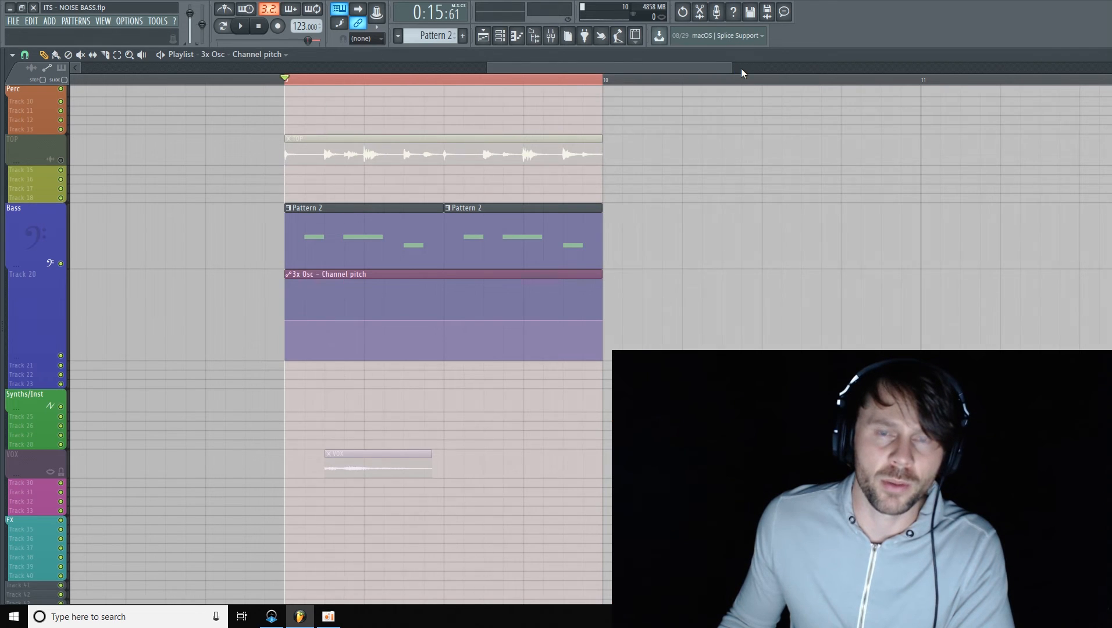
Shorten the channel pitch clip to one Pattern 2 length with its end point at 50%, and repeat it under the second pattern
mouse_move(729, 68)
mouse_down()
mouse_move(764, 65)
mouse_move(748, 68)
mouse_up()
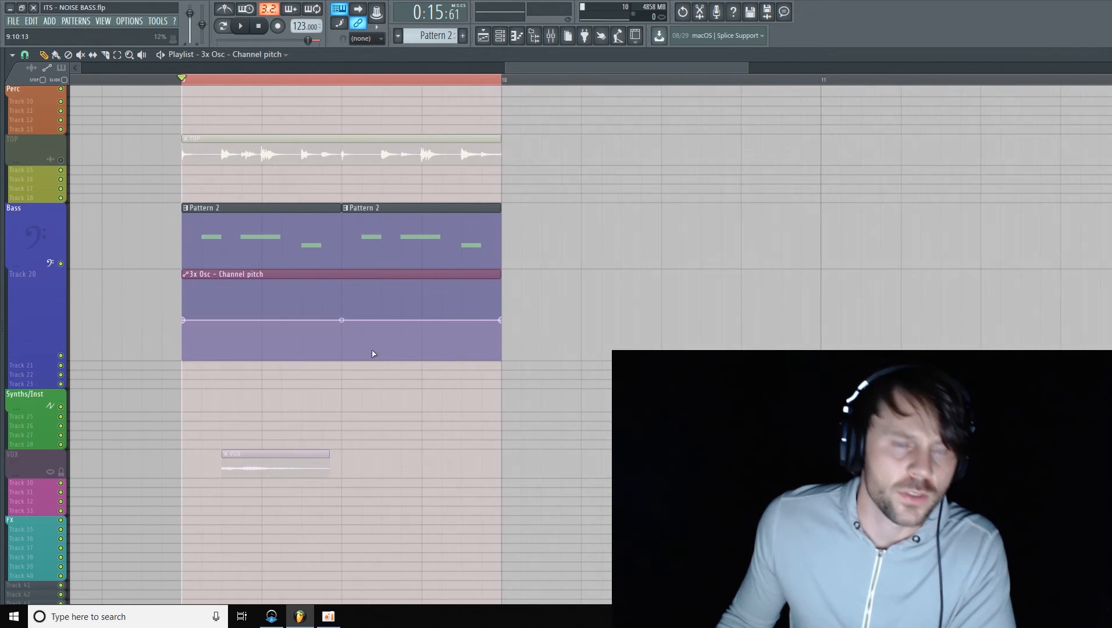
right_click(503, 322)
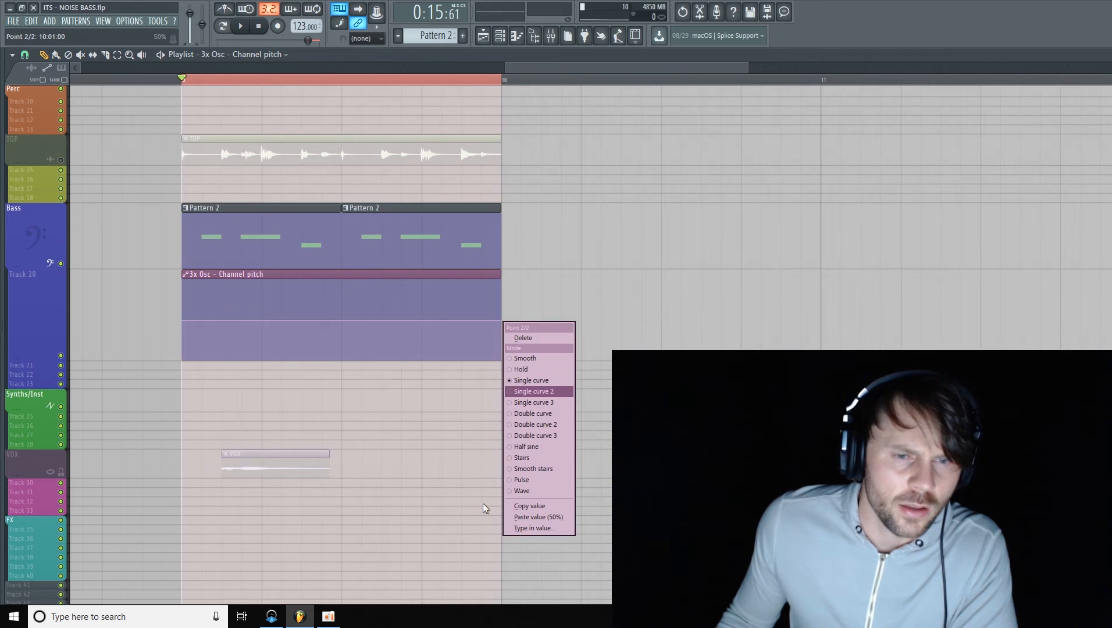
click(541, 505)
drag(503, 322, 343, 319)
right_click(343, 320)
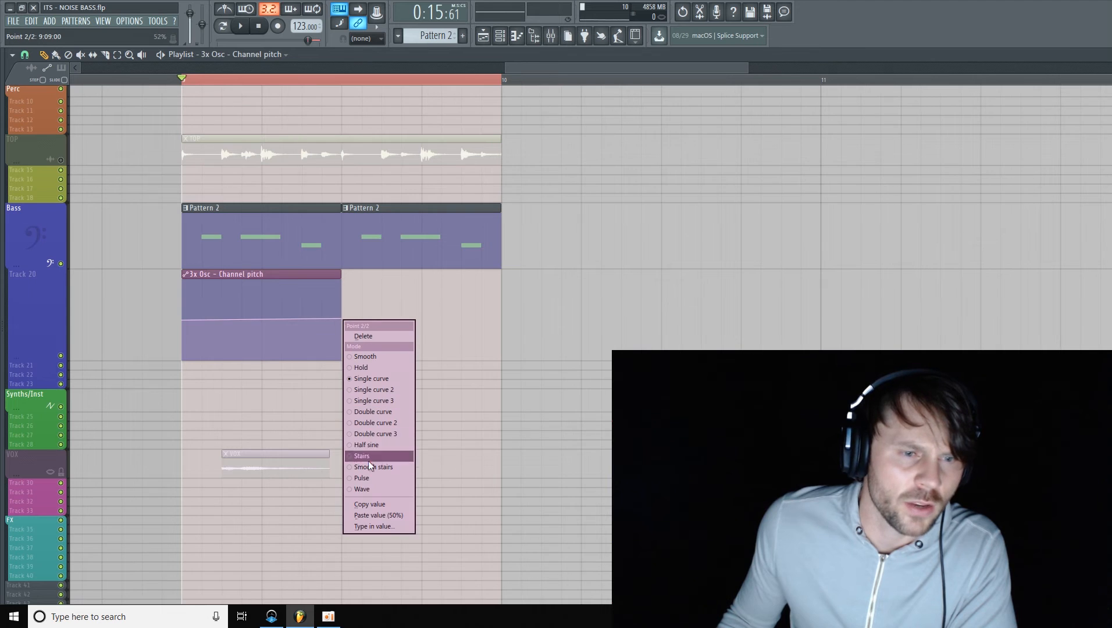
click(378, 515)
click(356, 353)
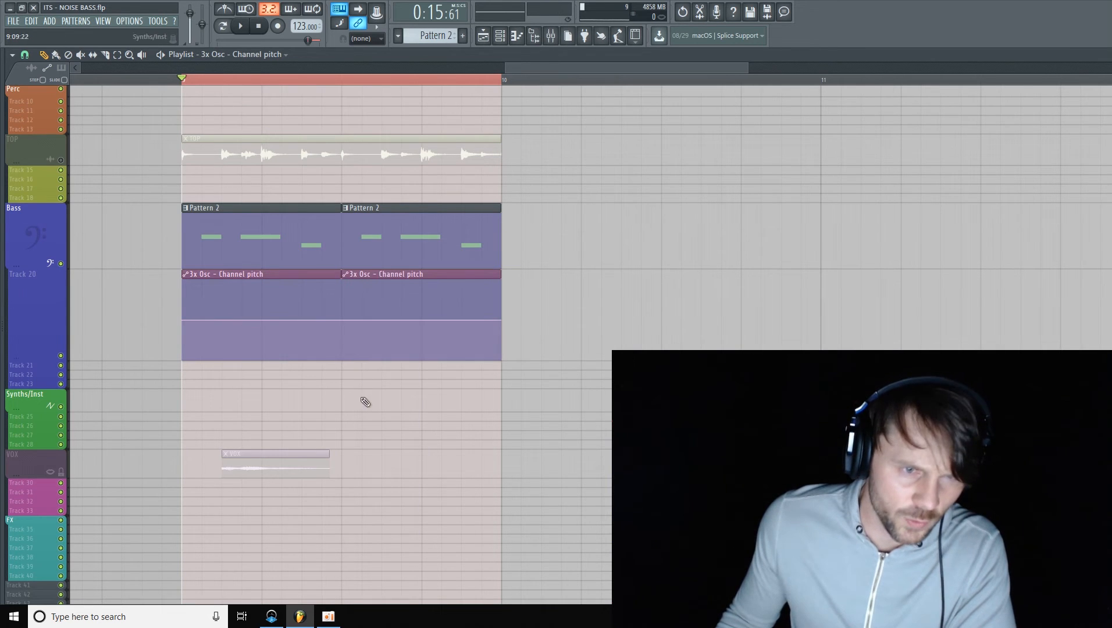
Make the Bass track and Track 20 taller in the playlist for detailed pitch editing
drag(749, 68, 608, 76)
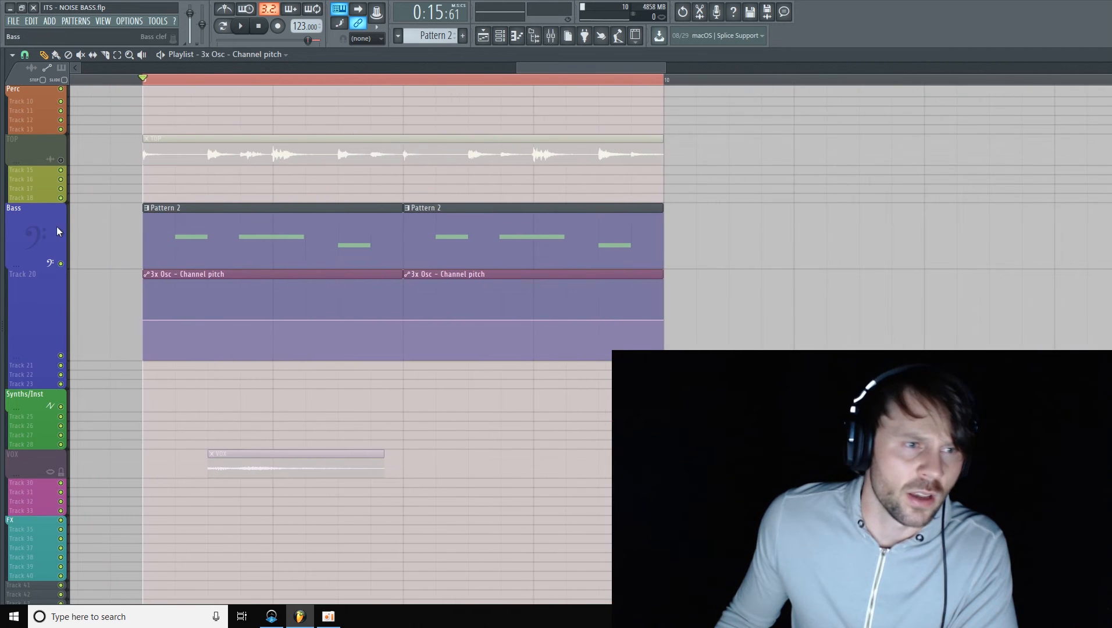
drag(37, 263, 37, 279)
drag(29, 366, 30, 393)
scroll(59, 356, down, 2)
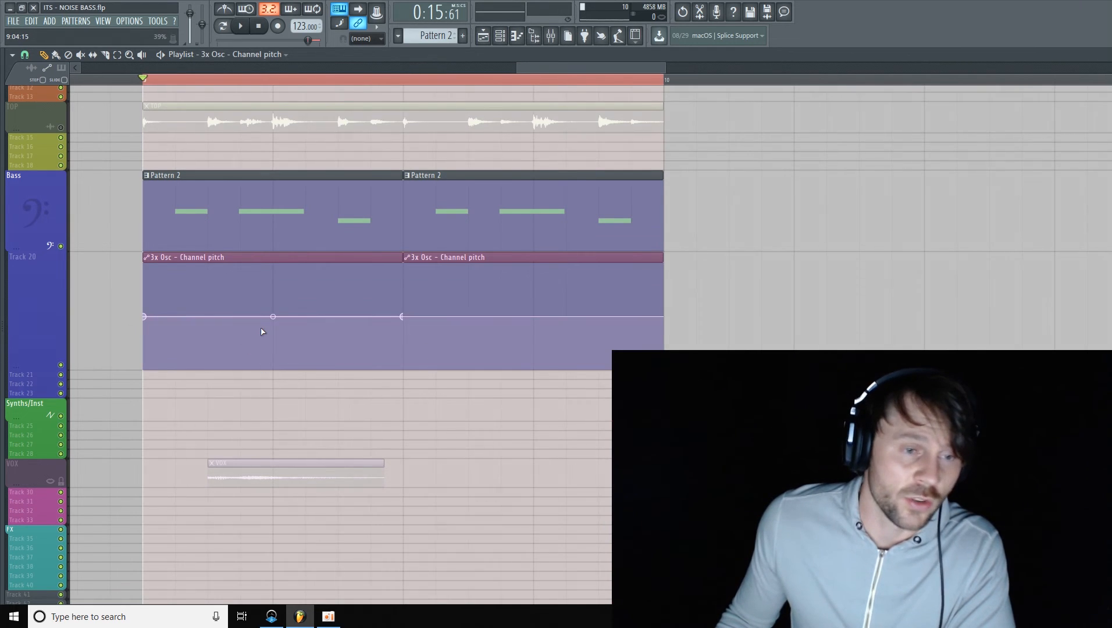
scroll(260, 330, up, 2)
scroll(260, 329, down, 2)
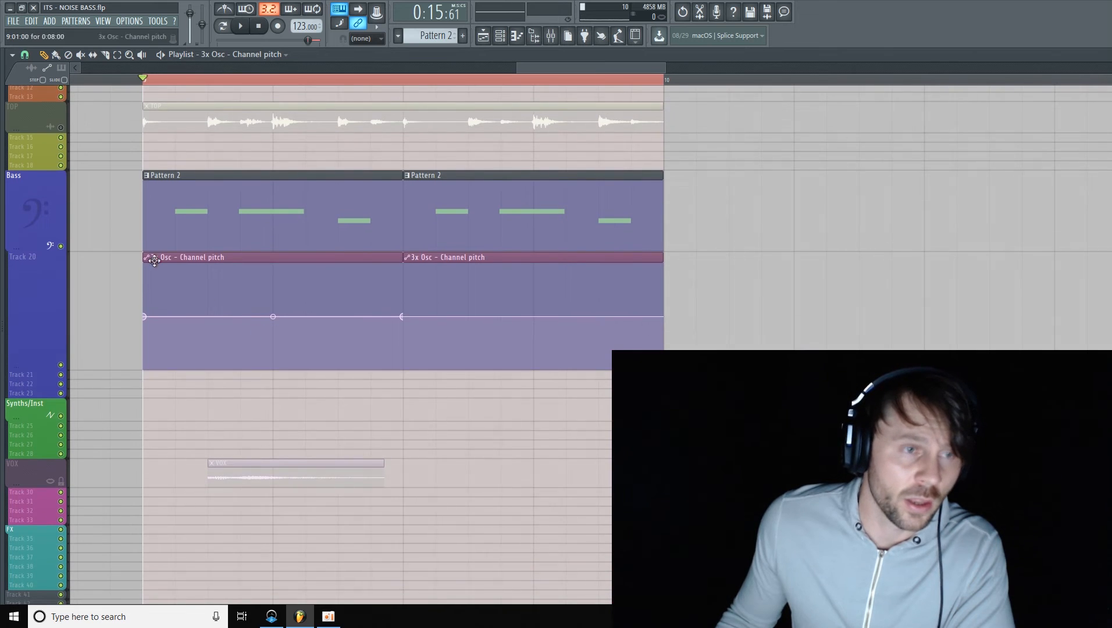
Change the playlist snap setting for editing the channel pitch automation
click(25, 55)
click(41, 113)
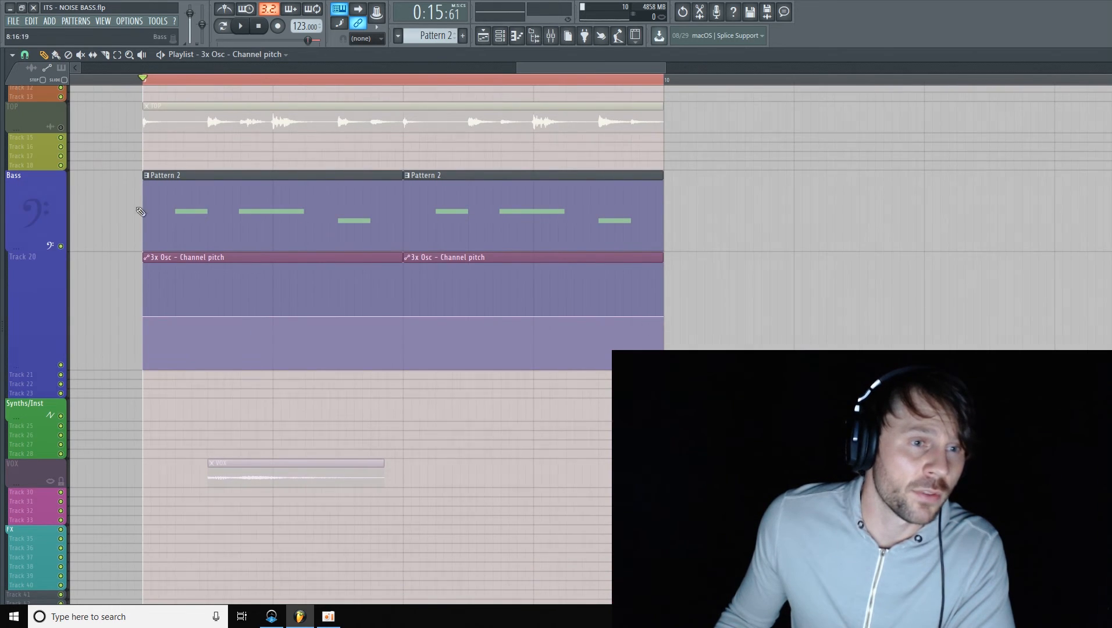
scroll(194, 289, down, 4)
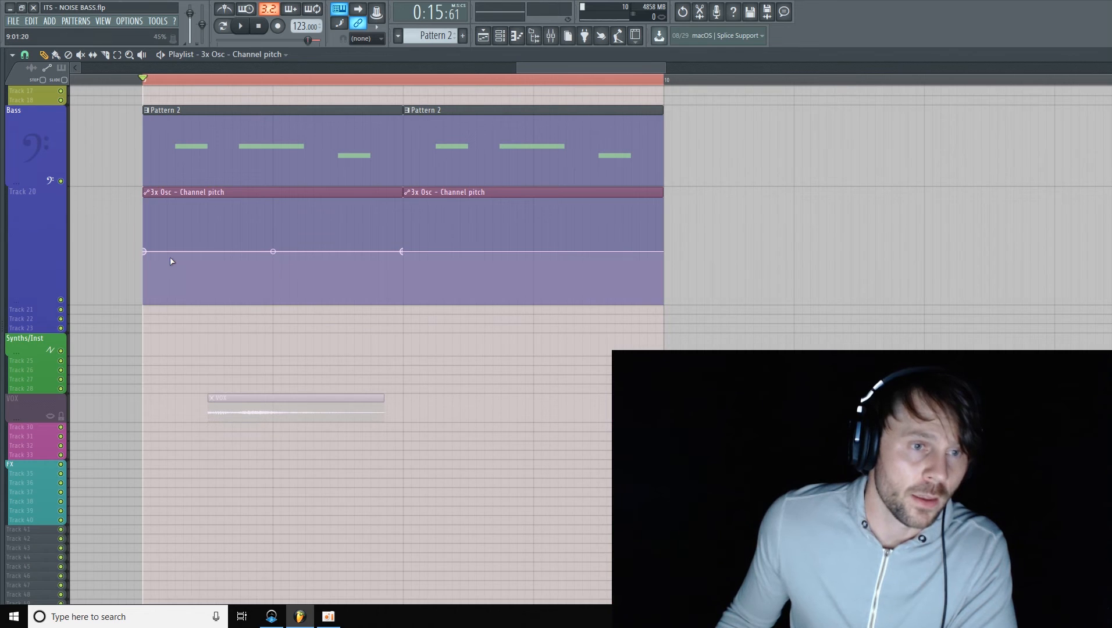
Fine-tune the heights of the Bass track and Track 20 in the playlist to frame the two channel pitch clips
drag(666, 68, 669, 68)
drag(23, 185, 28, 188)
drag(35, 303, 35, 289)
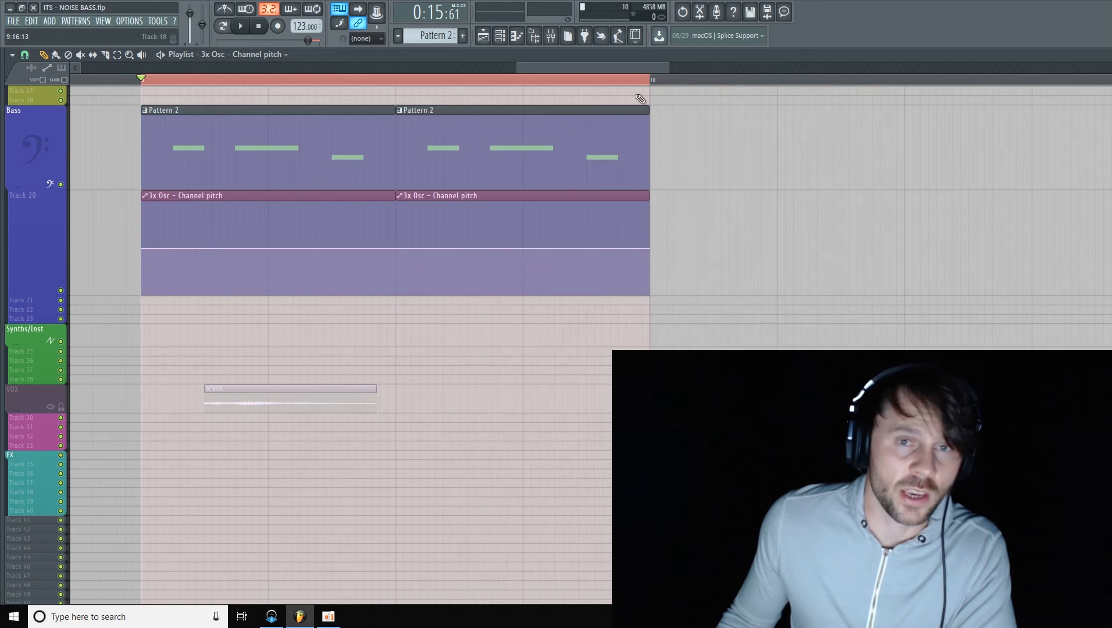
scroll(673, 67, right, 3)
scroll(643, 67, left, 5)
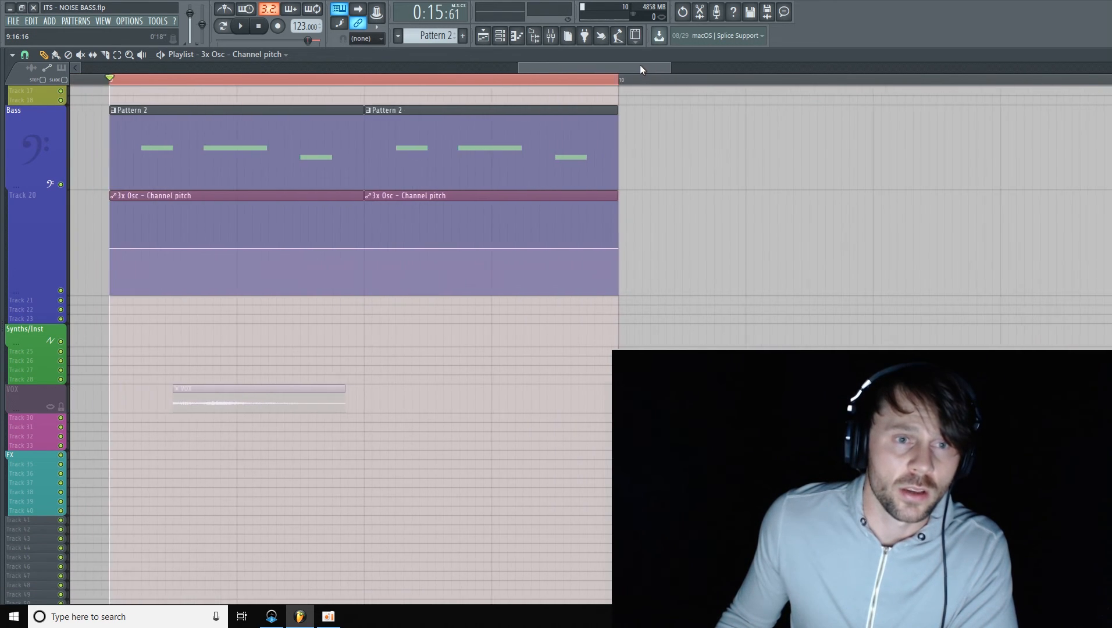
scroll(646, 71, right, 3)
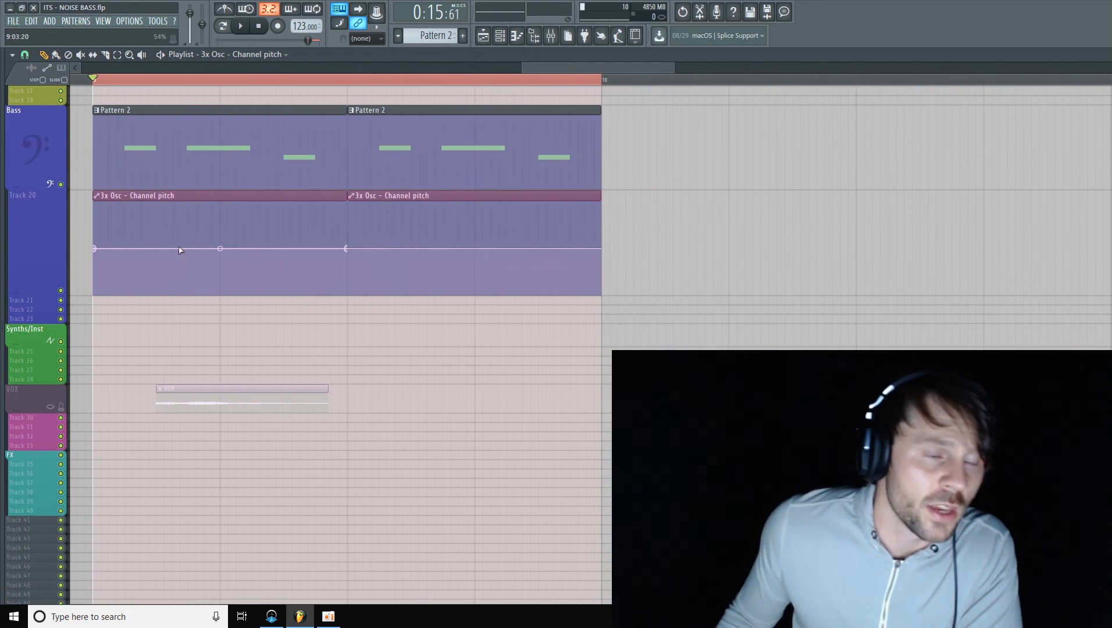
During playback, add two points to the first channel pitch clip and pull the second down near the minimum for a curved dip
right_click(163, 249)
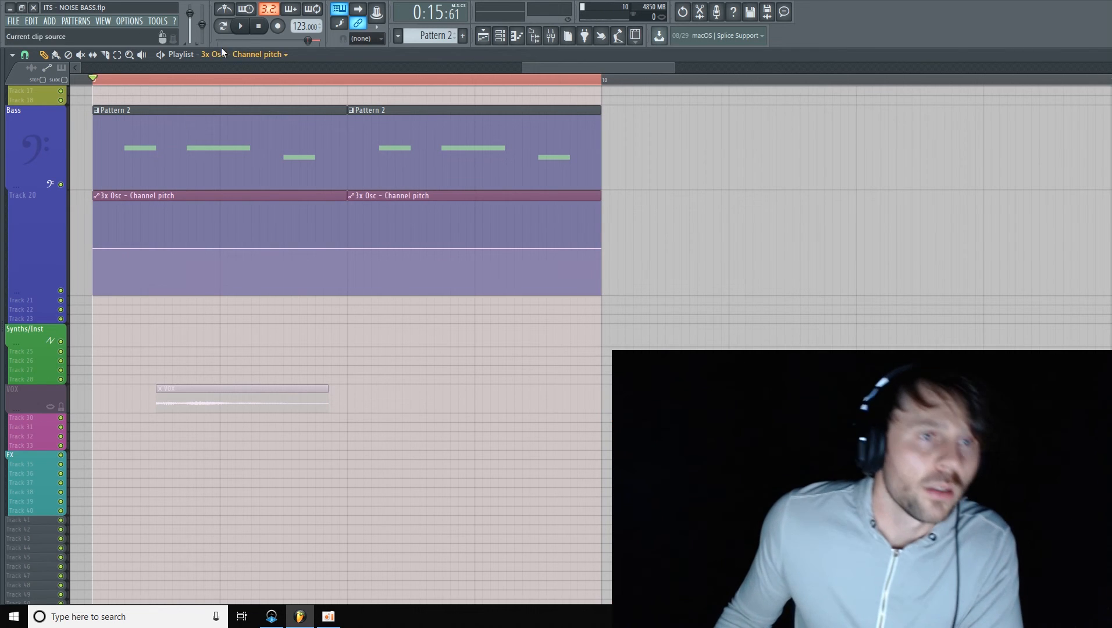
click(242, 27)
right_click(198, 249)
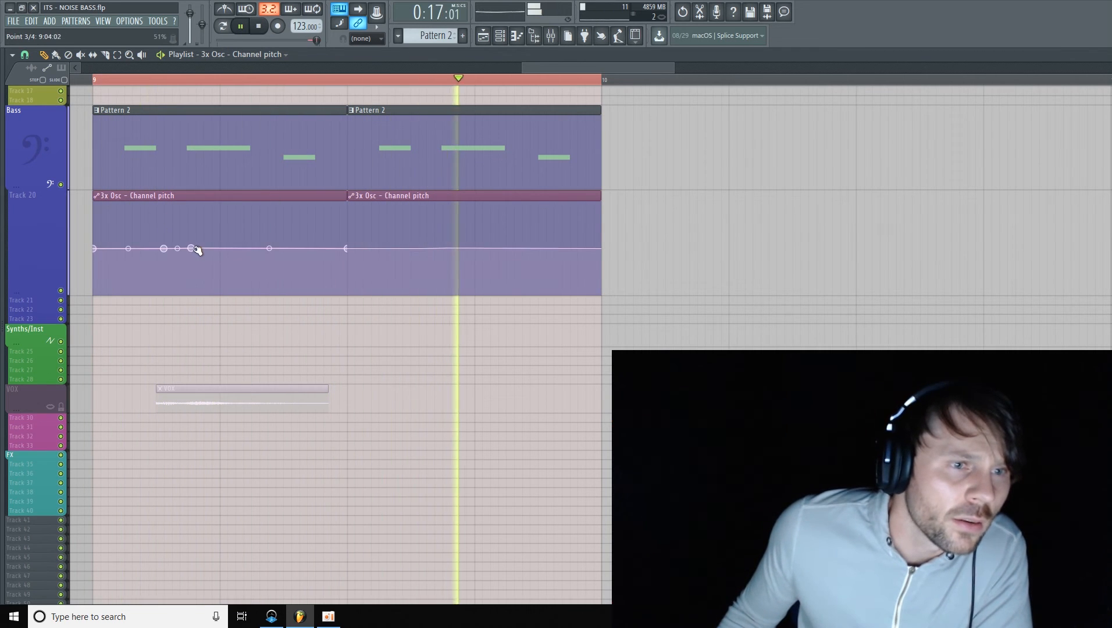
drag(197, 248, 216, 291)
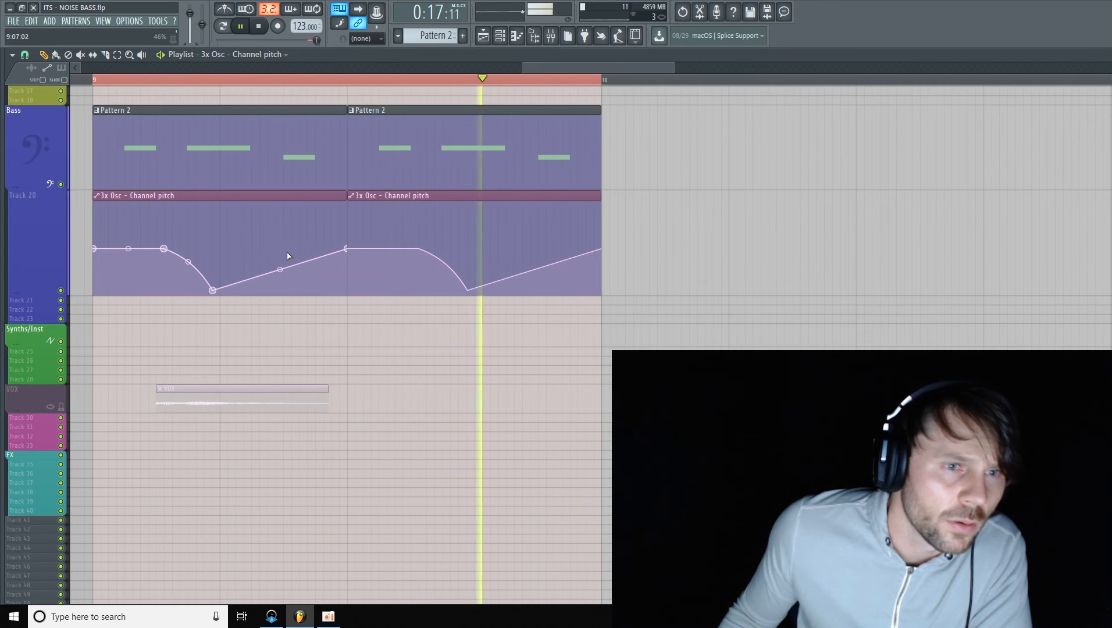
Add a high peak after the pitch dip, with a mid-level point between them, and curve the rise out of the dip
right_click(287, 253)
drag(287, 253, 303, 214)
right_click(274, 232)
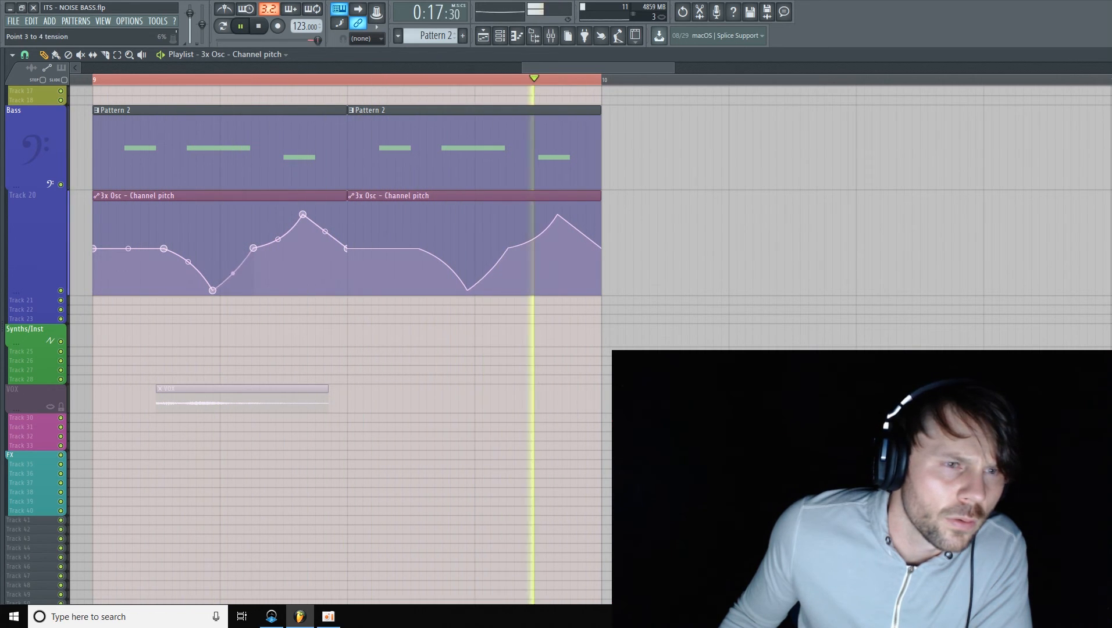
drag(232, 277, 214, 292)
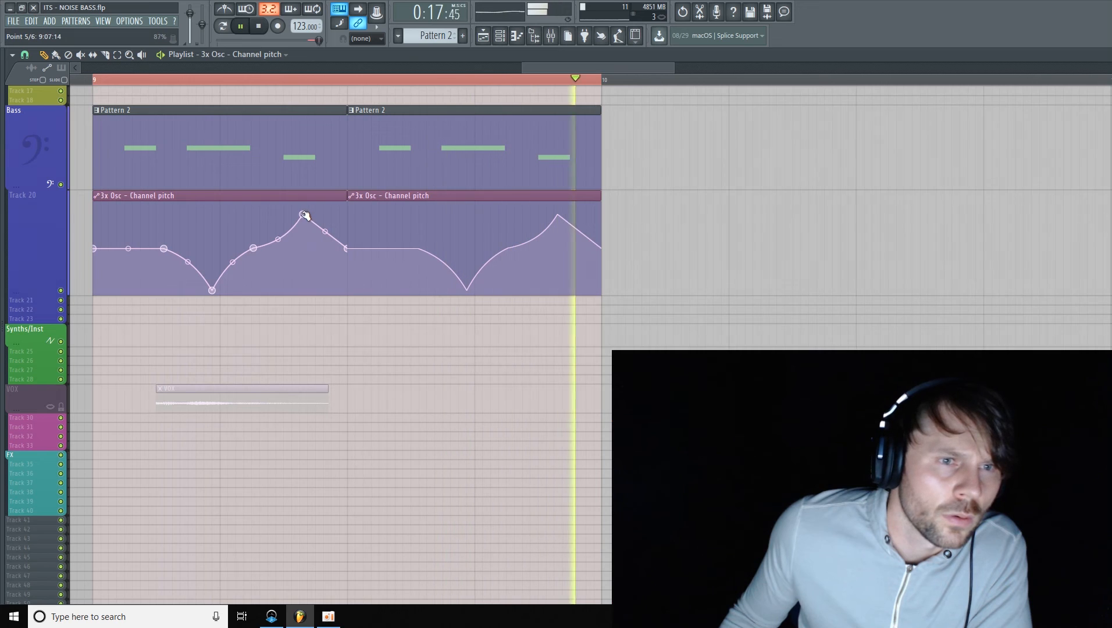
Lower the pitch peak to about 80%, adjust its timing and curve its falling side back to the clip's end
drag(303, 215, 309, 222)
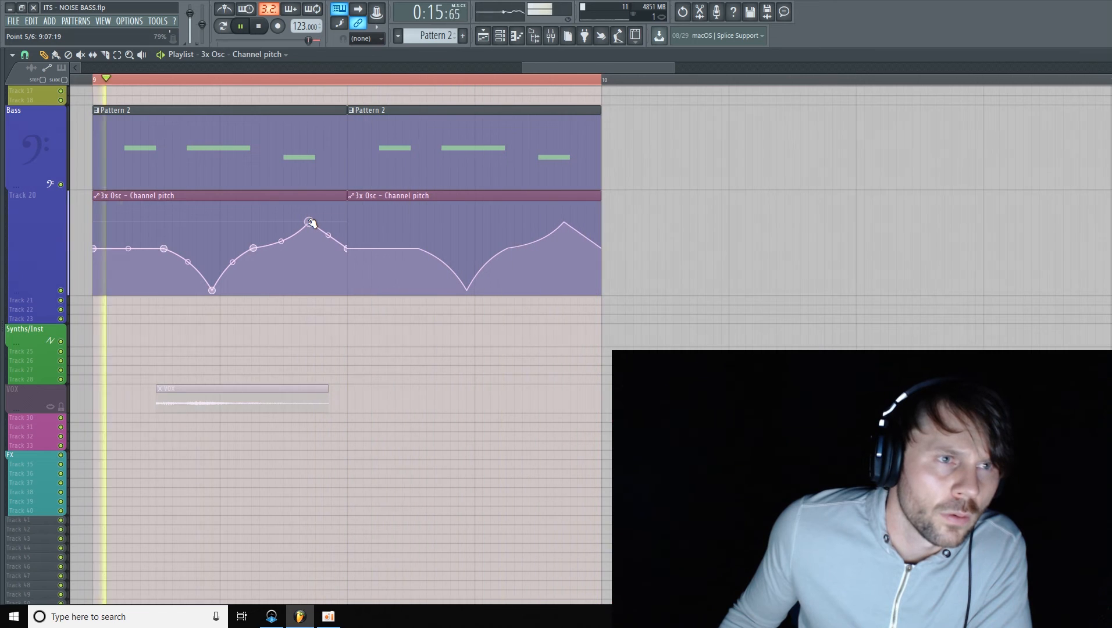
drag(281, 242, 315, 222)
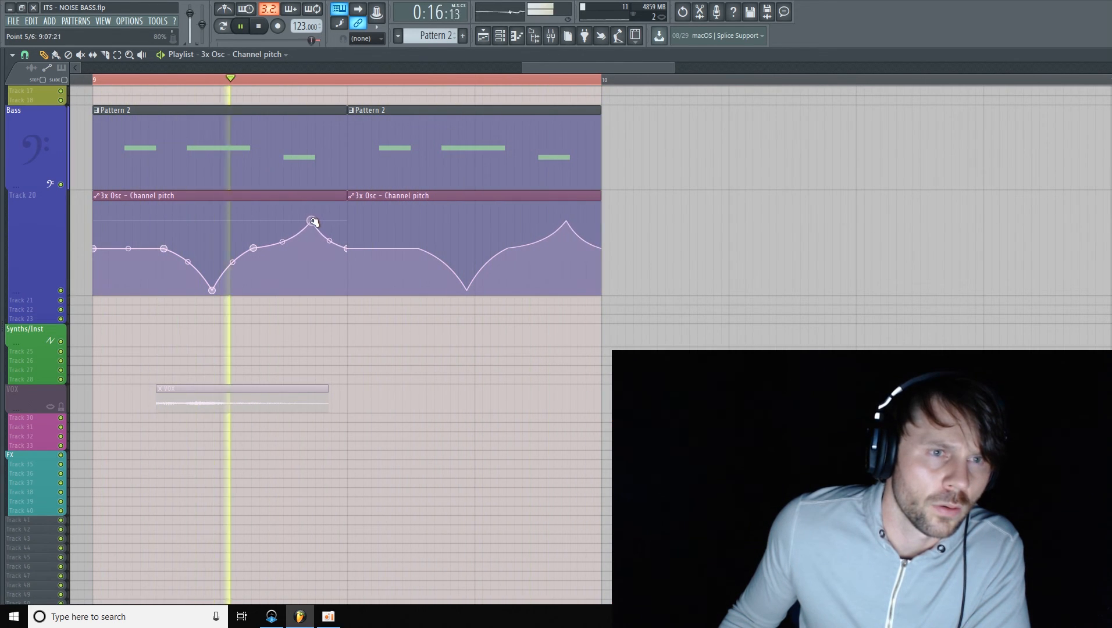
drag(315, 221, 305, 221)
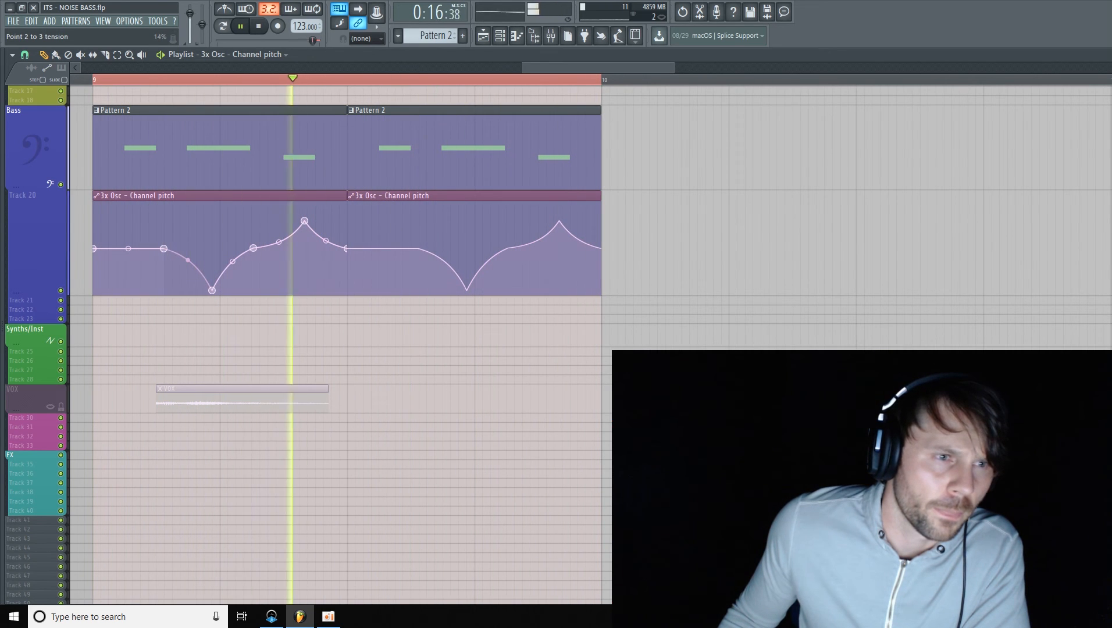
Add a point before the pitch dip to smooth the descent, and bend the rise so it starts slowly and ends steeply
right_click(153, 248)
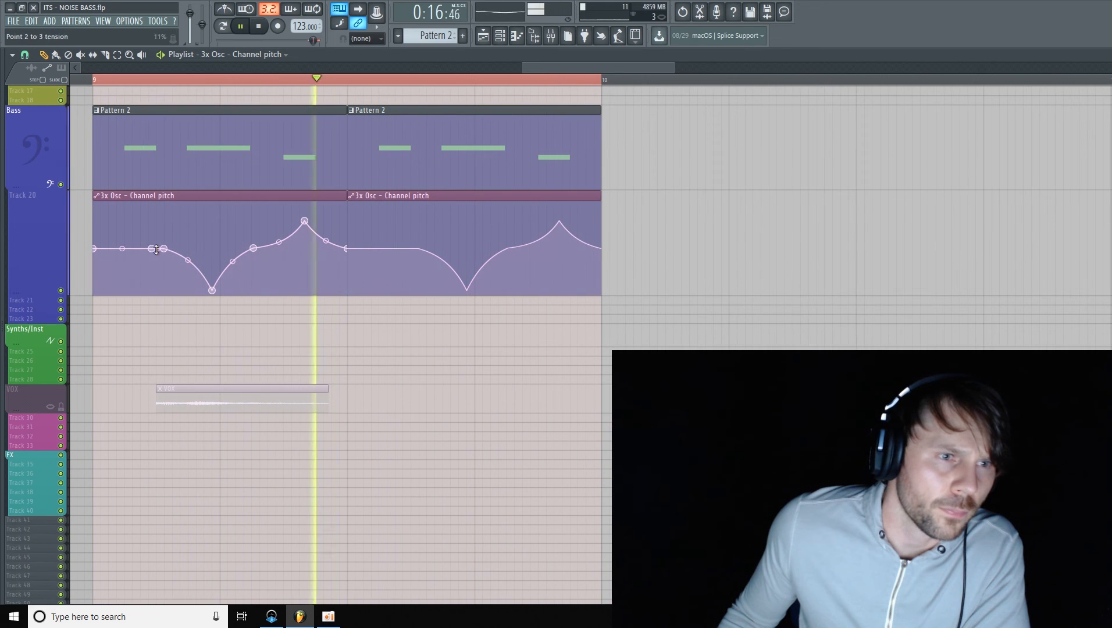
drag(164, 249, 232, 257)
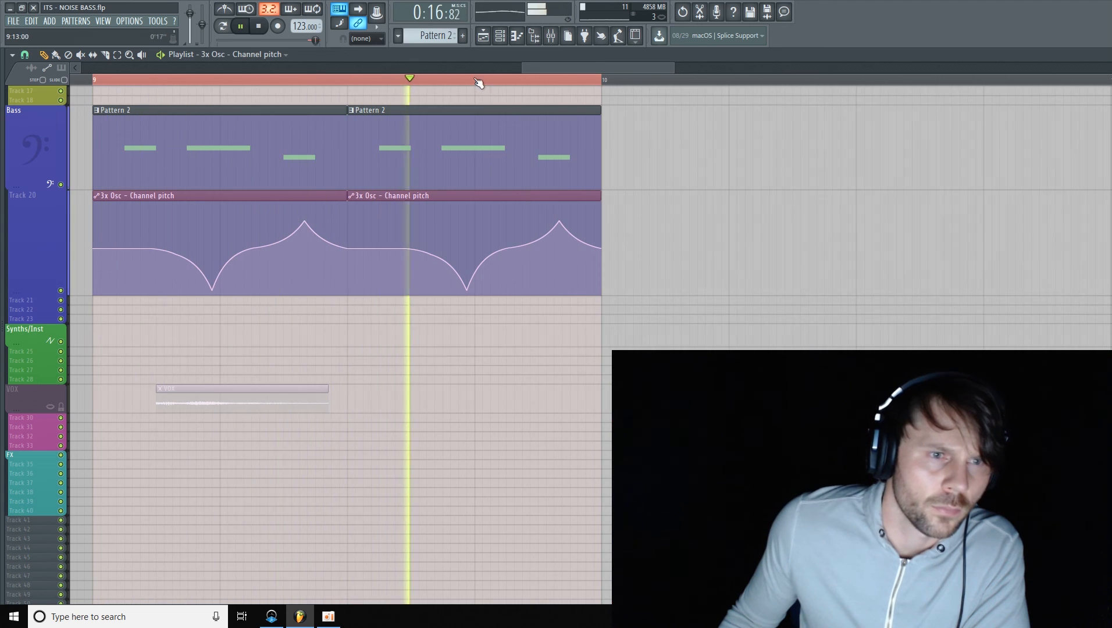
drag(585, 68, 558, 68)
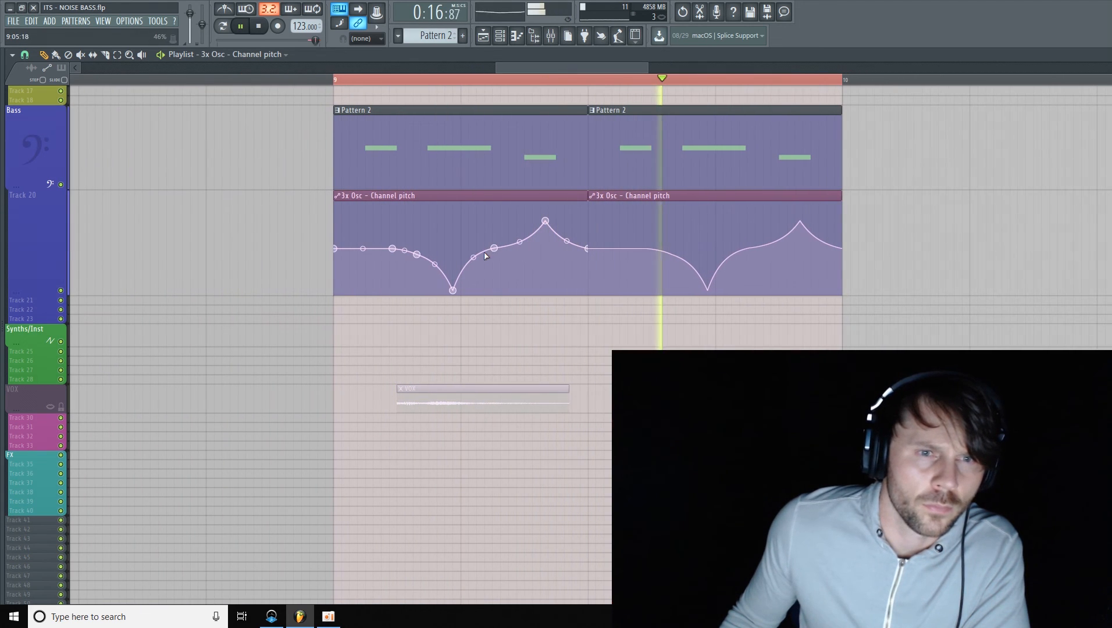
drag(473, 279, 474, 283)
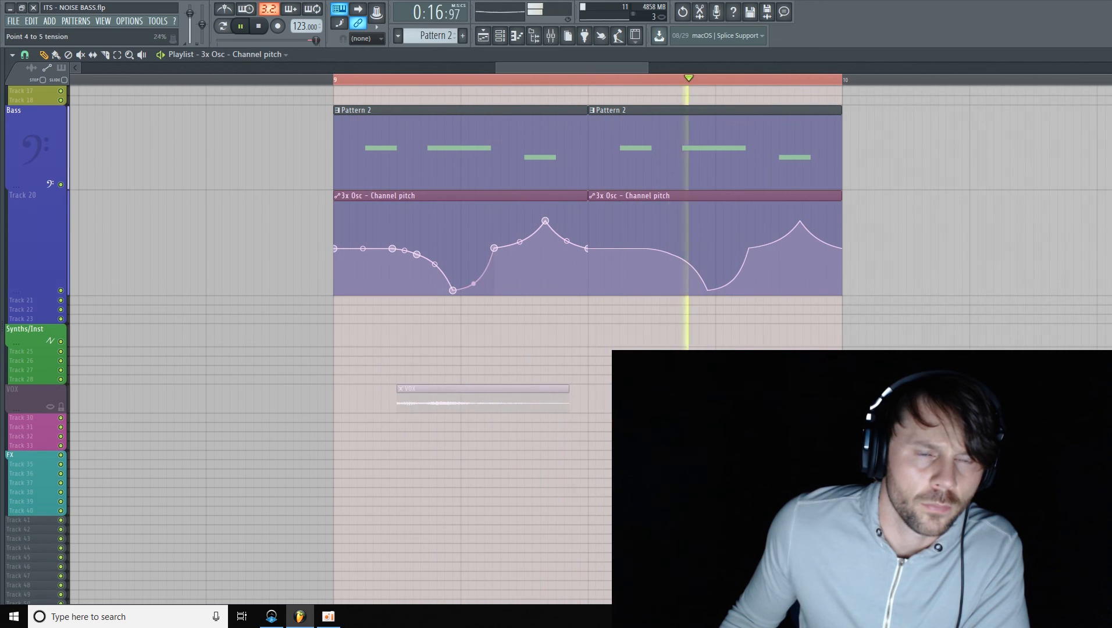
drag(473, 285, 473, 285)
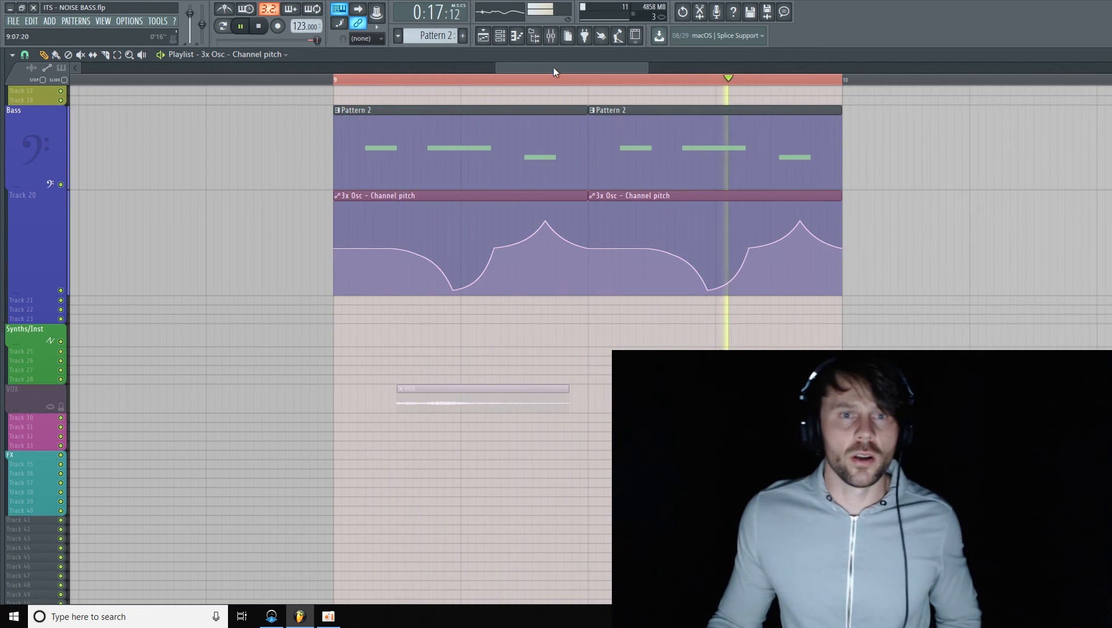
Reduce Track 20's height slightly, stop playback and briefly check the mixer
drag(554, 67, 581, 81)
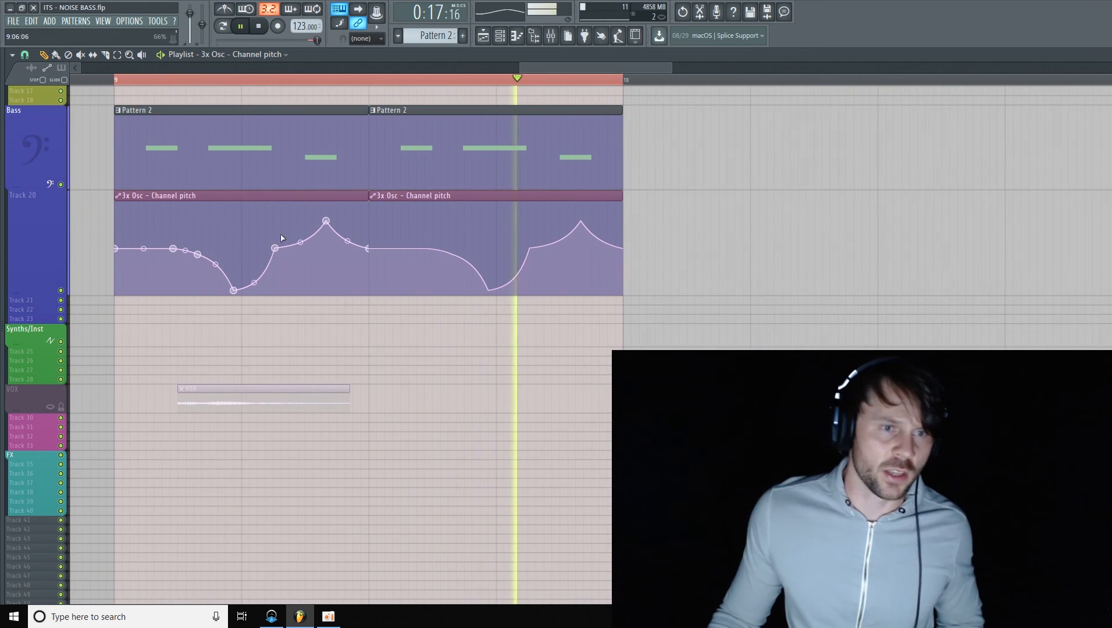
drag(27, 293, 27, 290)
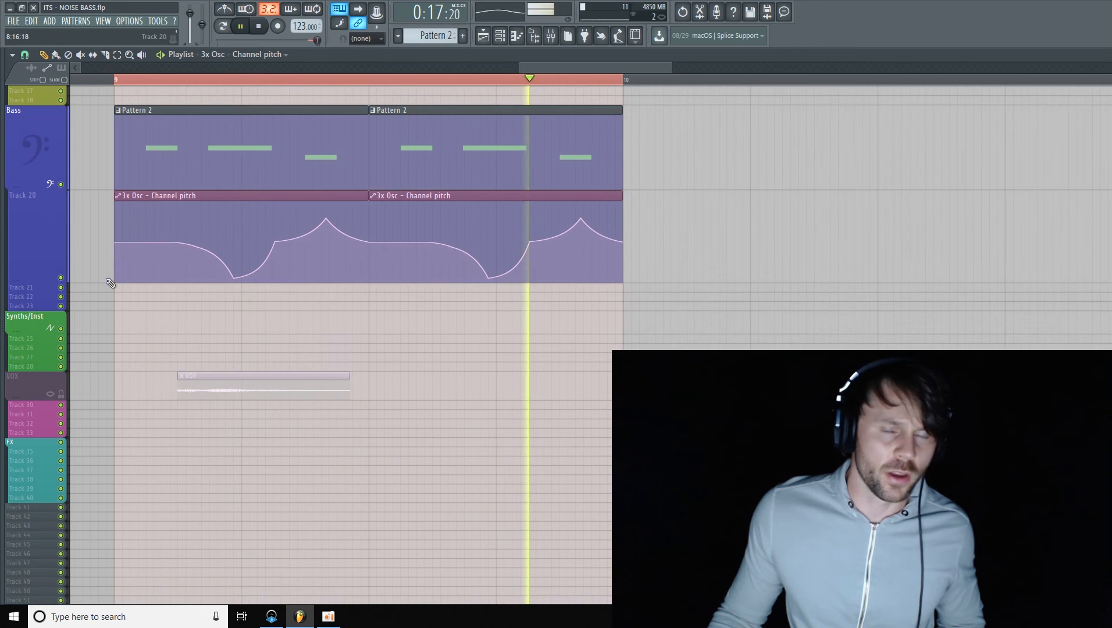
key(space)
click(551, 36)
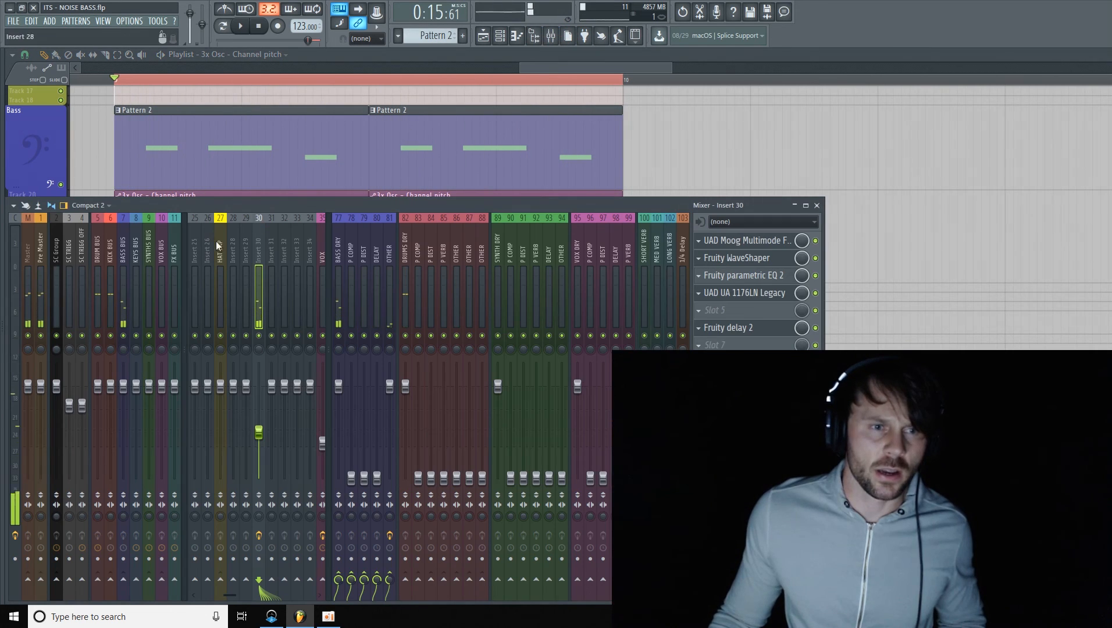
click(551, 36)
Unmute the TOP track, shrink Track 20 a little more and play the loop
scroll(104, 305, up, 10)
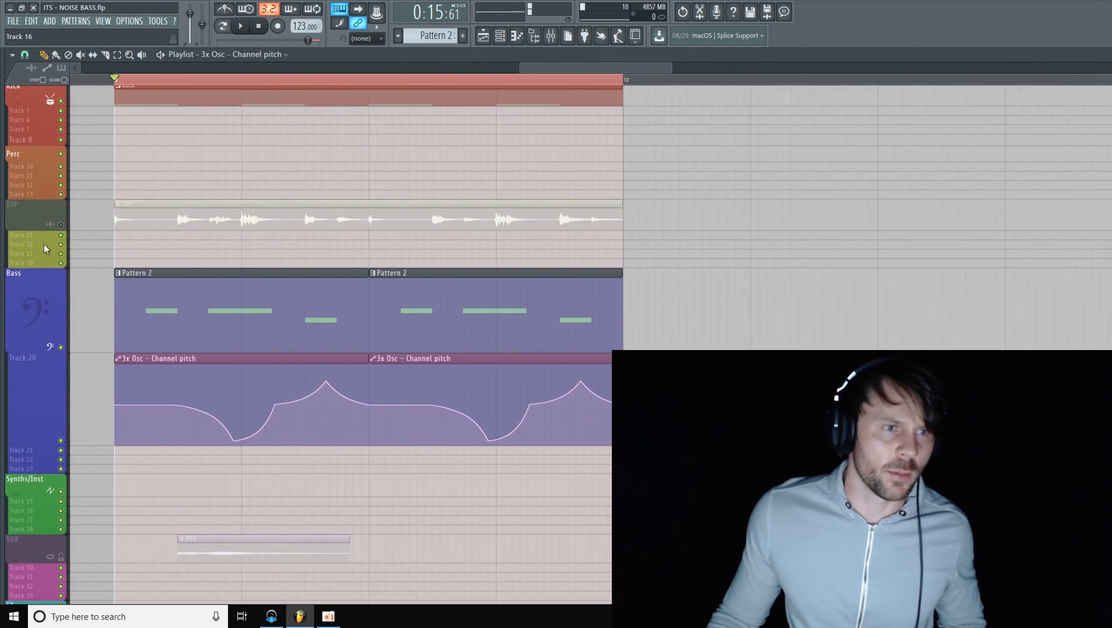
click(60, 226)
scroll(46, 258, down, 1)
scroll(47, 260, down, 1)
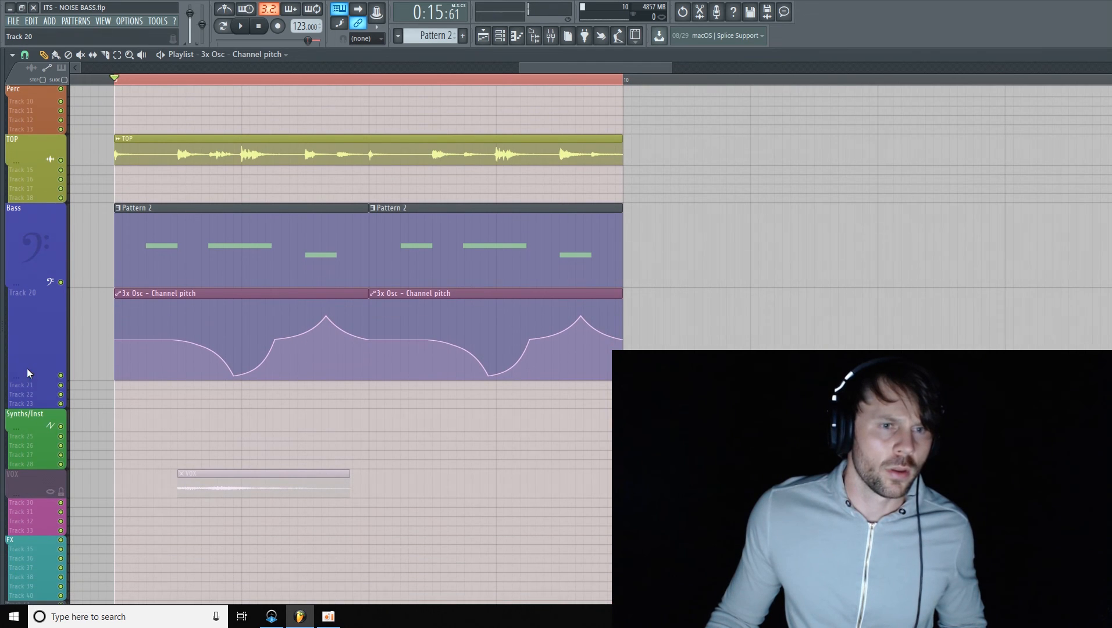
drag(28, 380, 28, 364)
key(space)
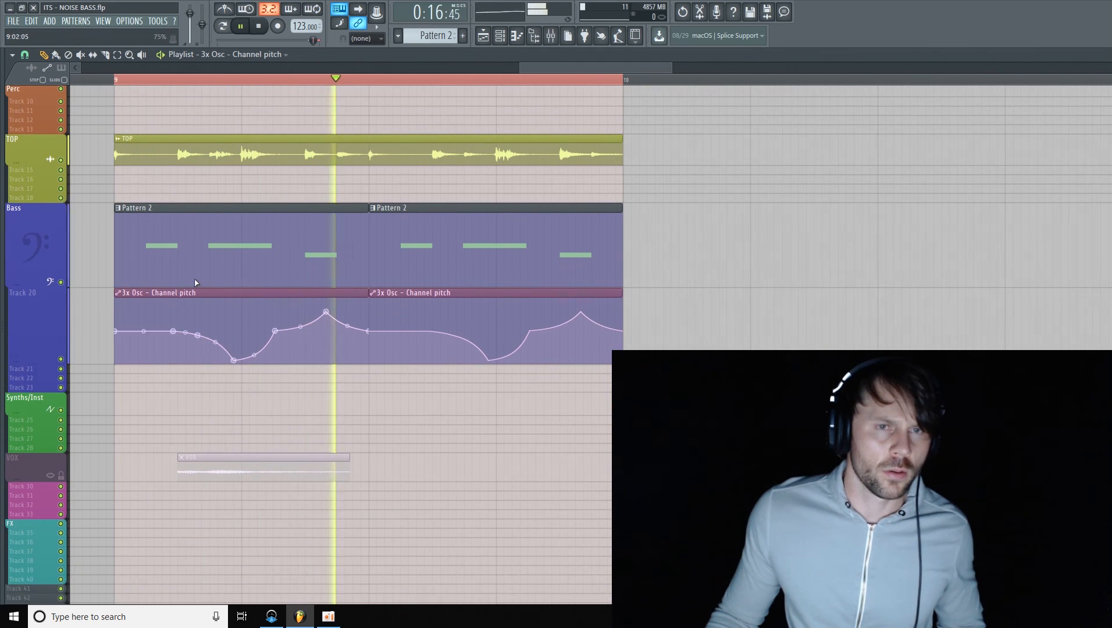
Set Insert 30's mixer volume to about -13.4 dB while the loop plays
click(551, 36)
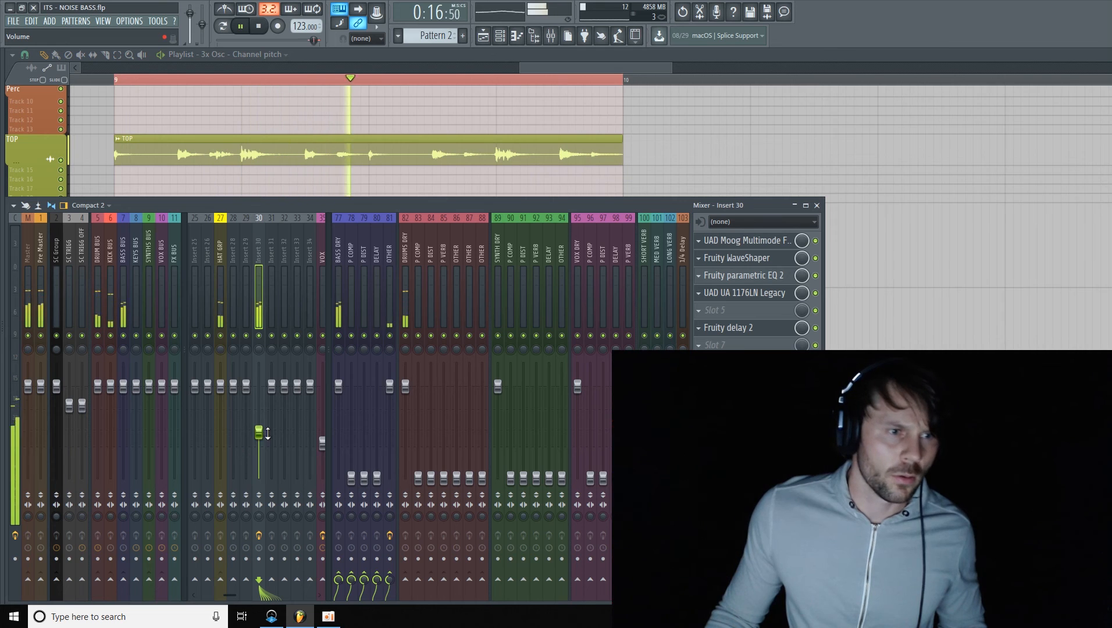
drag(268, 434, 258, 433)
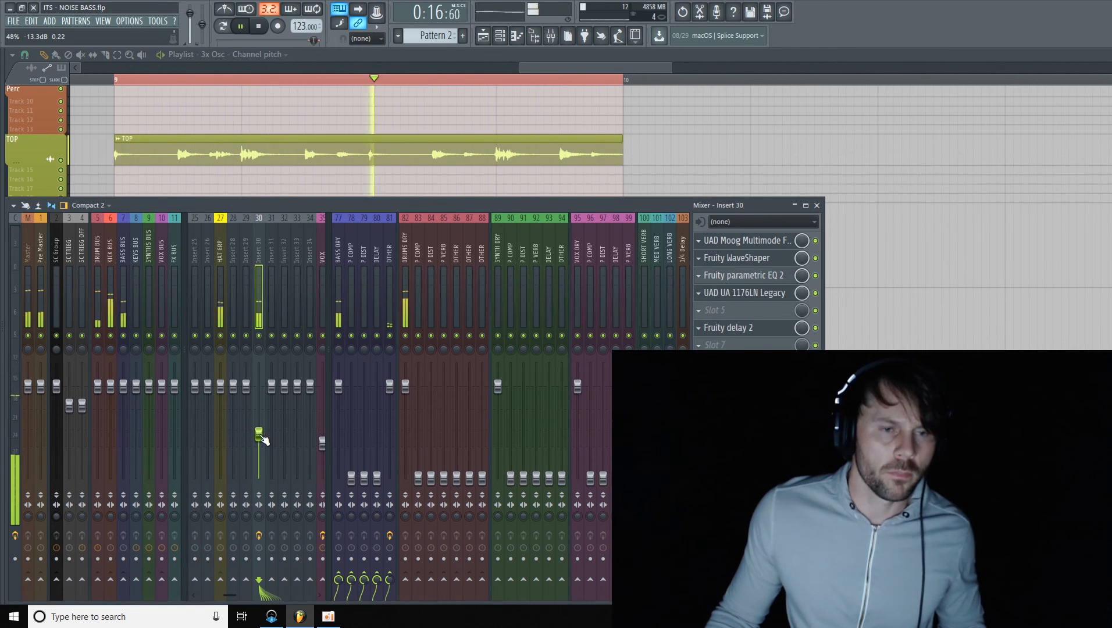
drag(259, 435, 259, 434)
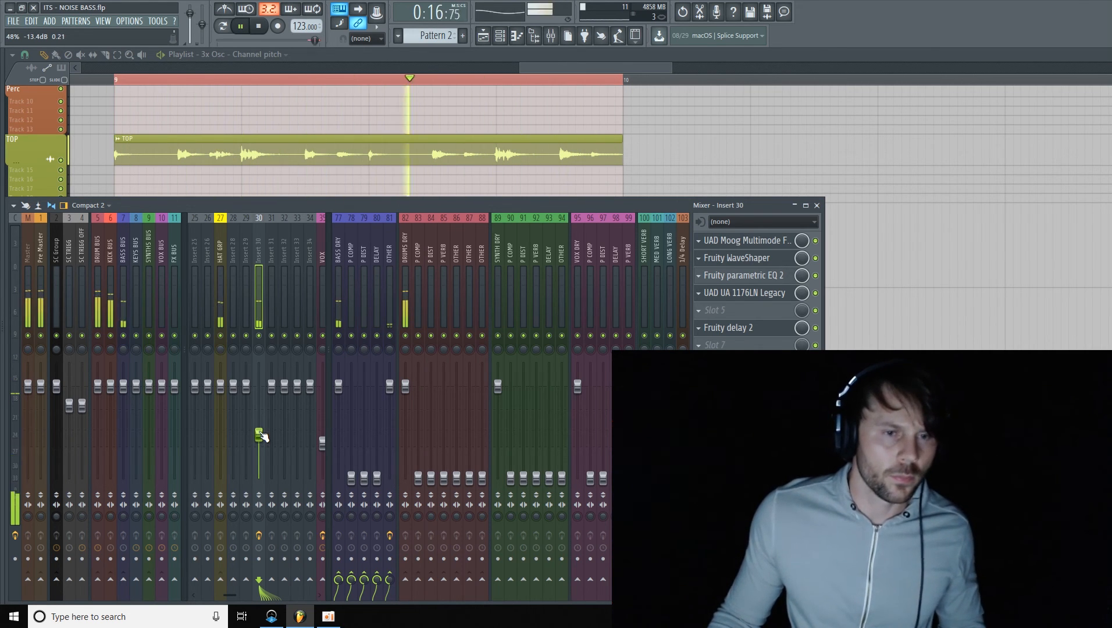
drag(231, 596, 224, 598)
key(F9)
Unmute the VOX track, and reduce the heights of the Bass track and Track 20 in the playlist
scroll(37, 414, down, 3)
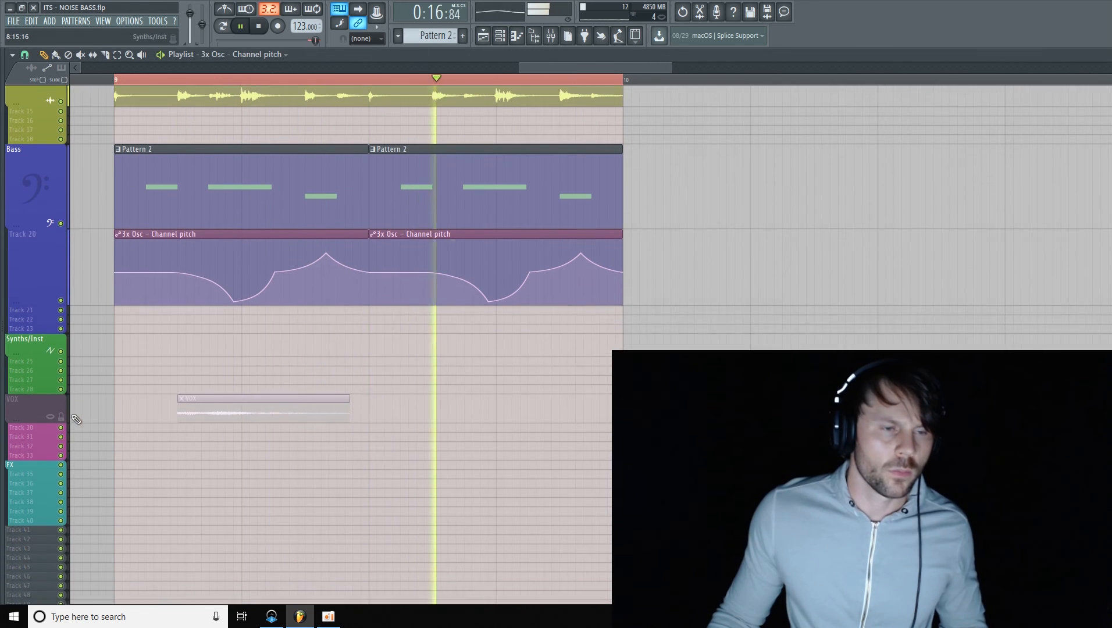
drag(37, 414, 37, 418)
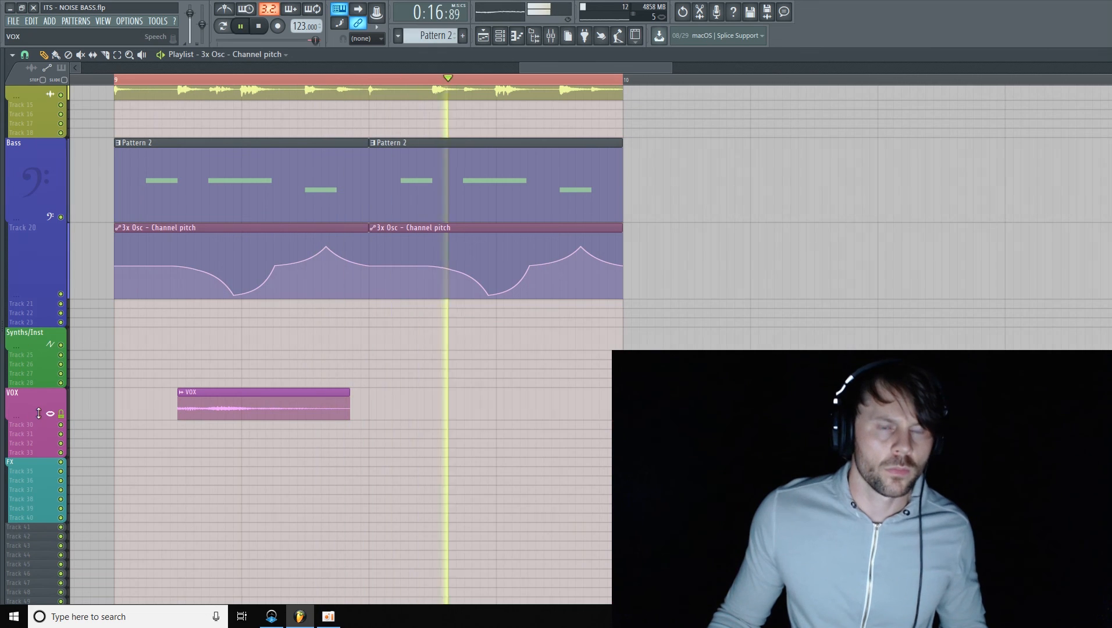
drag(49, 300, 64, 283)
drag(31, 222, 34, 192)
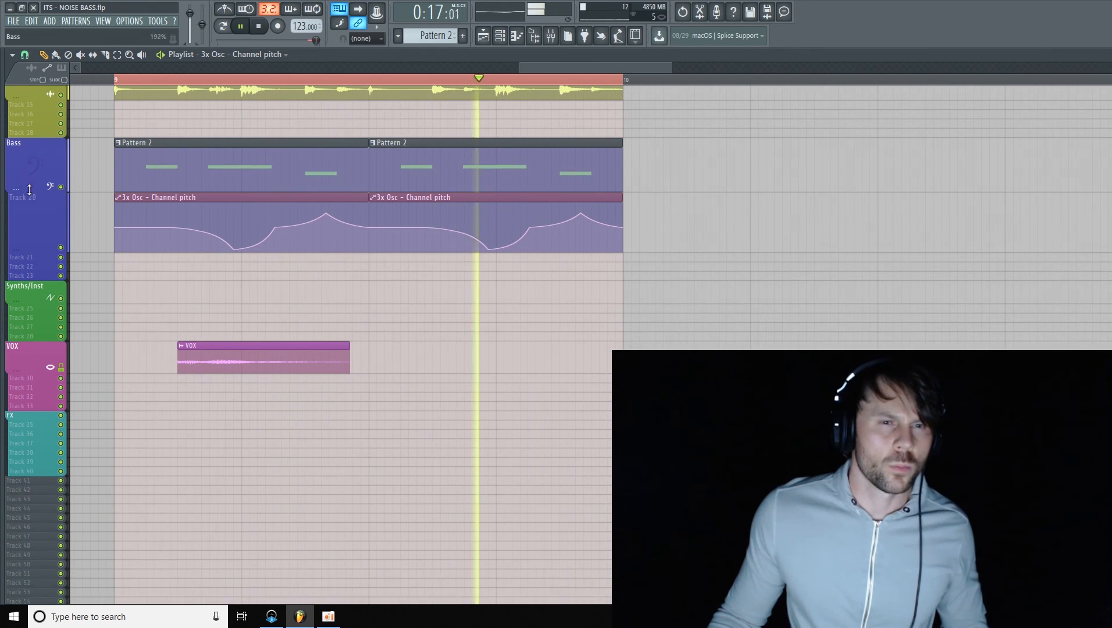
drag(37, 250, 36, 244)
scroll(33, 252, up, 1)
scroll(34, 251, up, 1)
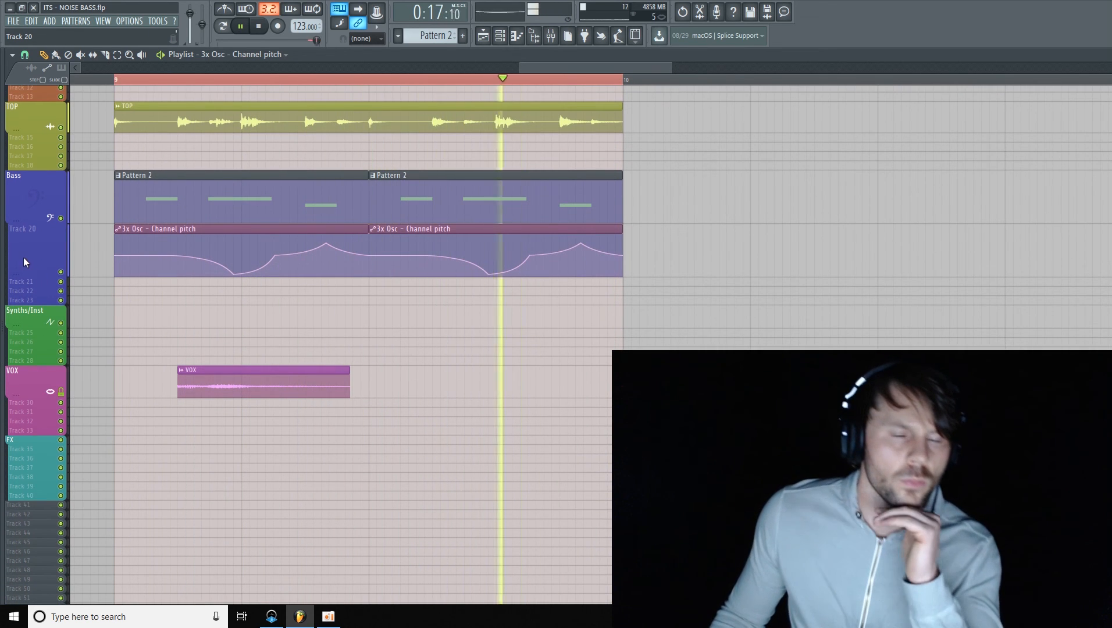
Mute the VOX track and replay the loop to hear the drums and bass without vocals
click(60, 391)
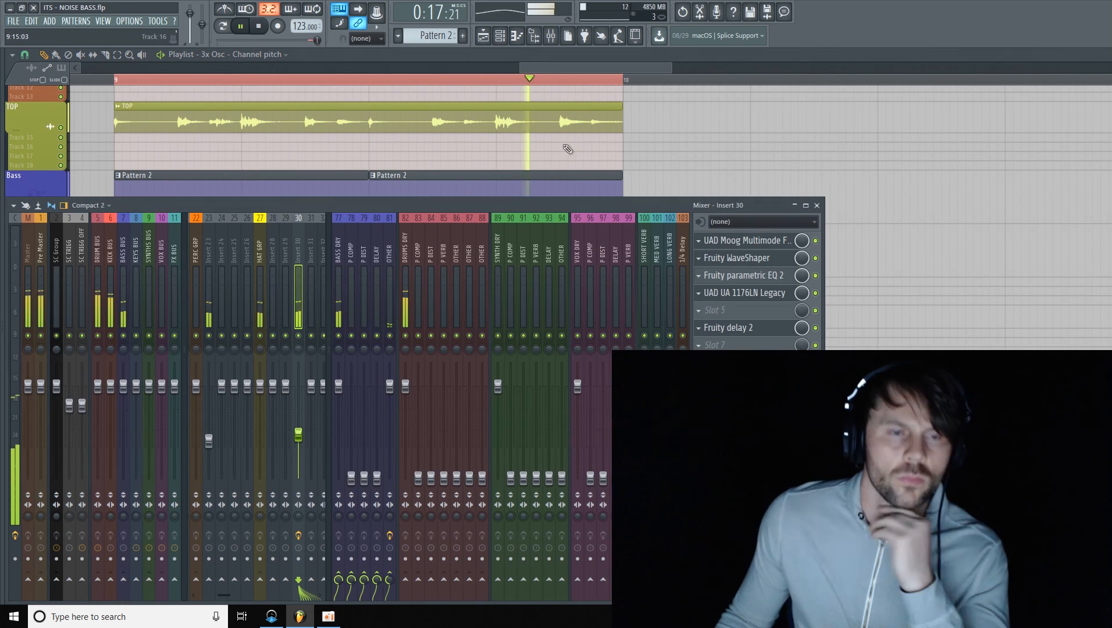
click(551, 36)
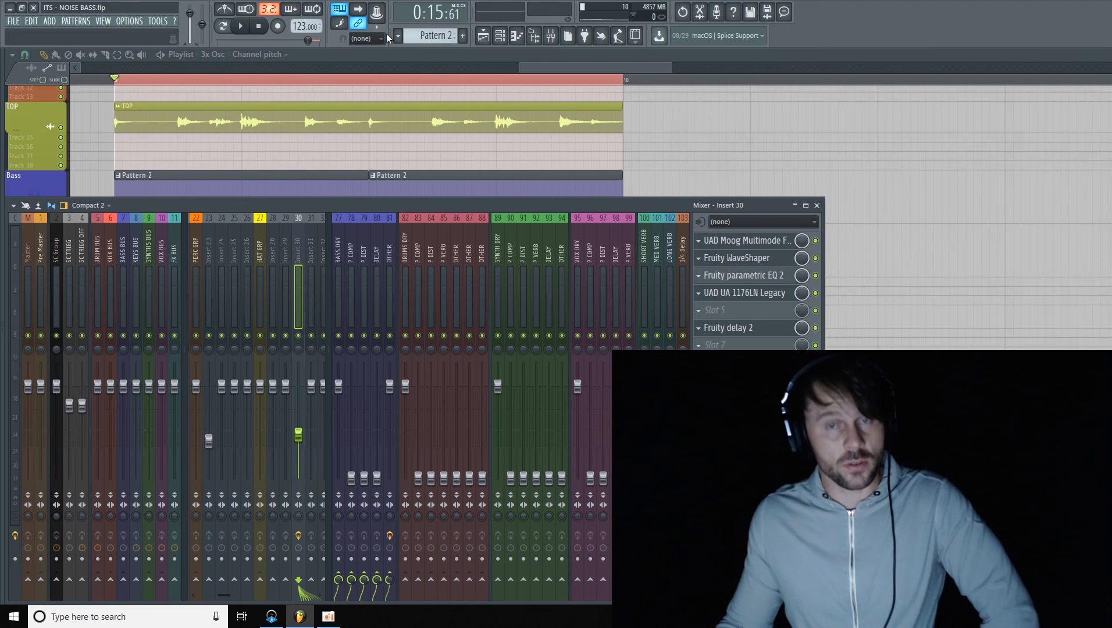
key(space)
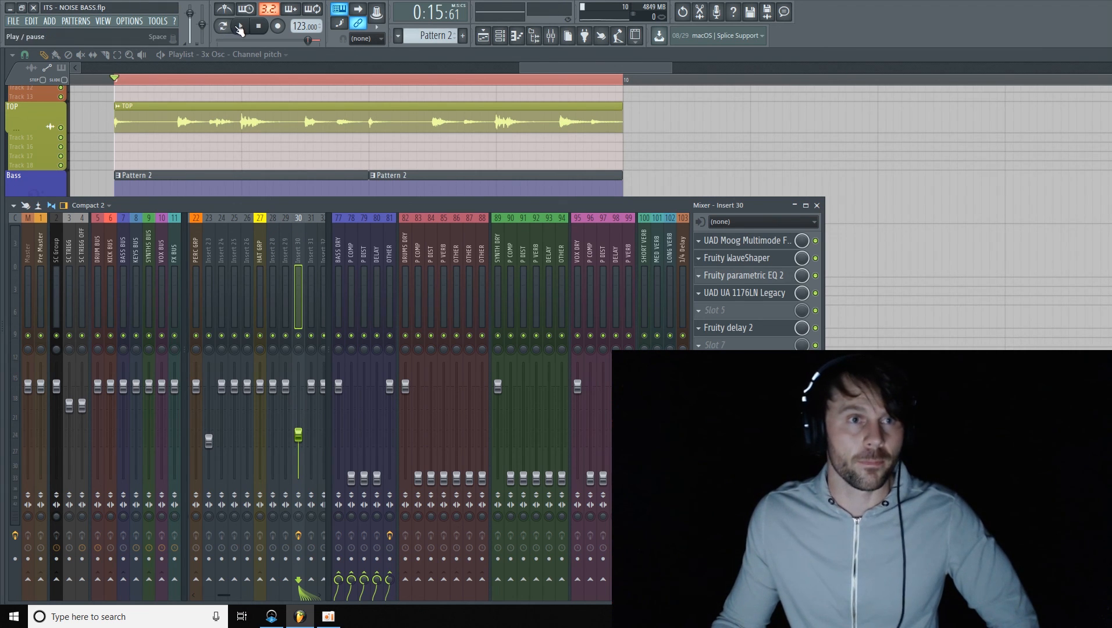
key(F9)
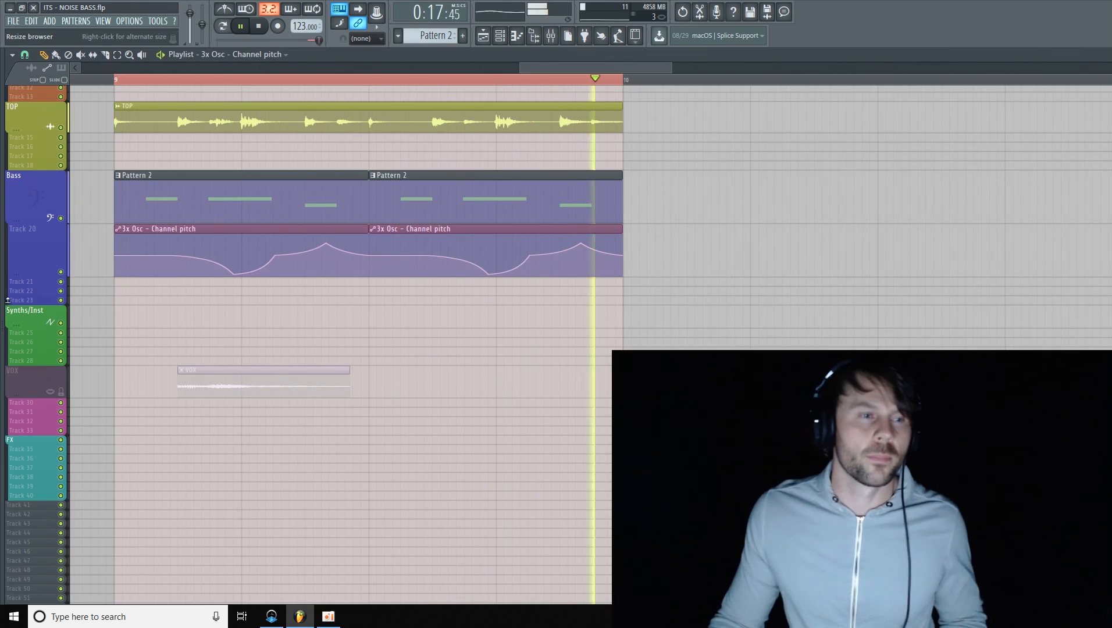
Bring the VOX track back in during playback and make it taller in the playlist
drag(26, 274, 26, 276)
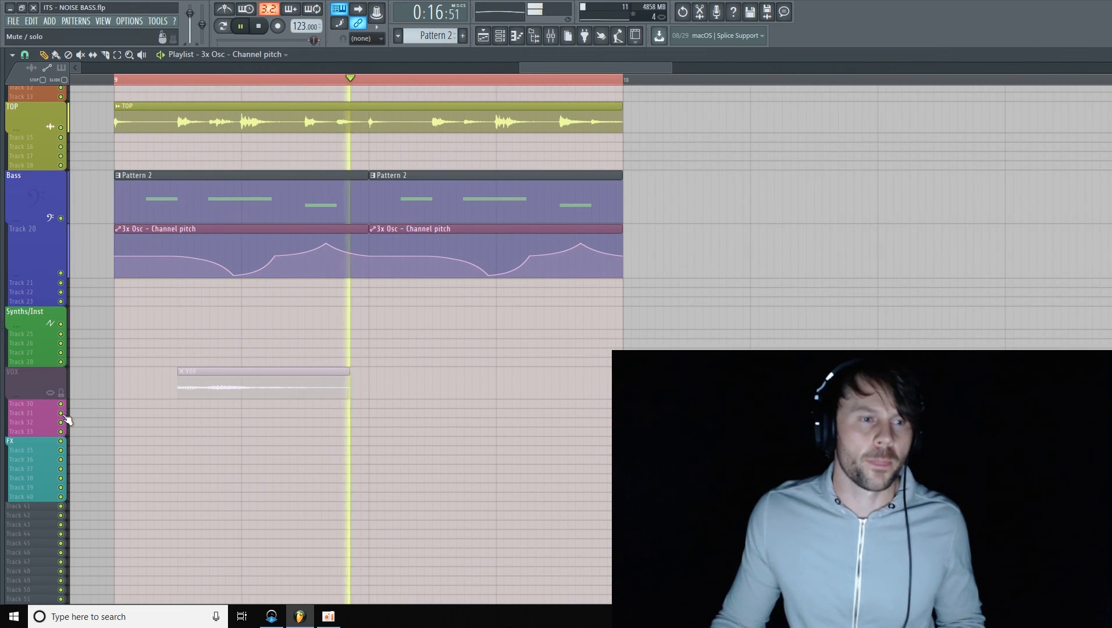
click(61, 394)
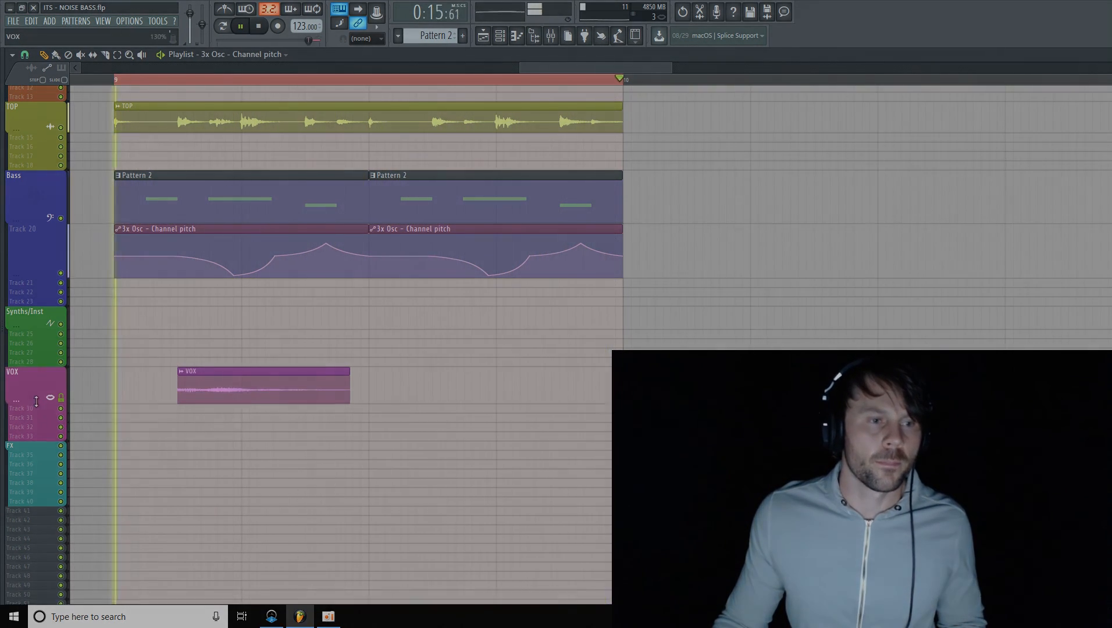
drag(39, 399, 38, 419)
scroll(35, 411, up, 3)
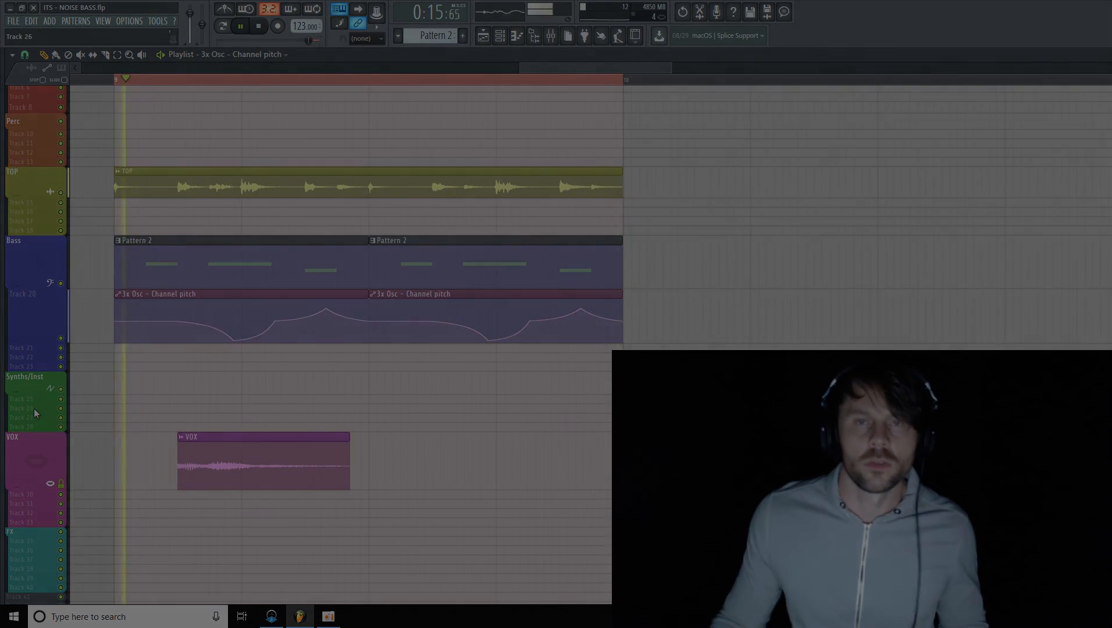